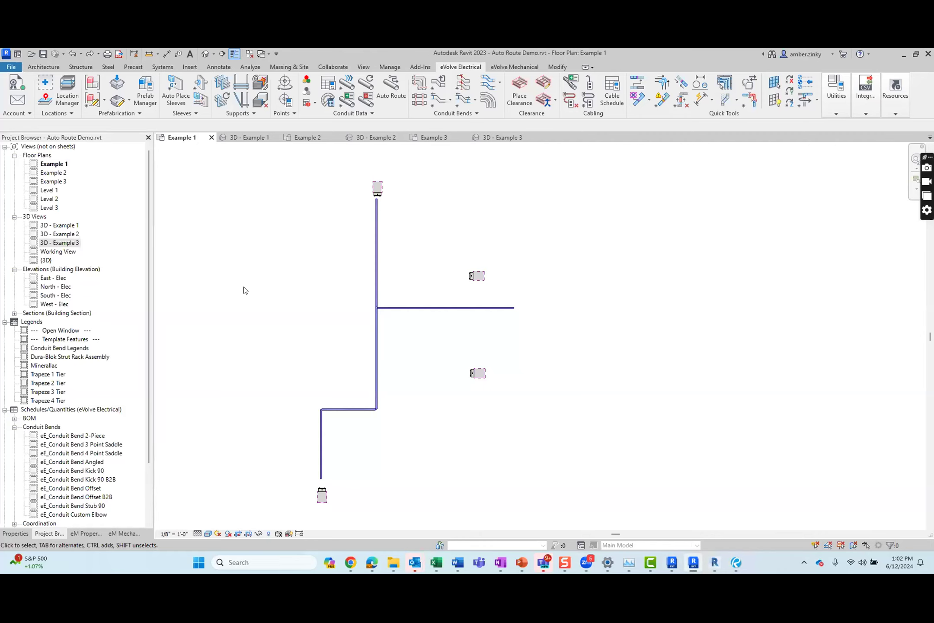
# Open the project Auto Route Settings to review the available options, and close them
pyautogui.click(893, 109)
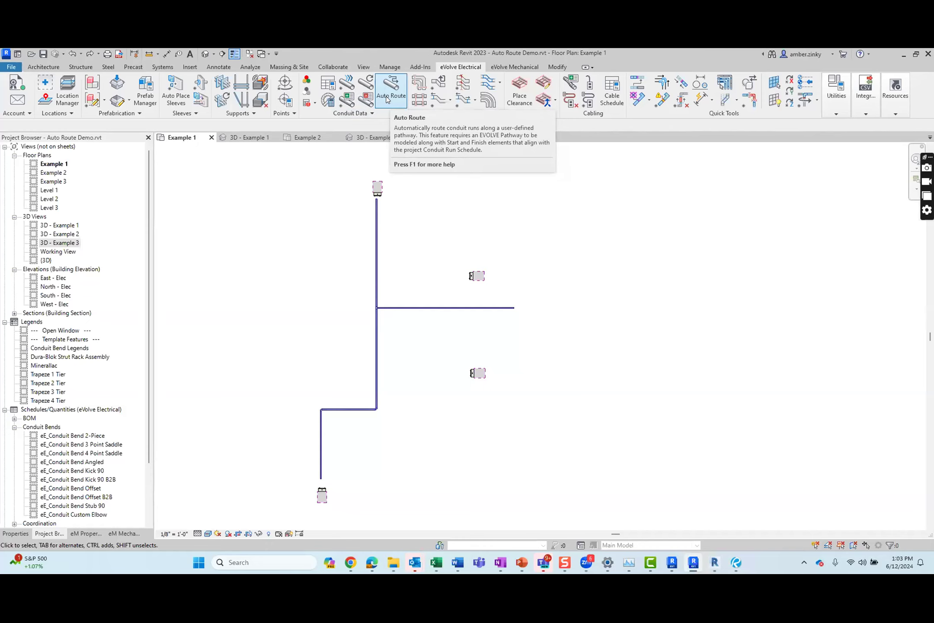
pyautogui.click(353, 115)
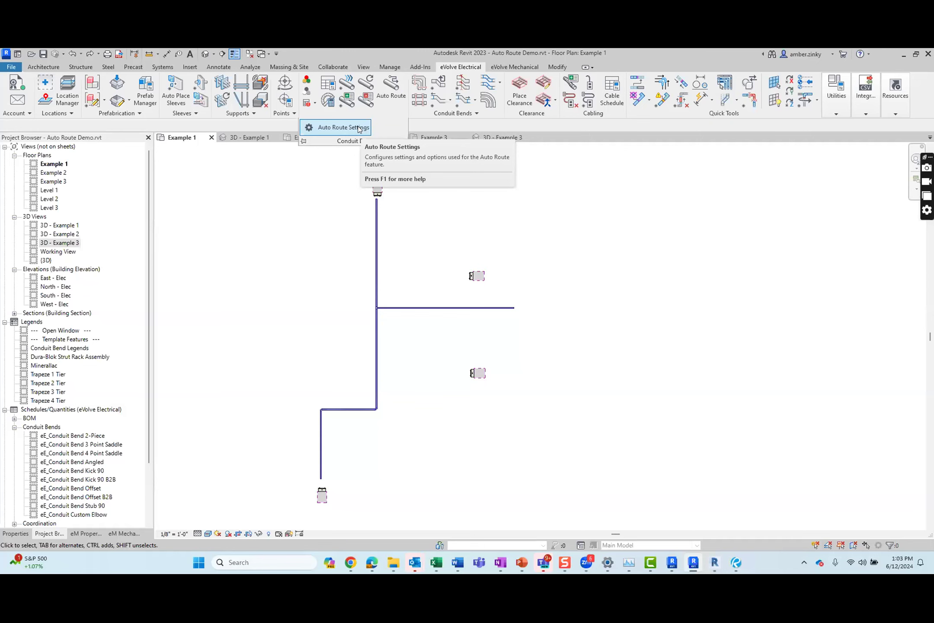
pyautogui.click(358, 128)
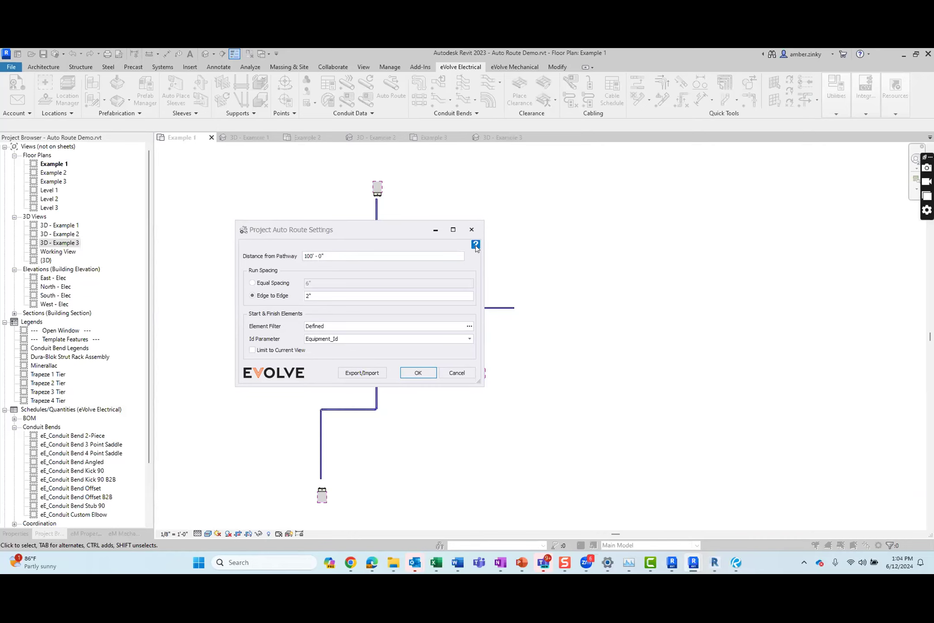
pyautogui.click(471, 229)
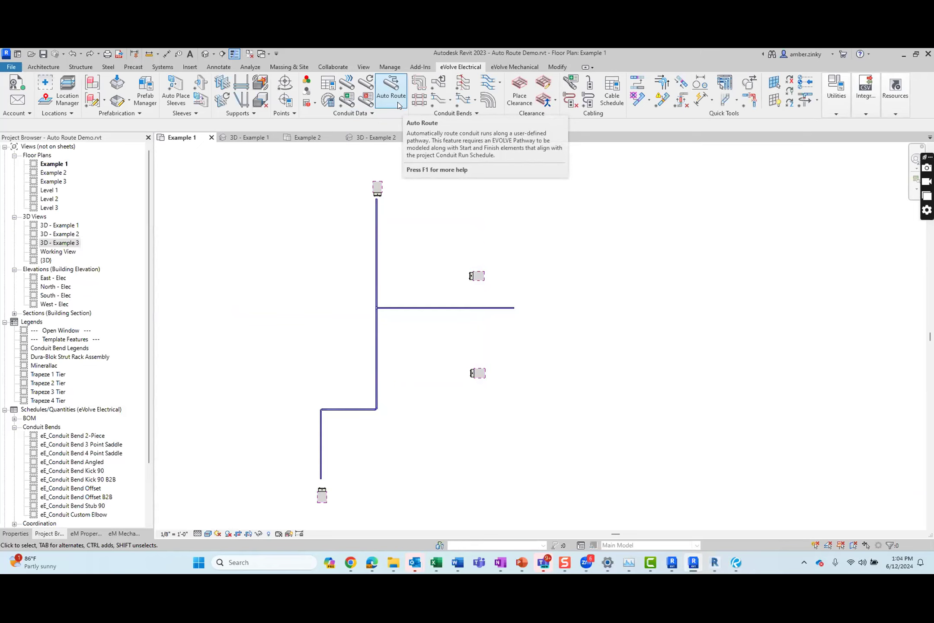
# Look through the add-in's list of resource shortcuts, leaving the Auto Route Settings closed without changes
pyautogui.click(374, 113)
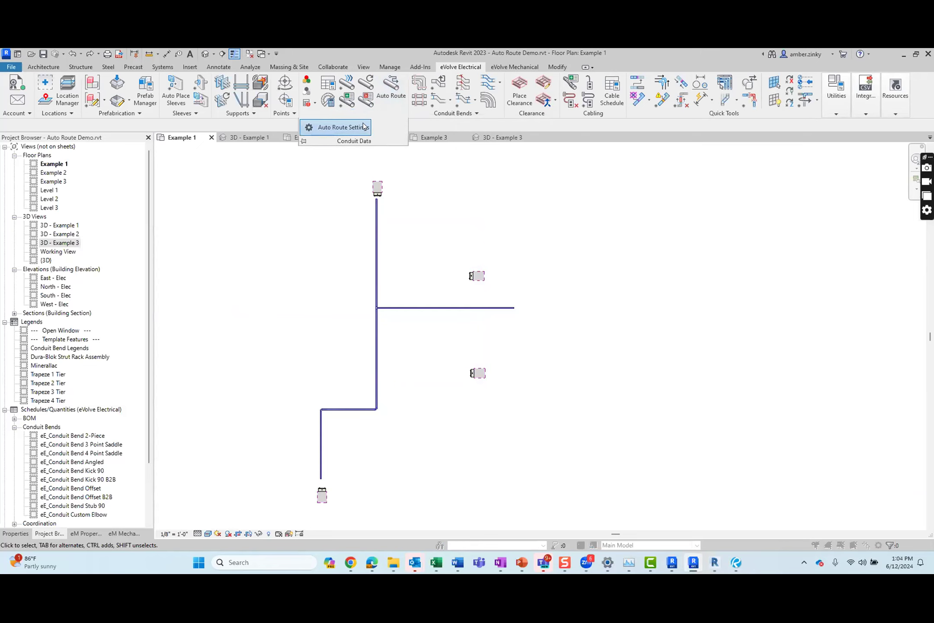
pyautogui.click(364, 127)
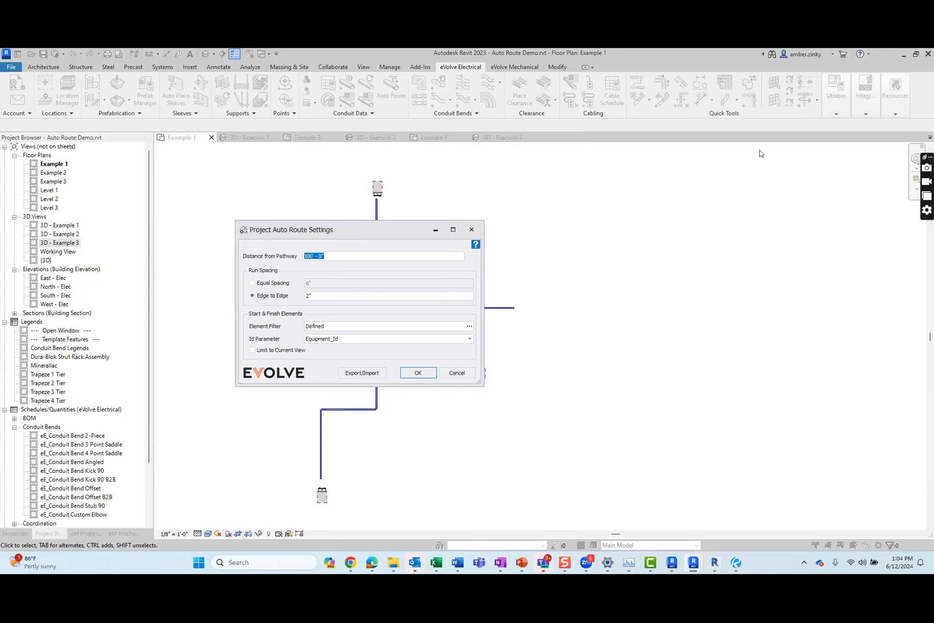
pyautogui.press('Escape')
pyautogui.click(895, 114)
pyautogui.click(840, 147)
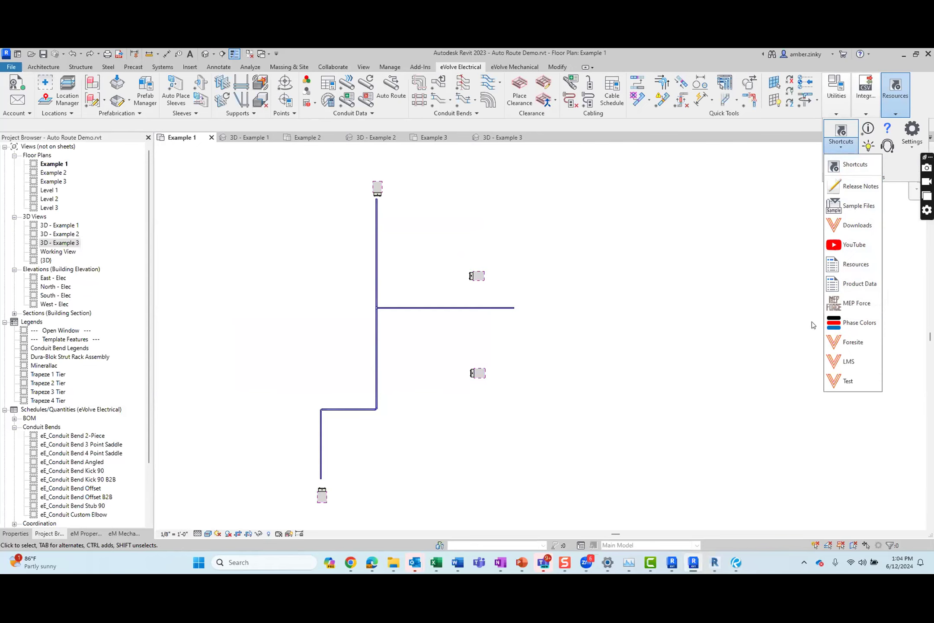
pyautogui.click(687, 311)
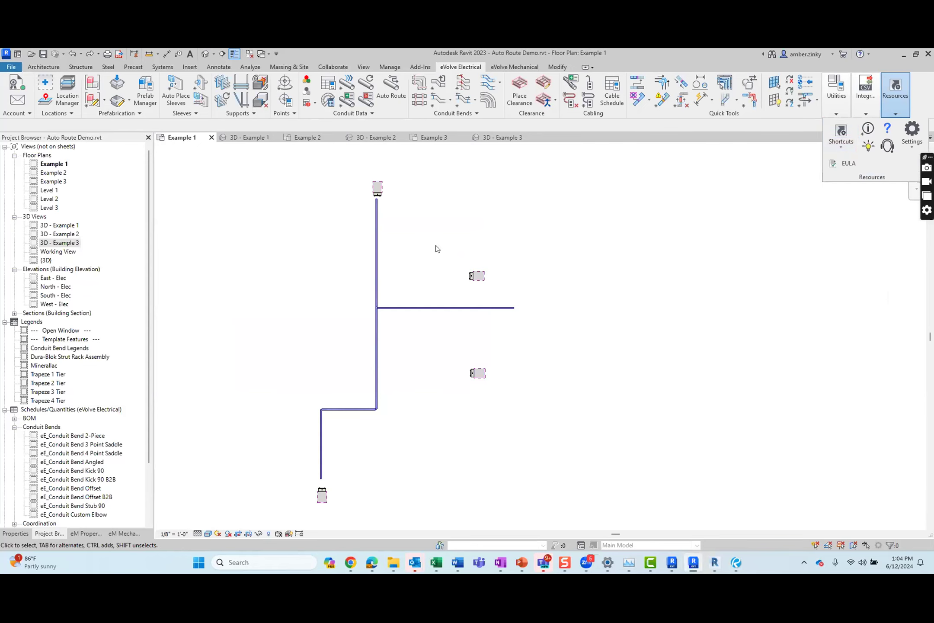
# Open the Auto Route Settings and compare the Equal Spacing and Edge to Edge run spacing options, leaving Edge to Edge selected
pyautogui.click(351, 113)
pyautogui.click(345, 128)
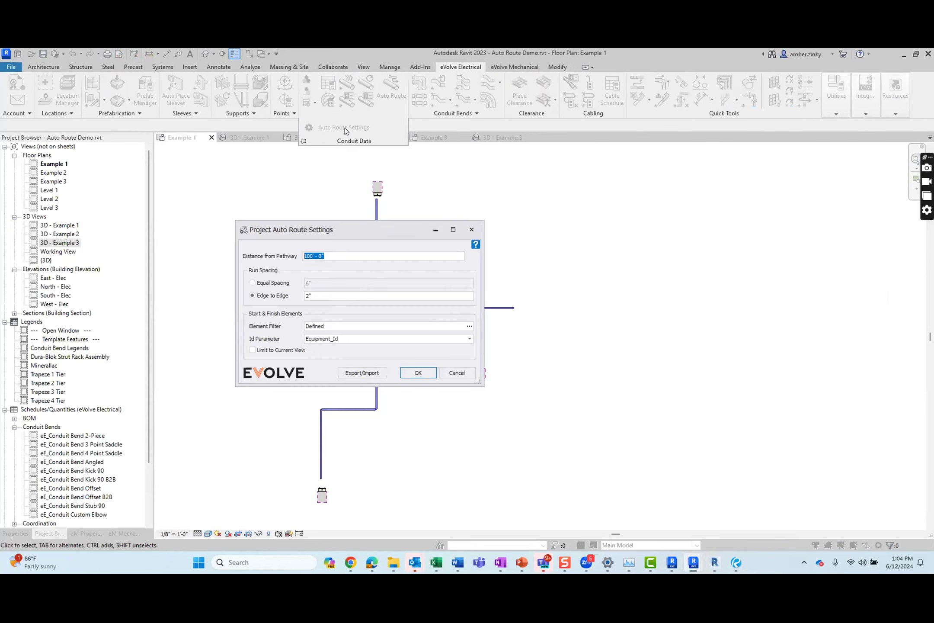
pyautogui.moveTo(254, 257)
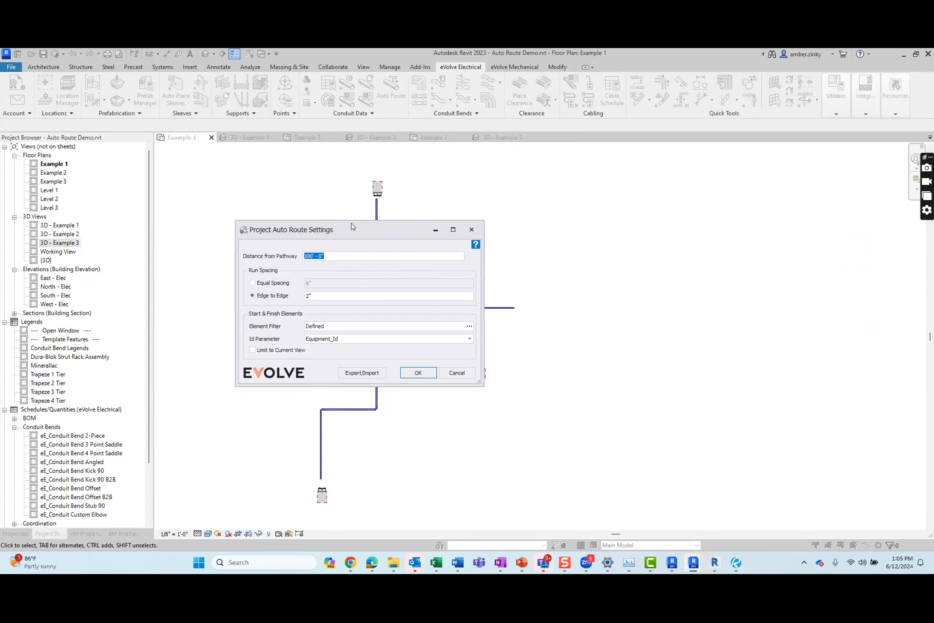
pyautogui.moveTo(351, 227); pyautogui.dragTo(298, 253)
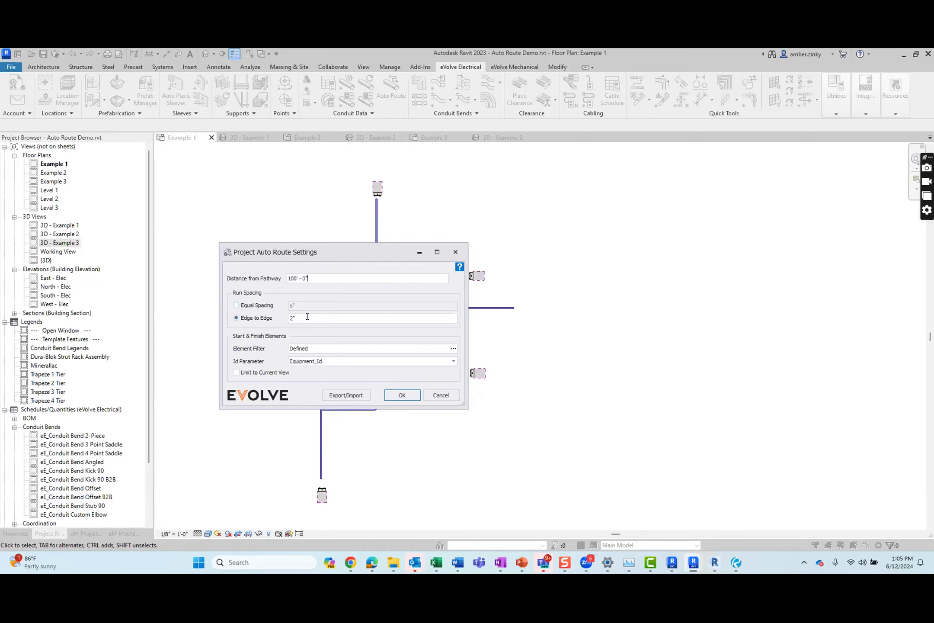
pyautogui.click(258, 306)
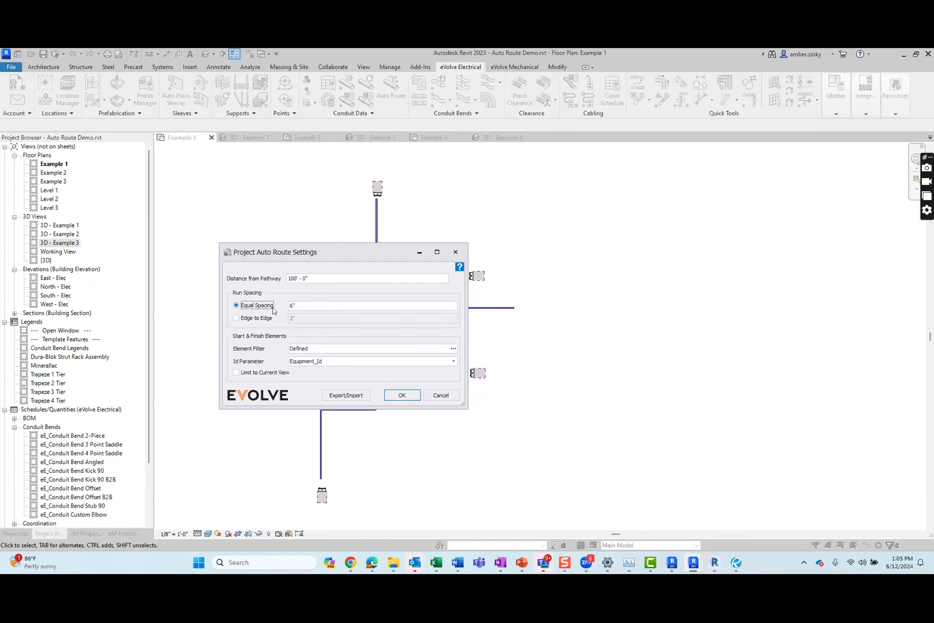
pyautogui.click(268, 318)
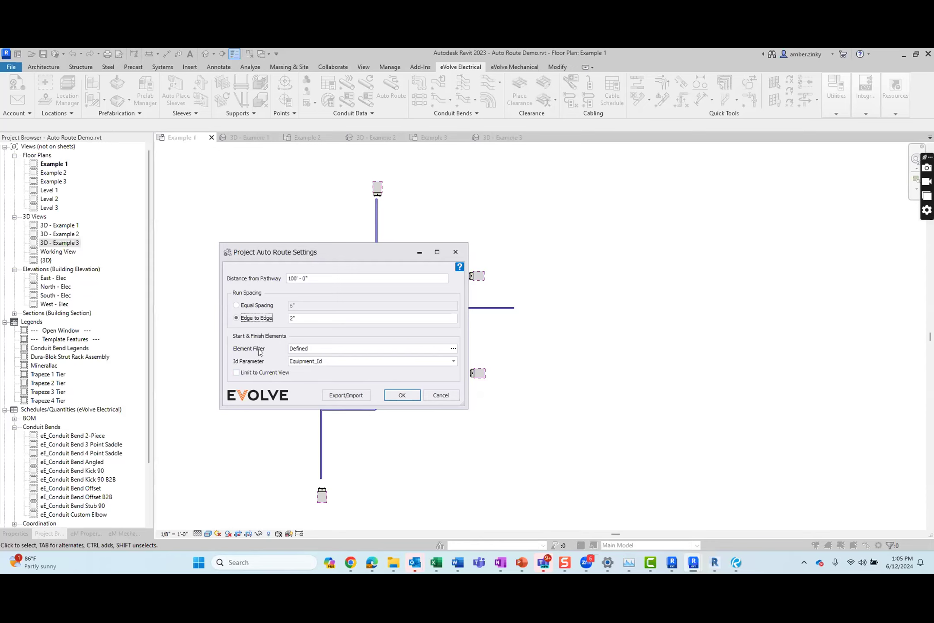
# Review the start and finish element filter and the Id Parameter choices, and close the Auto Route Settings
pyautogui.moveTo(254, 350)
pyautogui.click(454, 349)
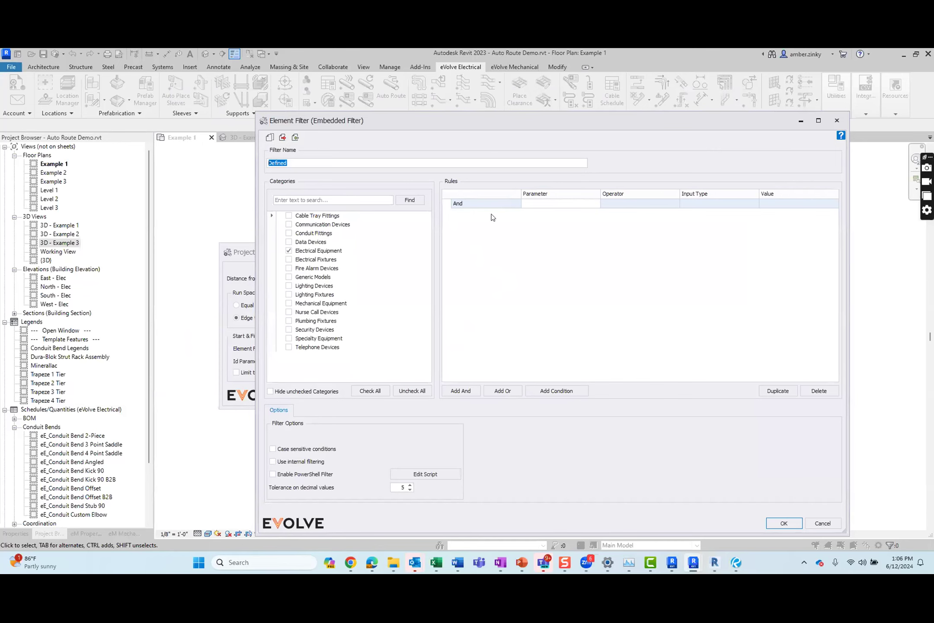
pyautogui.press('Return')
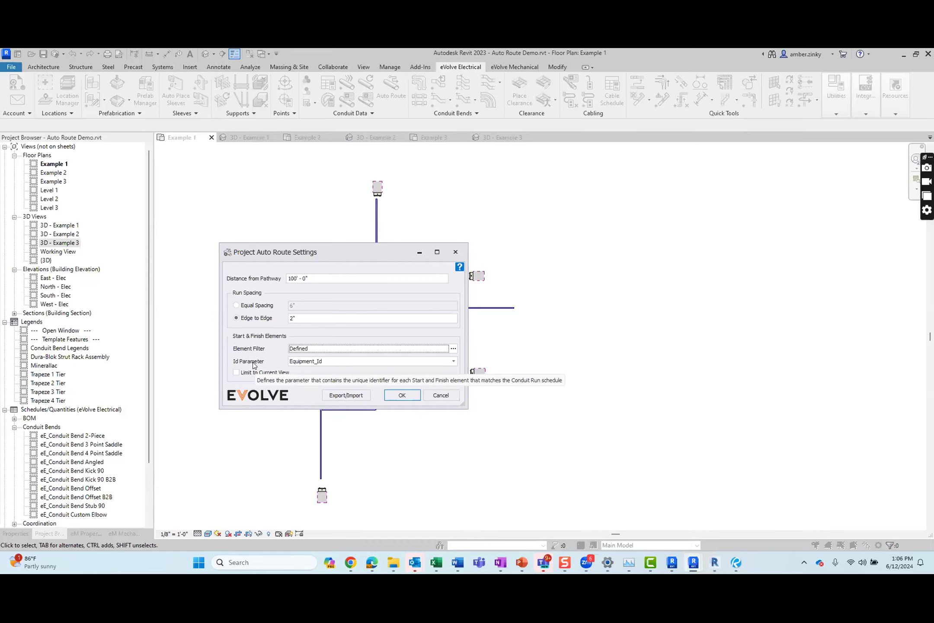
pyautogui.click(453, 362)
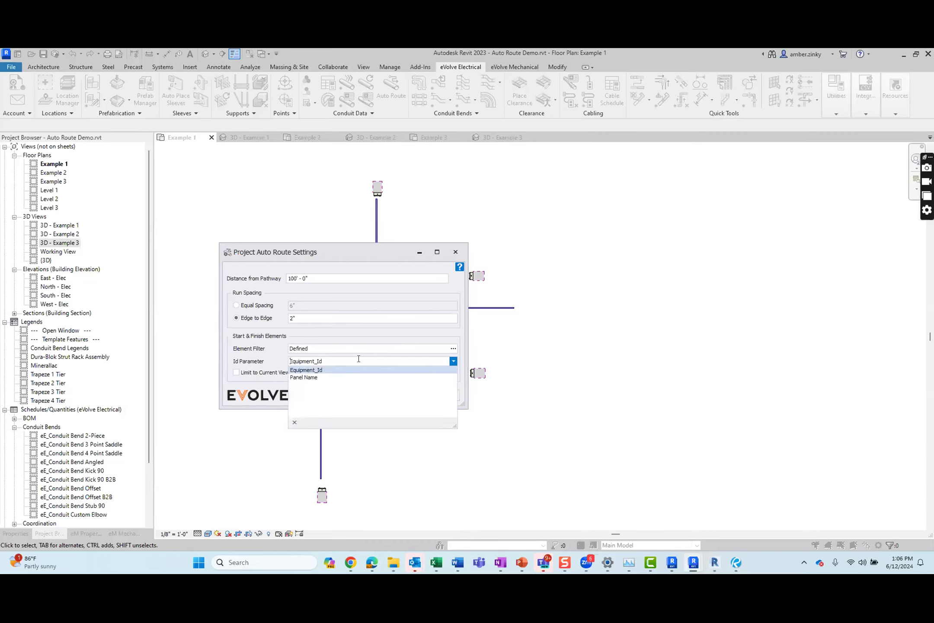
pyautogui.click(264, 349)
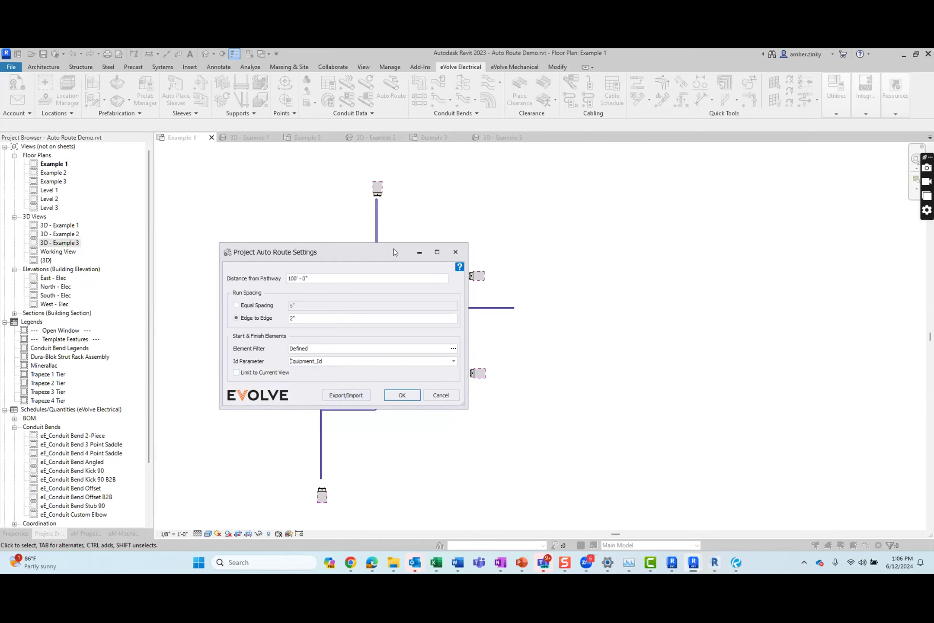
pyautogui.click(455, 252)
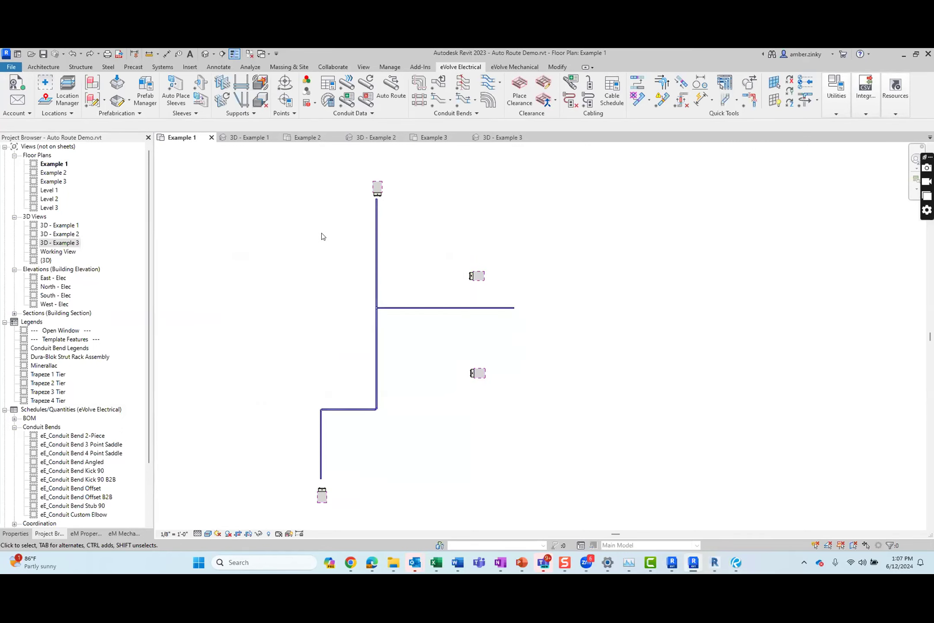
# Select the panelboard at the upper end of the vertical pathway and display its properties
pyautogui.scroll(5, 384, 212)
pyautogui.click(384, 218)
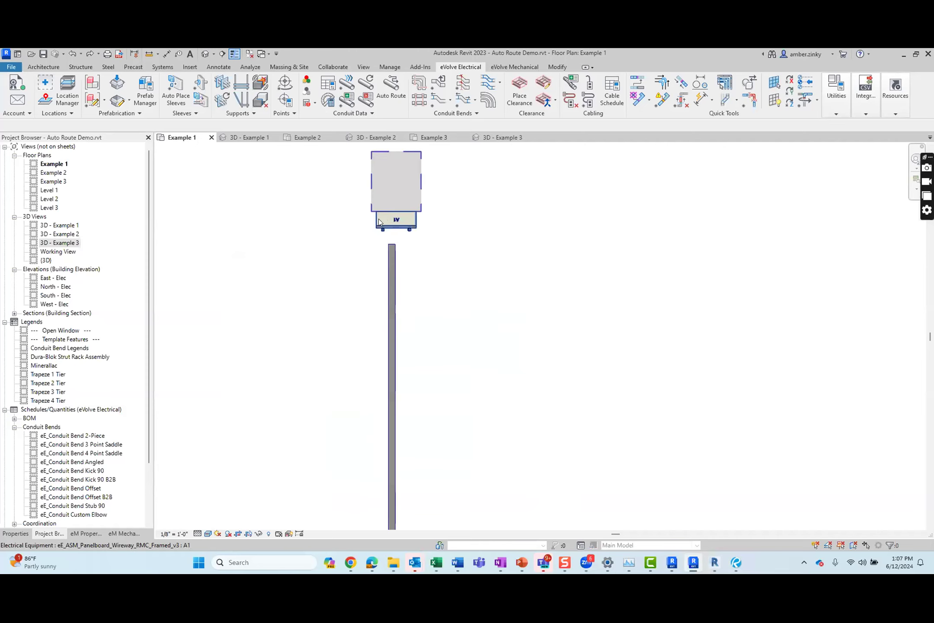
pyautogui.click(22, 534)
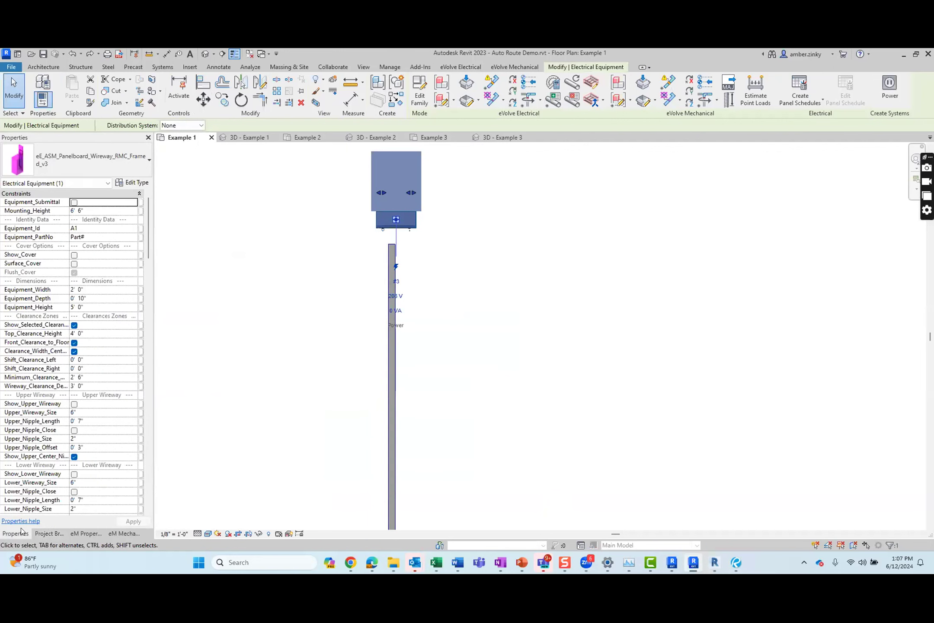
# Inspect the properties of the vertical pathway segment between the upper panelboard and the horizontal branch, and clear the selection
pyautogui.scroll(-2, 500, 342)
pyautogui.moveTo(577, 421); pyautogui.dragTo(425, 334, button='middle')
pyautogui.scroll(-2, 426, 334)
pyautogui.moveTo(467, 380); pyautogui.dragTo(428, 319, button='middle')
pyautogui.click(293, 342)
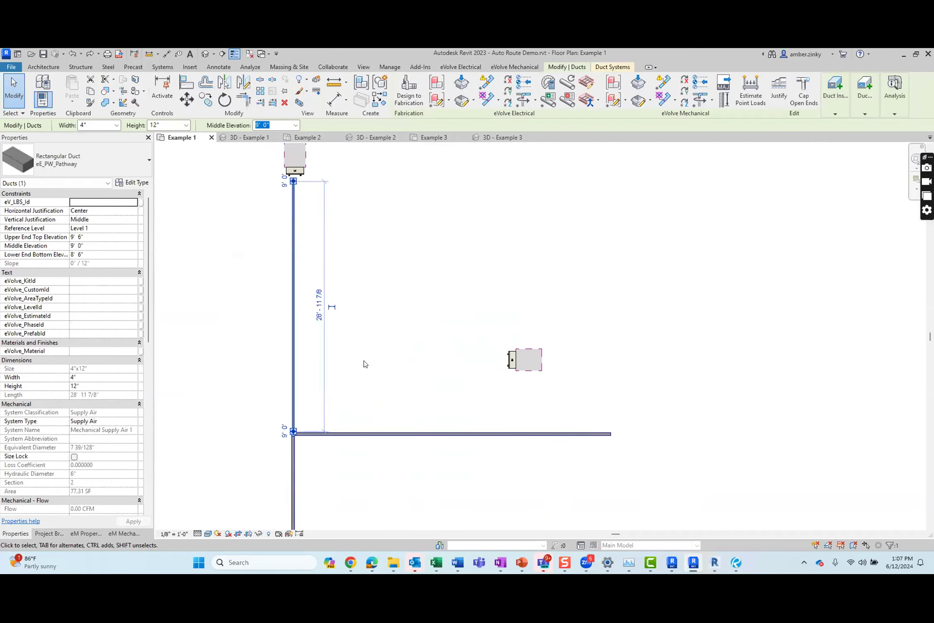
pyautogui.press('Escape')
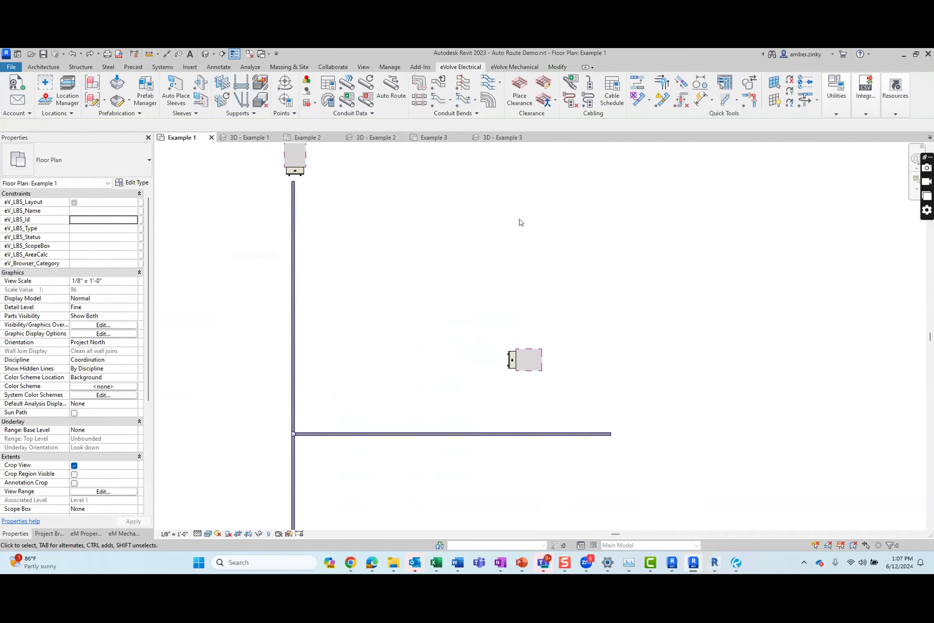
# Open the eE Family Browser, dock it with the other palettes at a wider size, and clear its content search
pyautogui.click(837, 108)
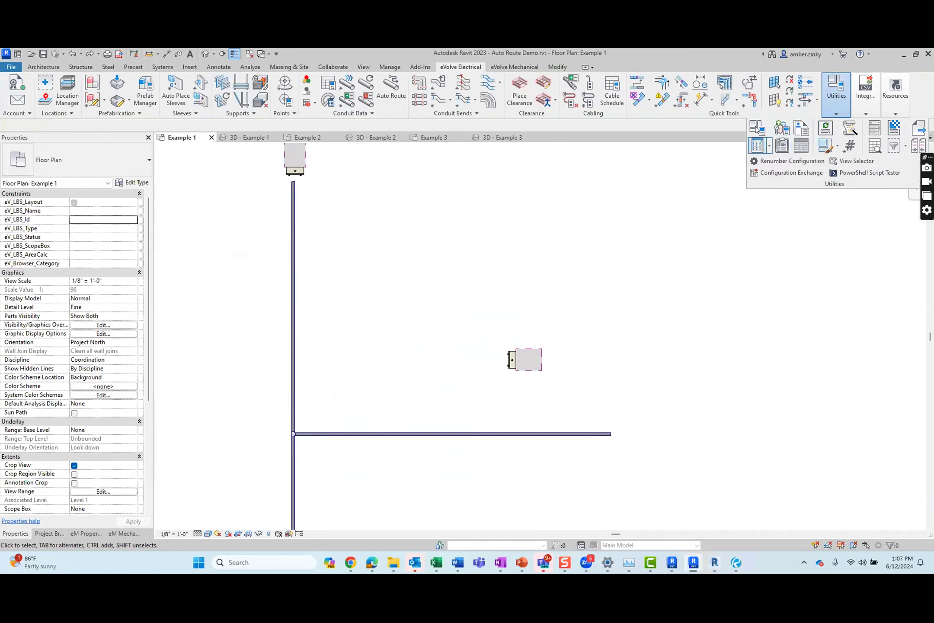
pyautogui.click(756, 146)
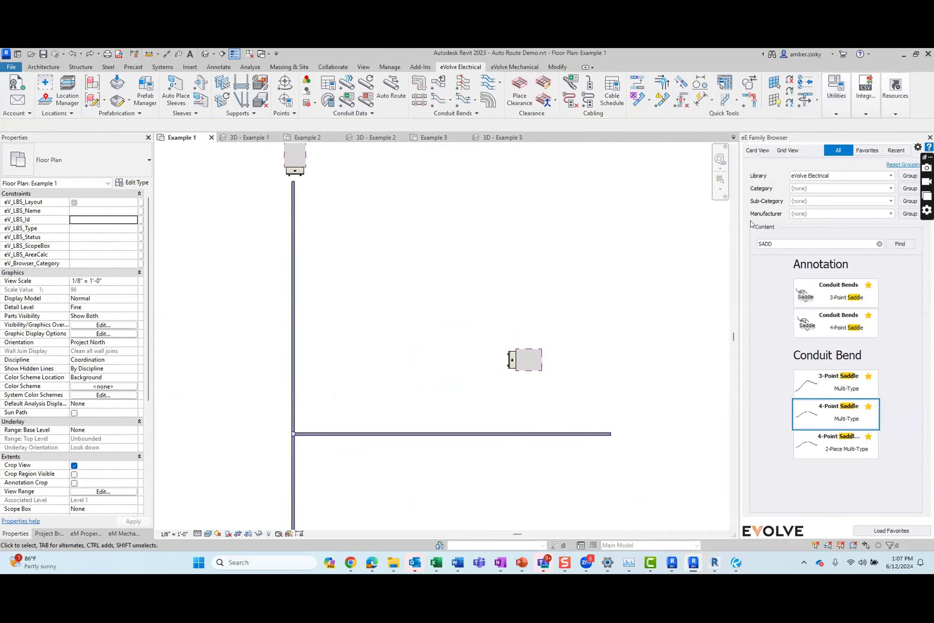
pyautogui.moveTo(783, 141); pyautogui.dragTo(74, 329)
pyautogui.moveTo(152, 338); pyautogui.dragTo(222, 336)
pyautogui.click(167, 244)
pyautogui.click(167, 244)
pyautogui.scroll(-15, 32, 324)
pyautogui.scroll(10, 76, 368)
# Search the family library for "eq", look over the equipment families, and clear the search
pyautogui.click(79, 242)
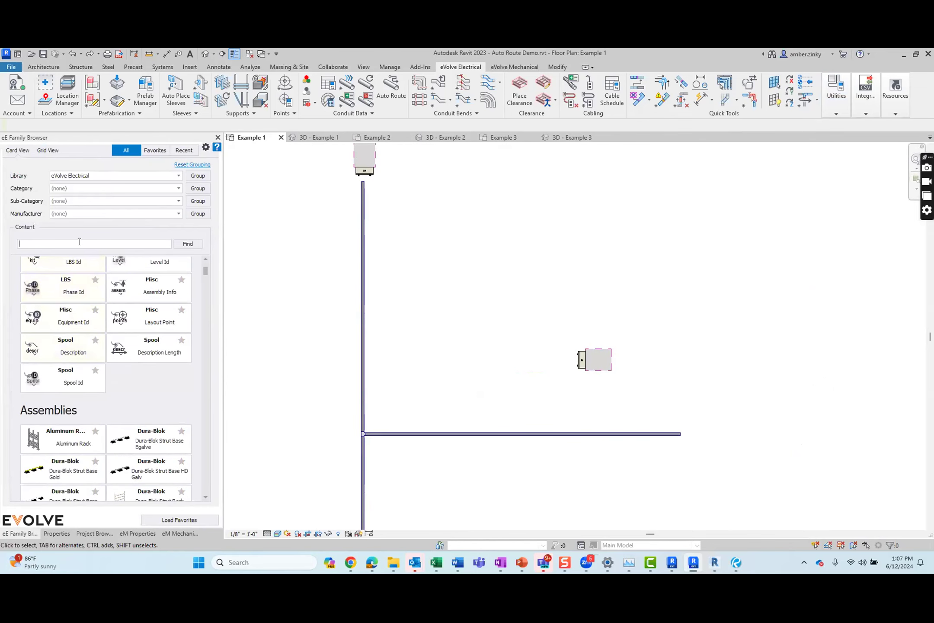
pyautogui.write('eq')
pyautogui.scroll(-3, 79, 344)
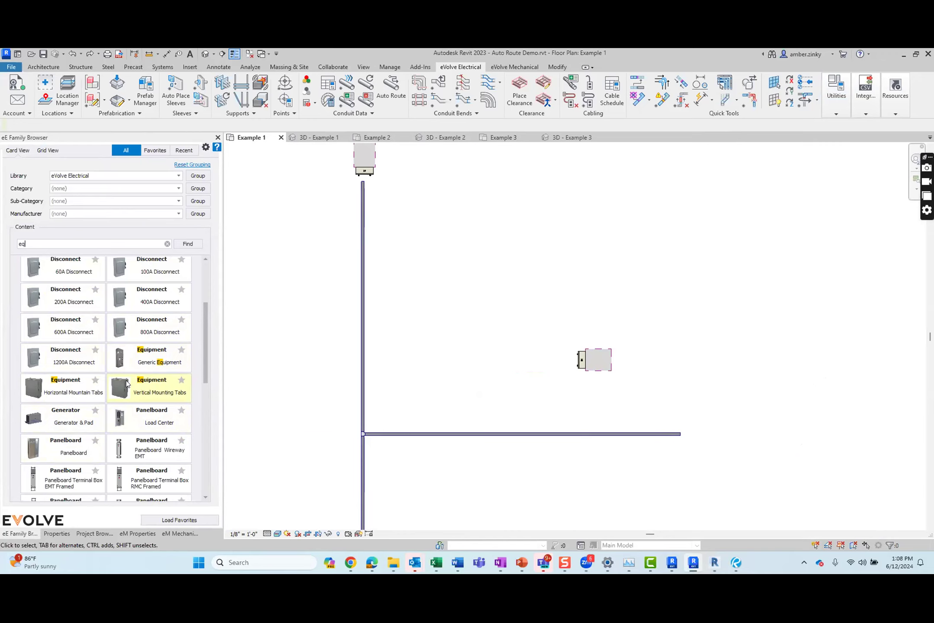
pyautogui.scroll(3, 126, 383)
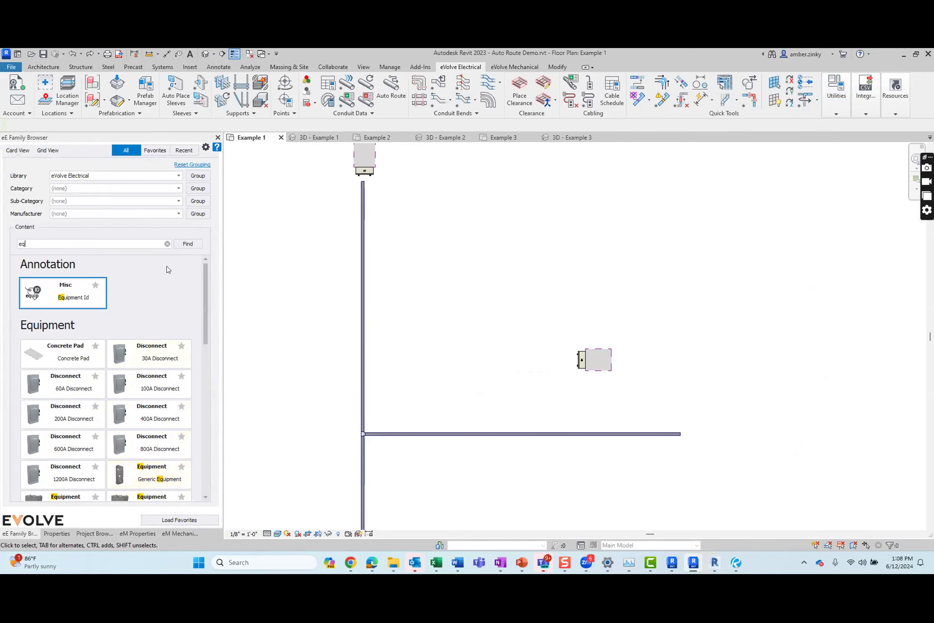
pyautogui.click(167, 244)
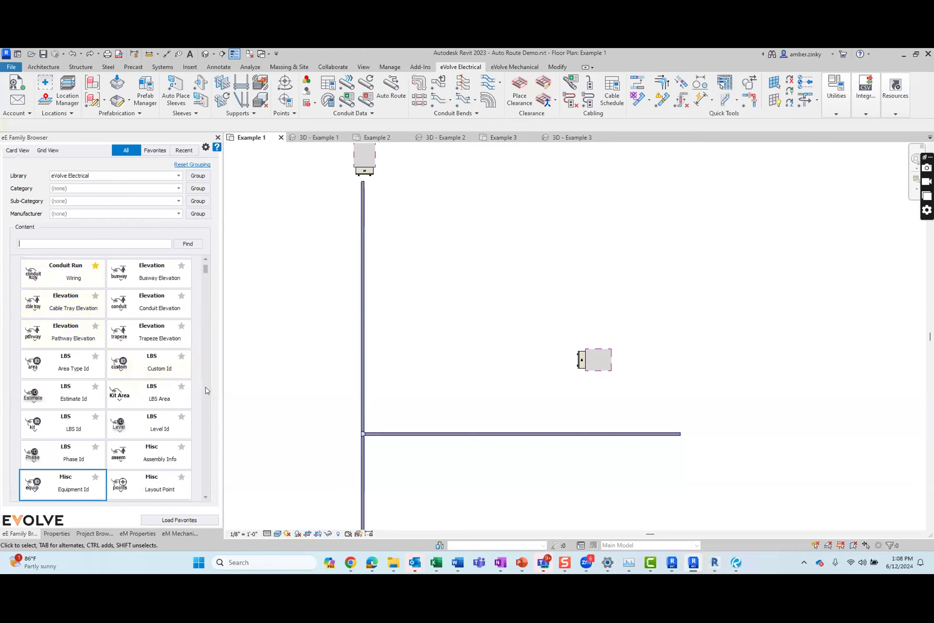
pyautogui.scroll(3, 169, 388)
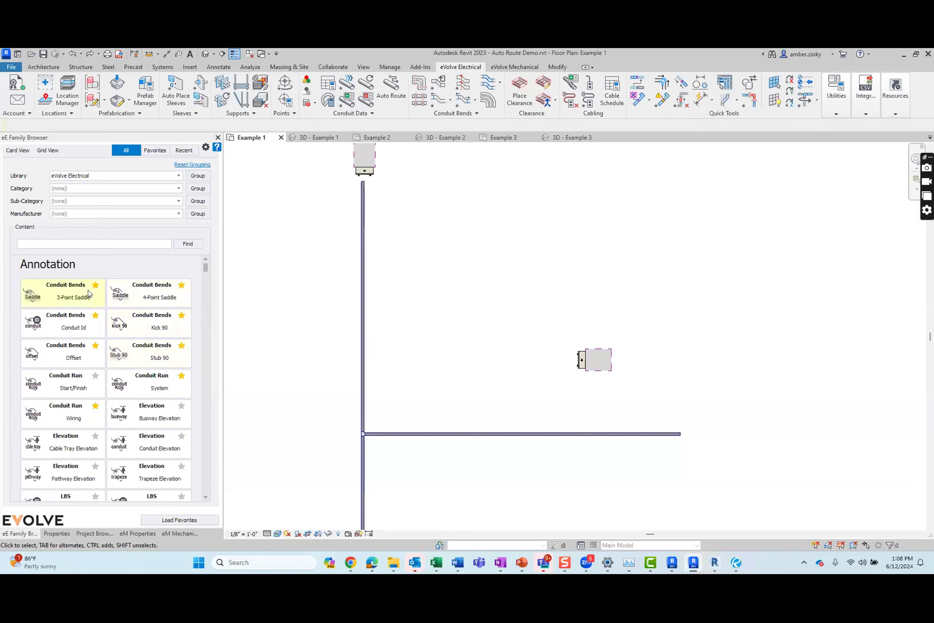
# Open the System Families manager and expand the Colored RMC Conduit group among the conduit types
pyautogui.click(826, 99)
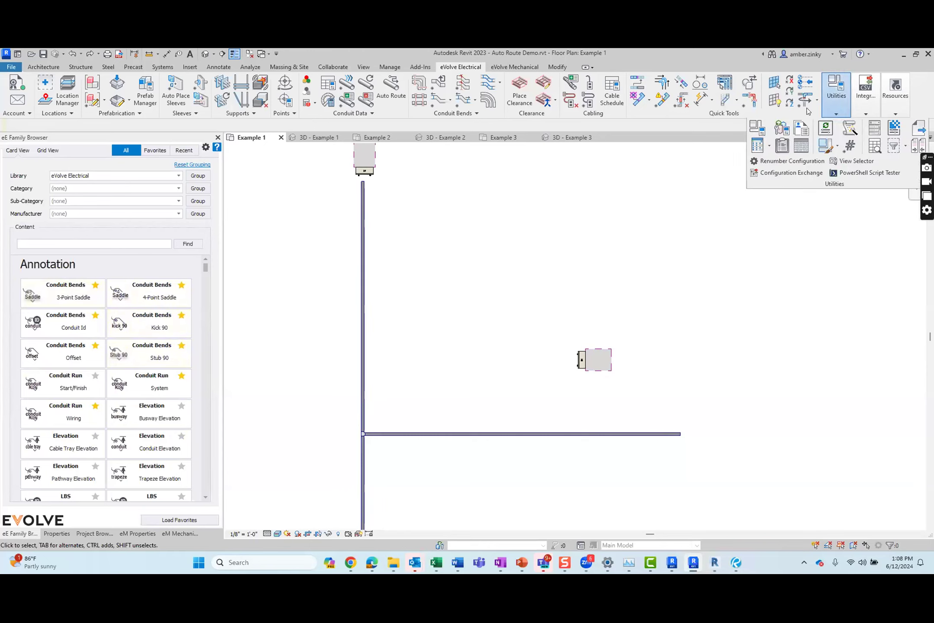
pyautogui.click(835, 99)
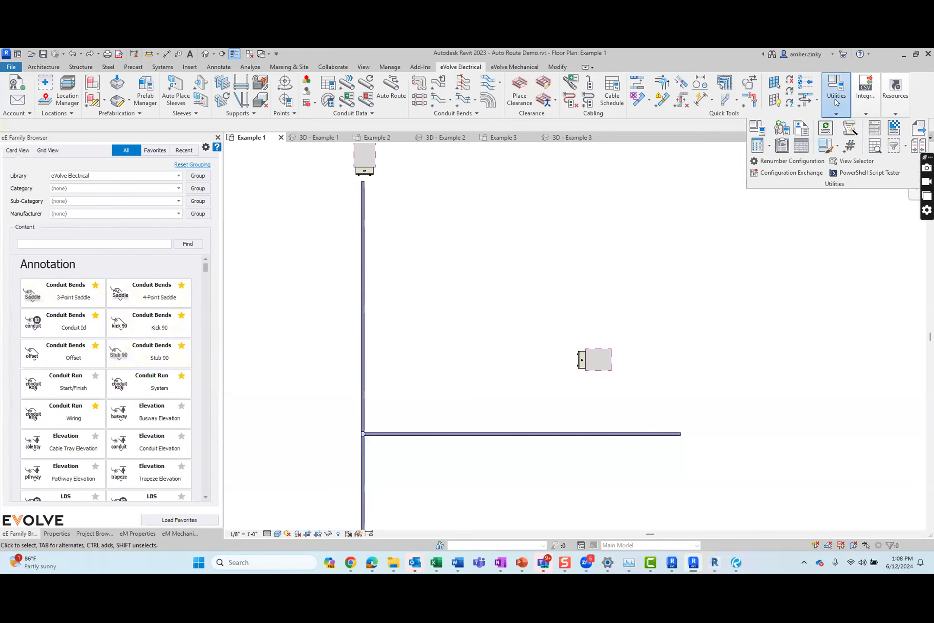
pyautogui.click(759, 129)
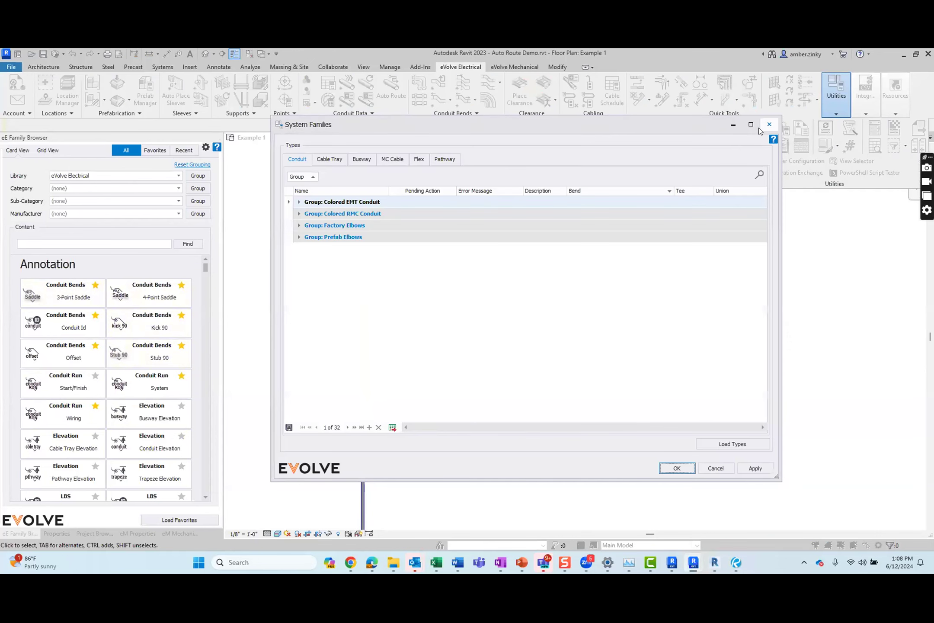
pyautogui.moveTo(487, 132); pyautogui.dragTo(477, 152)
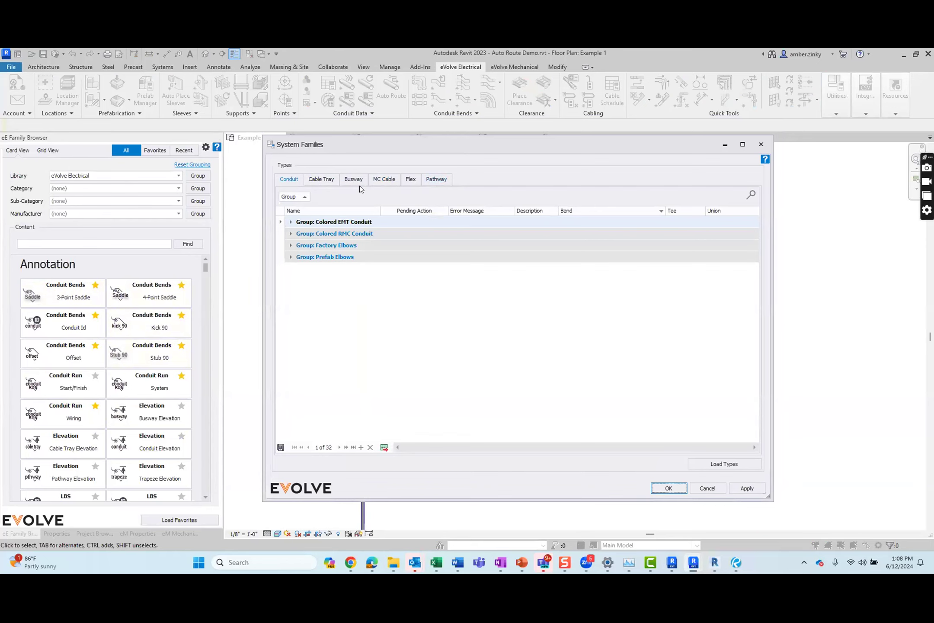
pyautogui.click(290, 233)
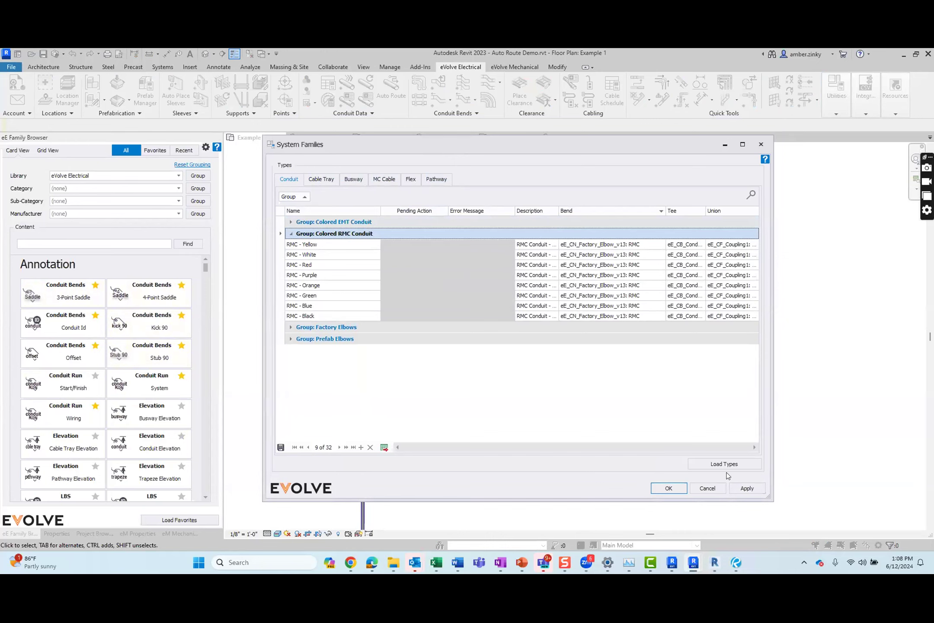
# Look over the busway and pathway types and close the System Families manager
pyautogui.click(351, 178)
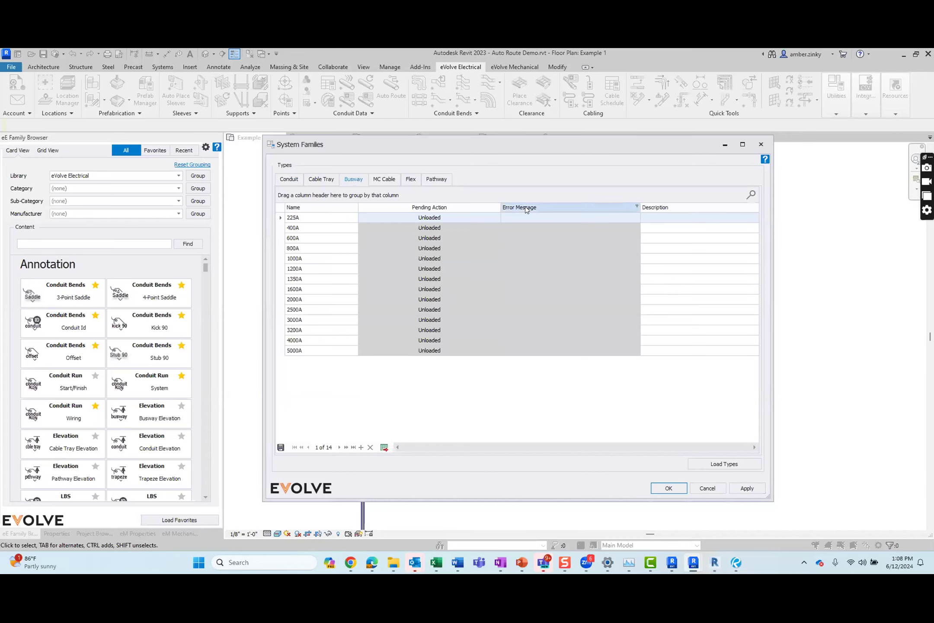
pyautogui.click(436, 179)
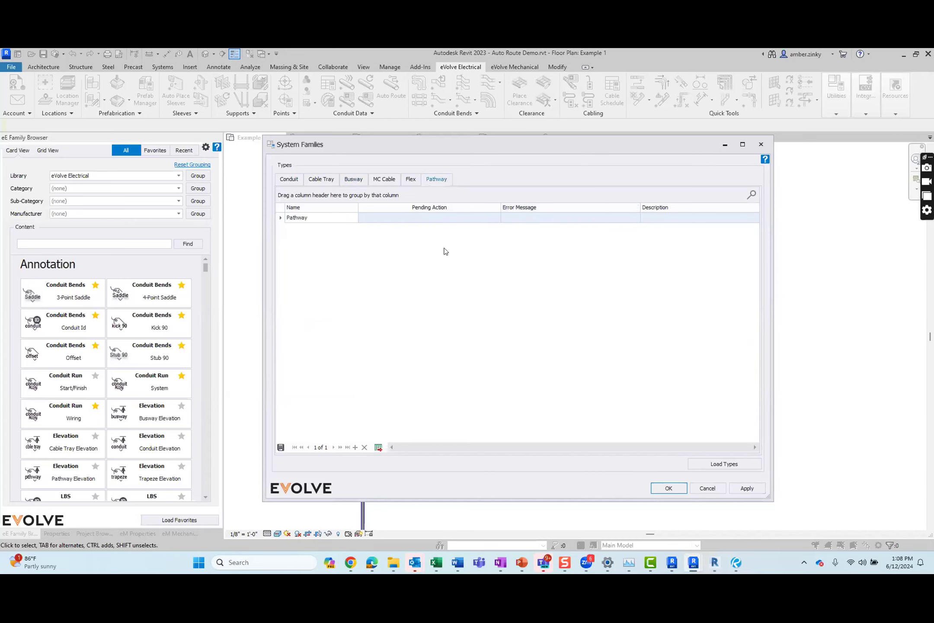
pyautogui.click(761, 145)
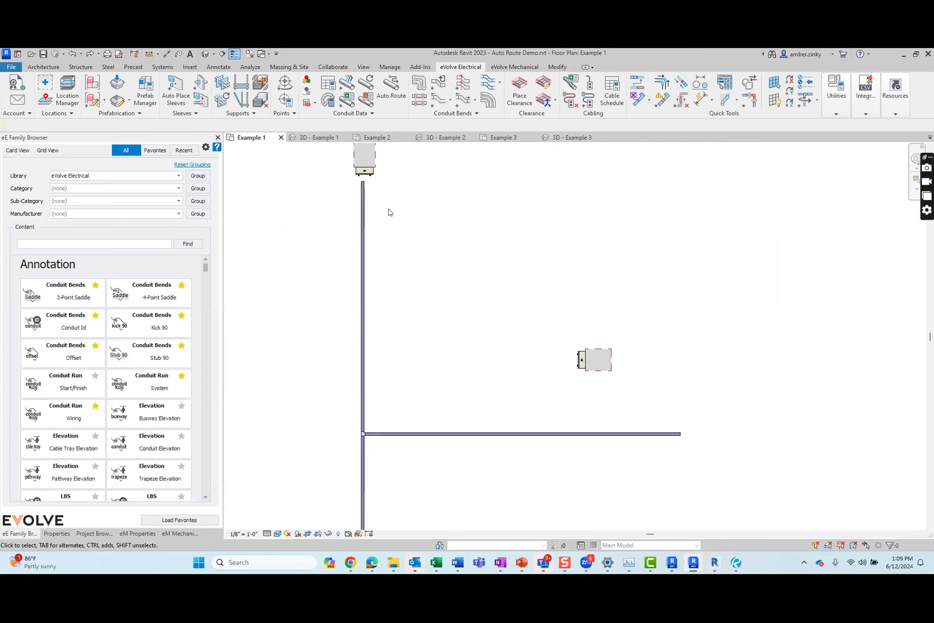
# Display the properties of the vertical pathway segment between the upper panelboard and the horizontal branch, and clear the selection
pyautogui.moveTo(831, 95)
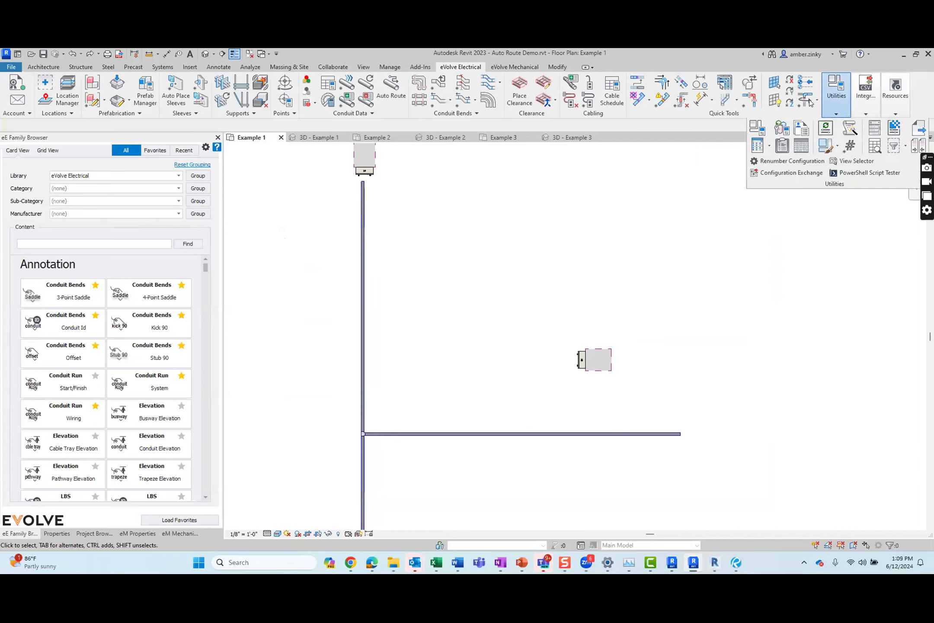
pyautogui.click(363, 199)
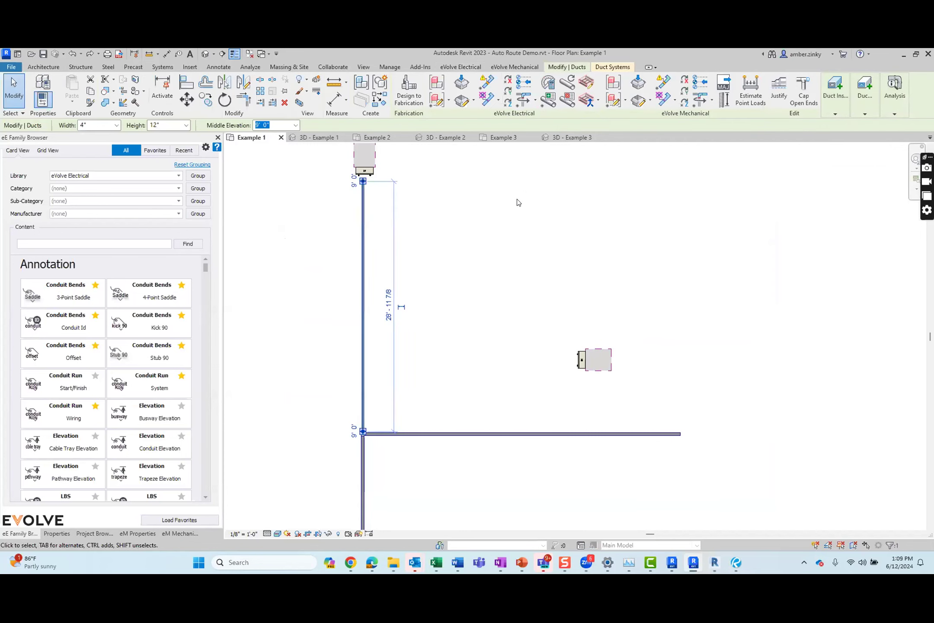
pyautogui.click(56, 533)
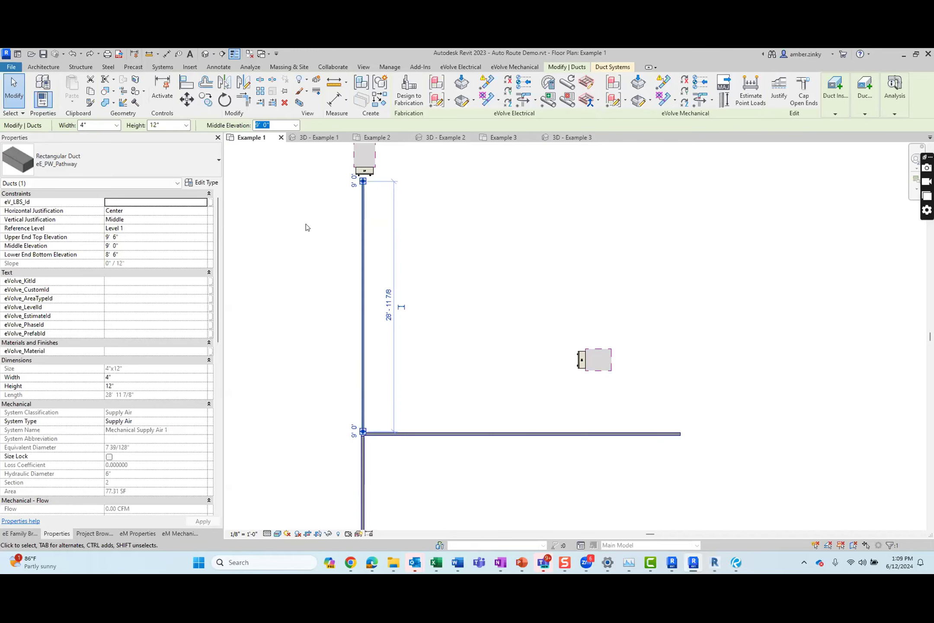
pyautogui.click(462, 247)
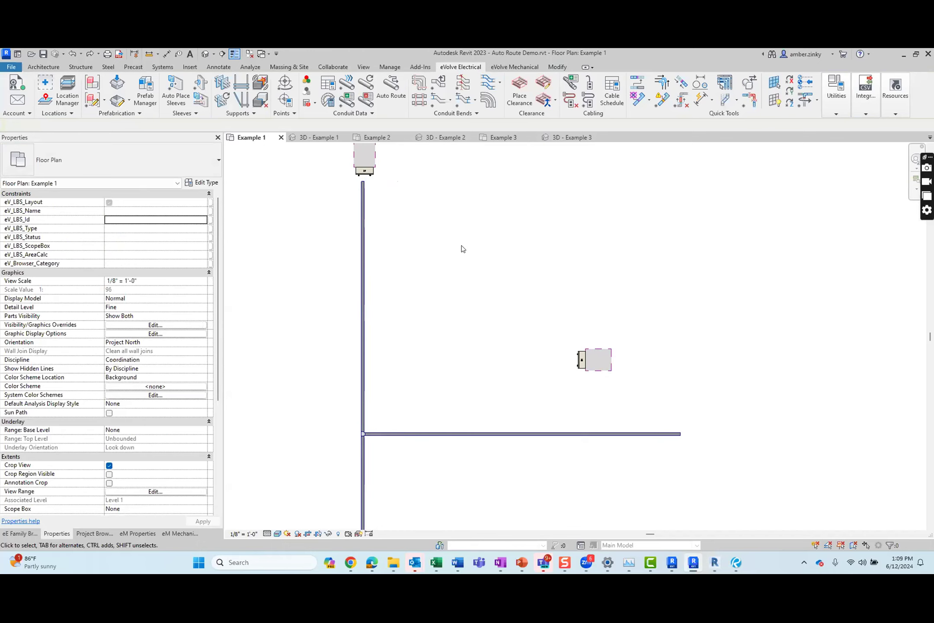
# Open the Project Conduit Run Schedule without loading all runs, and widen its window to show more of the columns
pyautogui.scroll(-1, 464, 280)
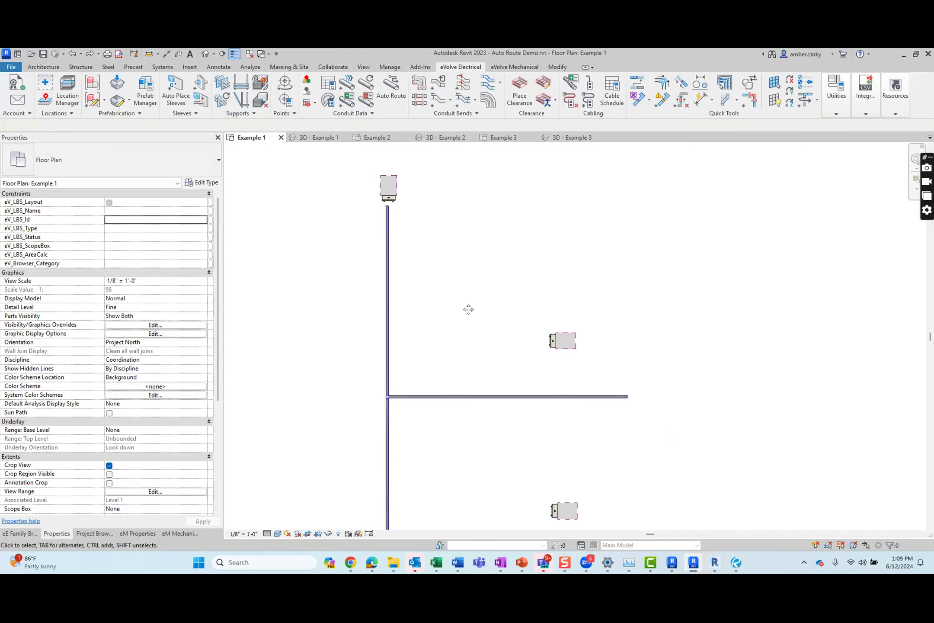
pyautogui.scroll(-2, 458, 272)
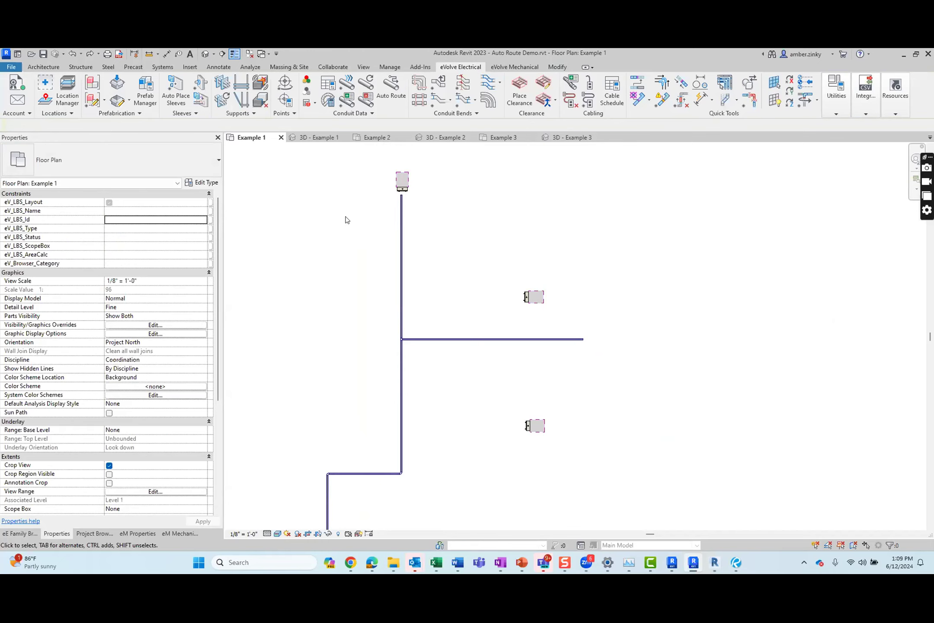
pyautogui.click(327, 87)
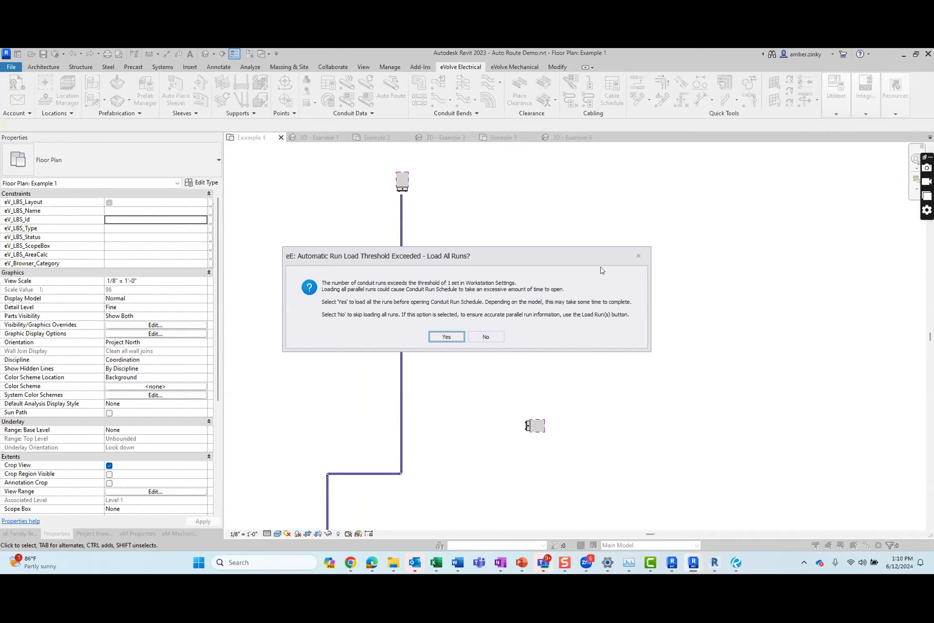
pyautogui.click(486, 336)
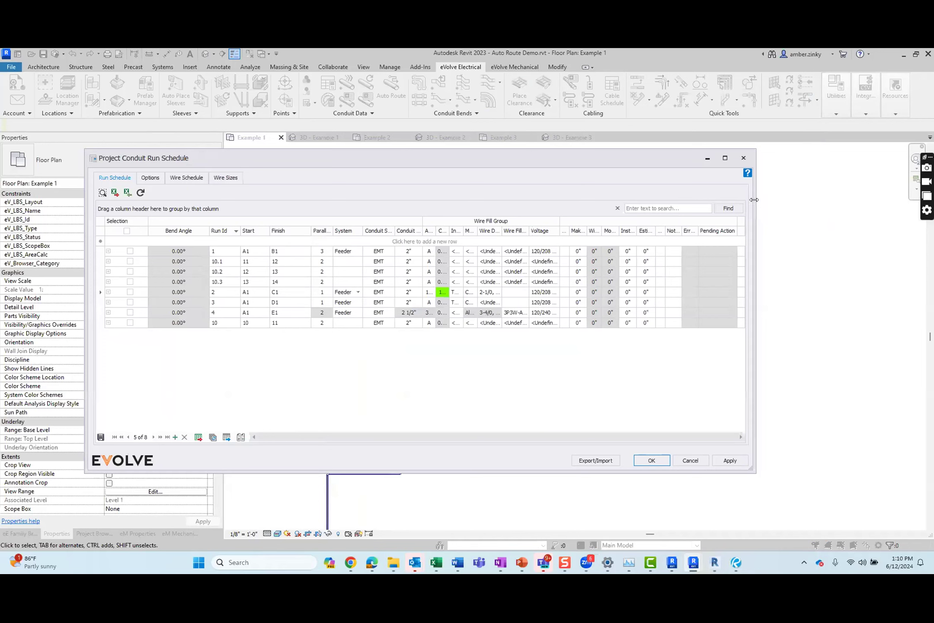
pyautogui.moveTo(754, 200); pyautogui.dragTo(905, 201)
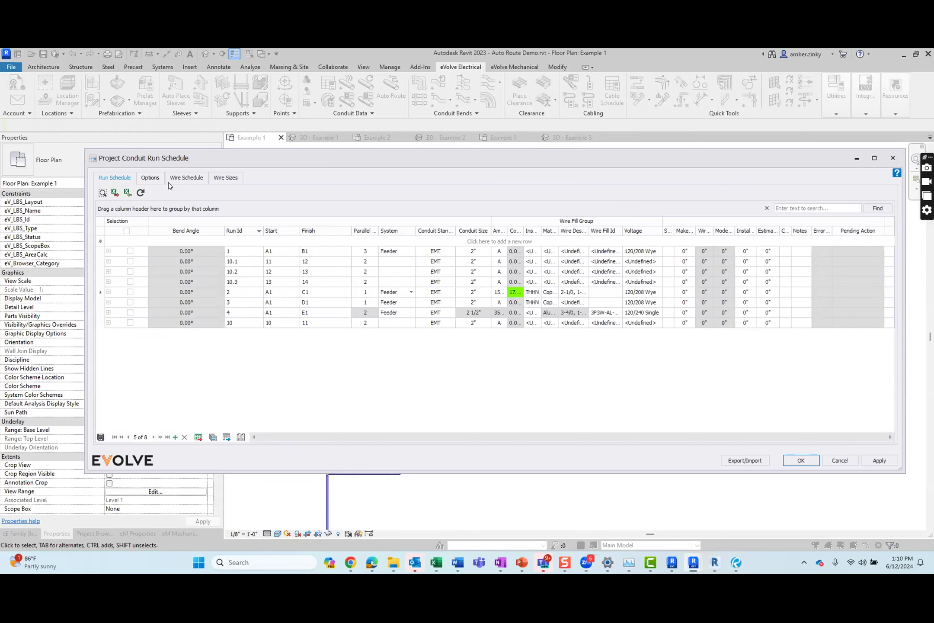
# Look over the schedule's options and the list of wire specifications, and return to the run schedule
pyautogui.click(158, 179)
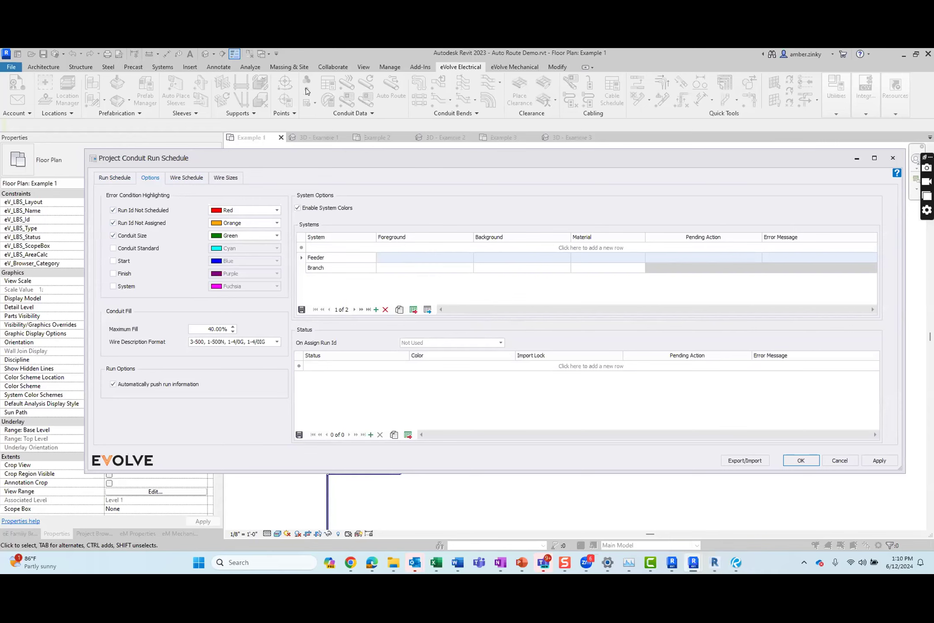
pyautogui.click(174, 178)
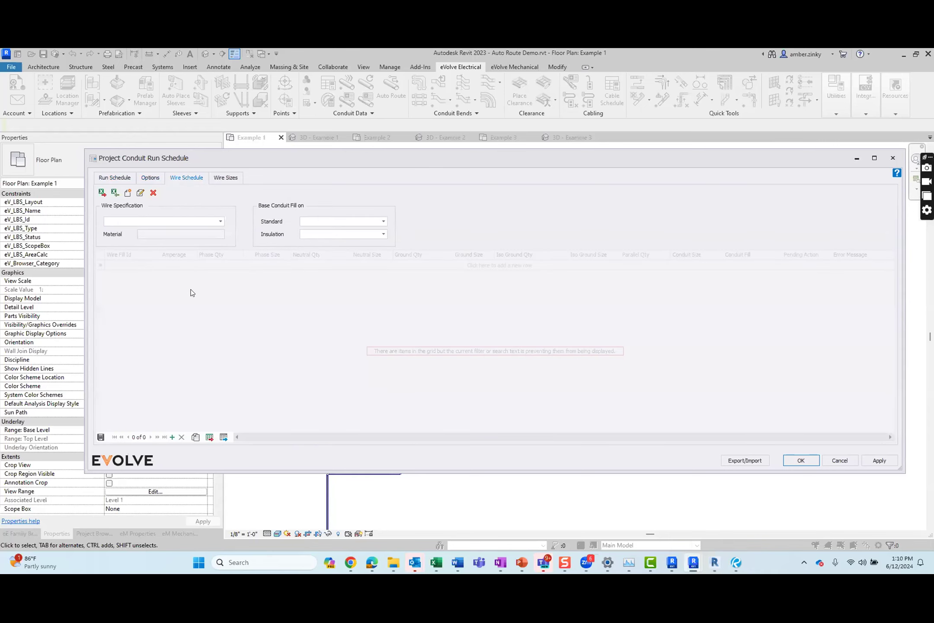
pyautogui.click(195, 222)
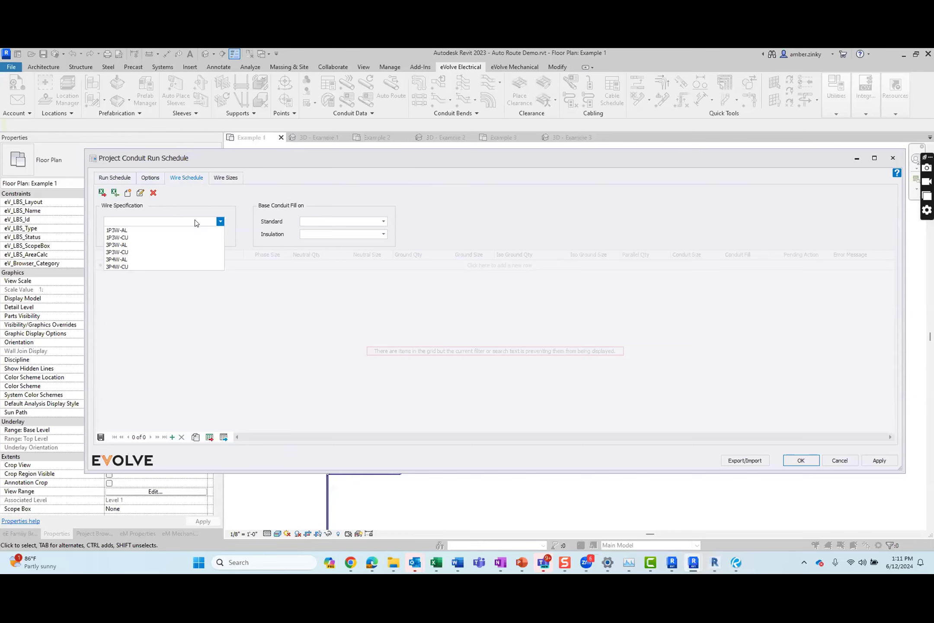
pyautogui.click(115, 177)
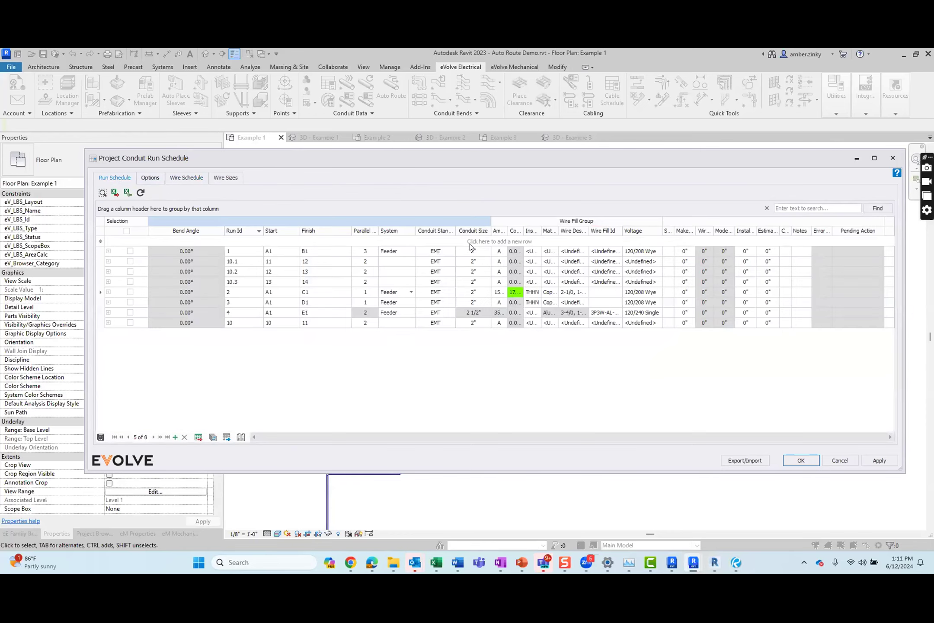
# Look over the wire sizes, expanding and collapsing the Aluminum material group, and return to the run schedule
pyautogui.click(226, 178)
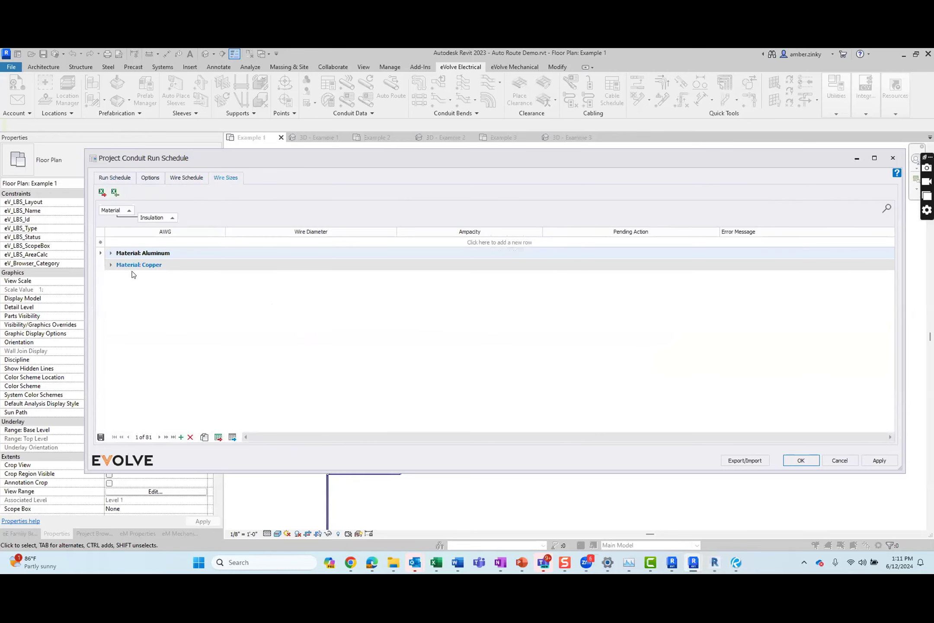
pyautogui.click(111, 253)
pyautogui.click(111, 253)
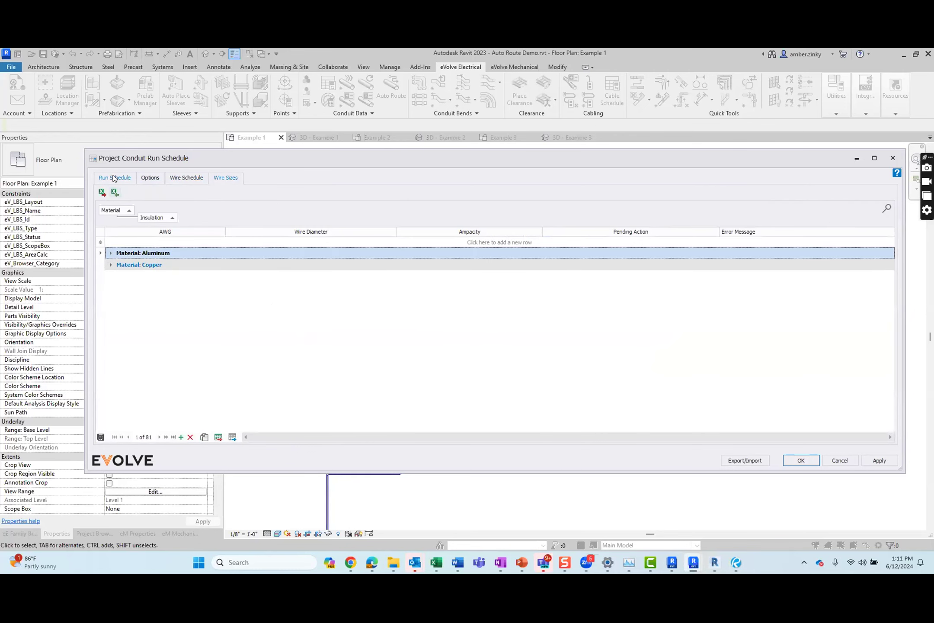
pyautogui.click(114, 178)
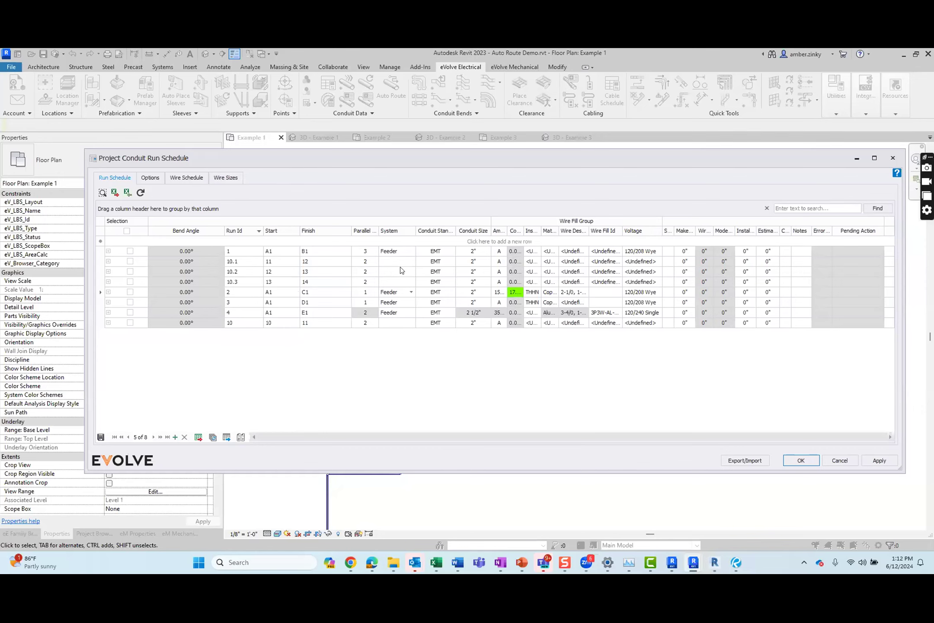
# Revisit the schedule's options, wire schedule and wire sizes, and close the Project Conduit Run Schedule
pyautogui.click(156, 181)
pyautogui.click(199, 179)
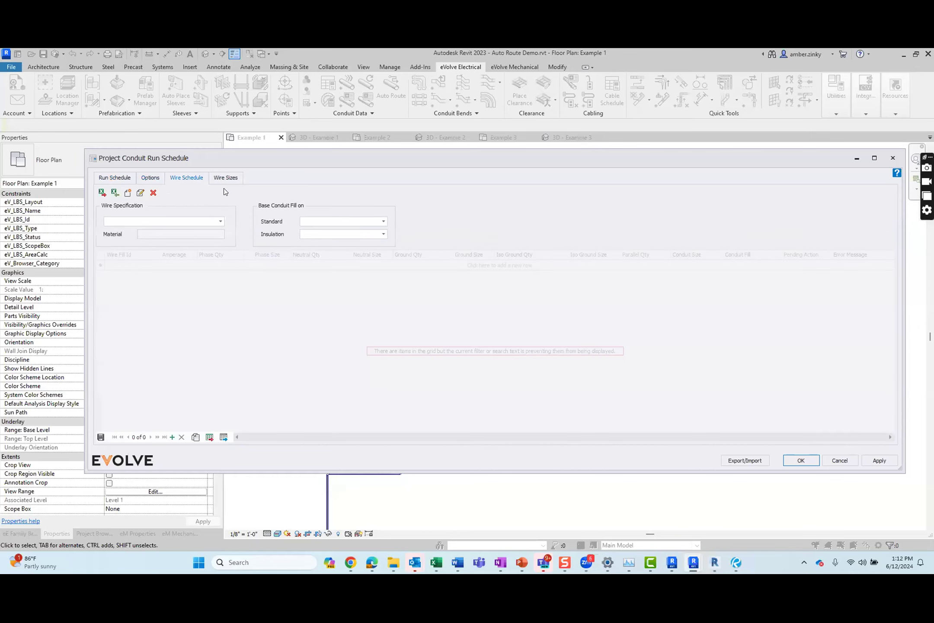
pyautogui.click(229, 178)
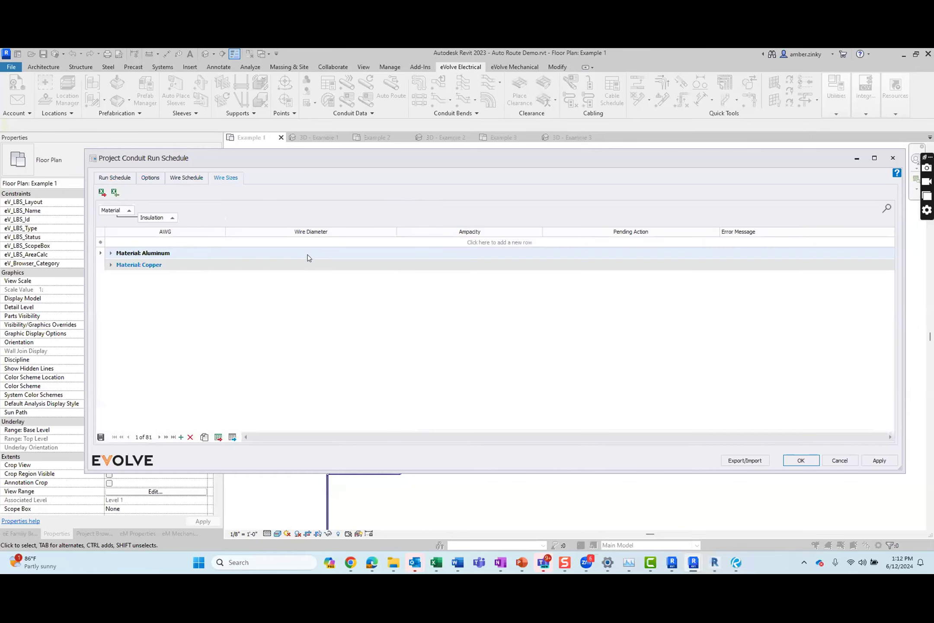
pyautogui.click(892, 158)
pyautogui.click(476, 340)
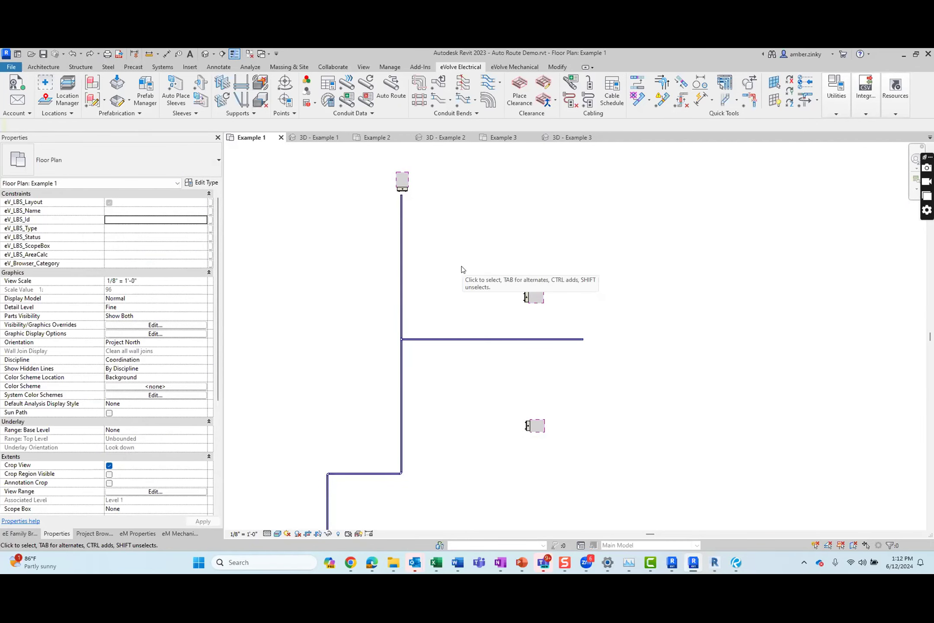
# Auto-route feeder runs 2, 3 and 1 using the vertical pathway below the upper panelboard
pyautogui.click(389, 91)
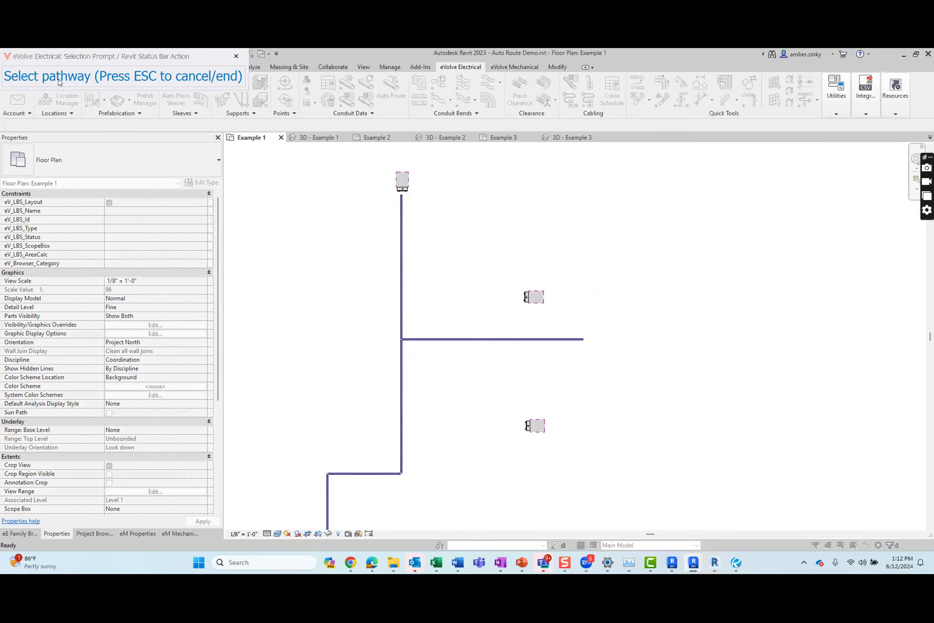
pyautogui.click(402, 216)
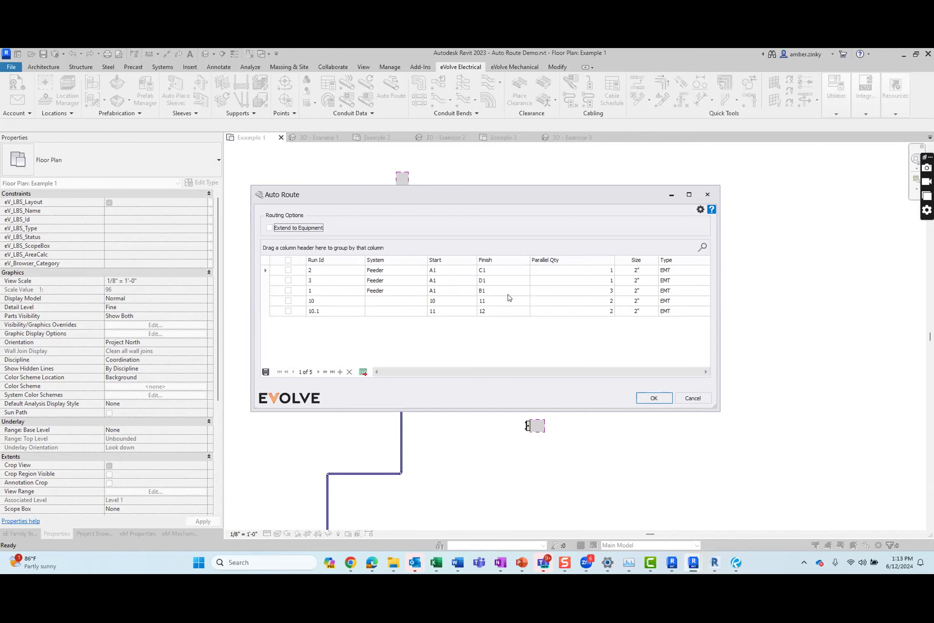
pyautogui.click(288, 270)
pyautogui.click(288, 280)
pyautogui.click(288, 290)
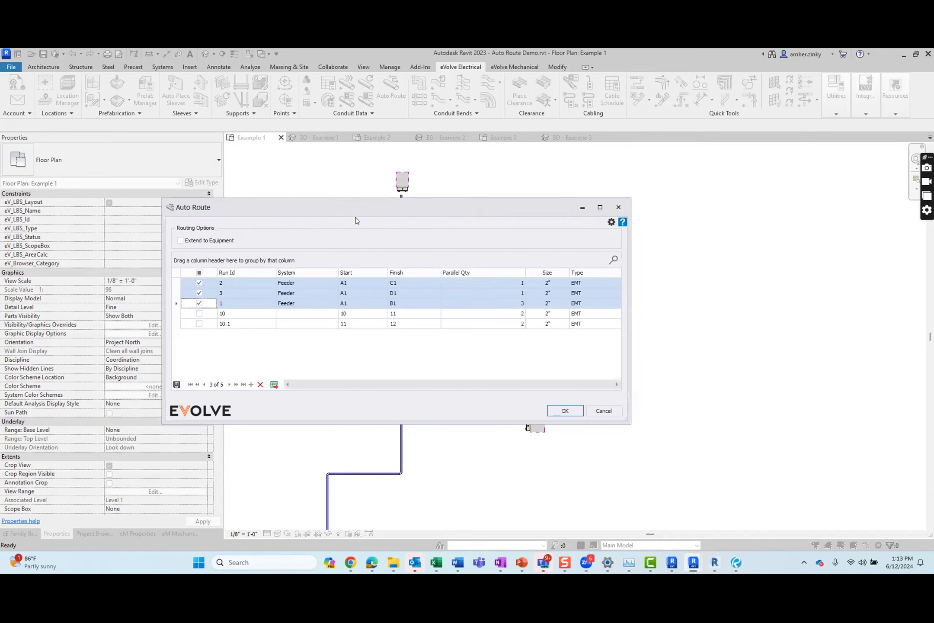
pyautogui.moveTo(367, 210); pyautogui.dragTo(658, 206)
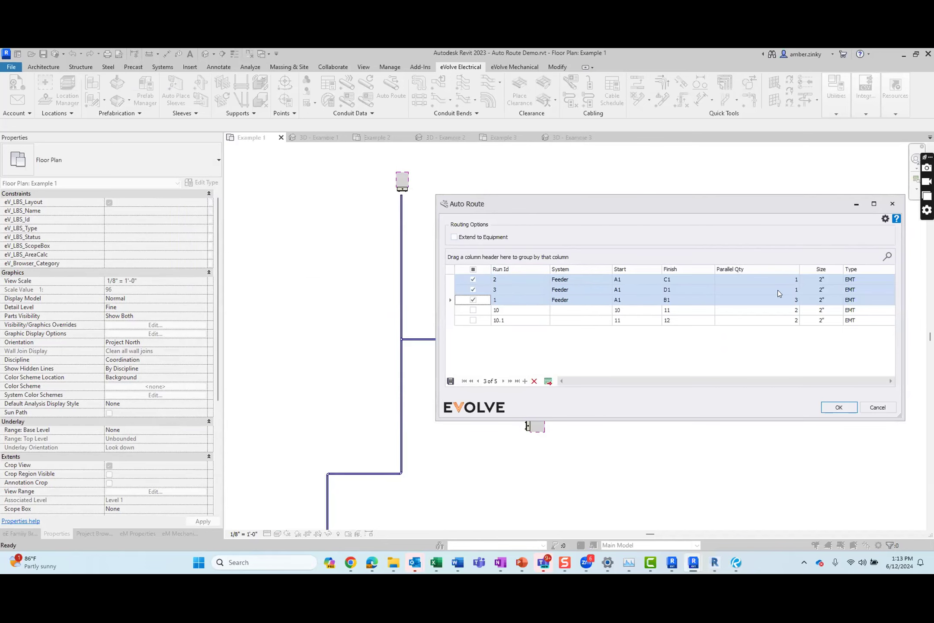
pyautogui.moveTo(602, 206); pyautogui.dragTo(289, 216)
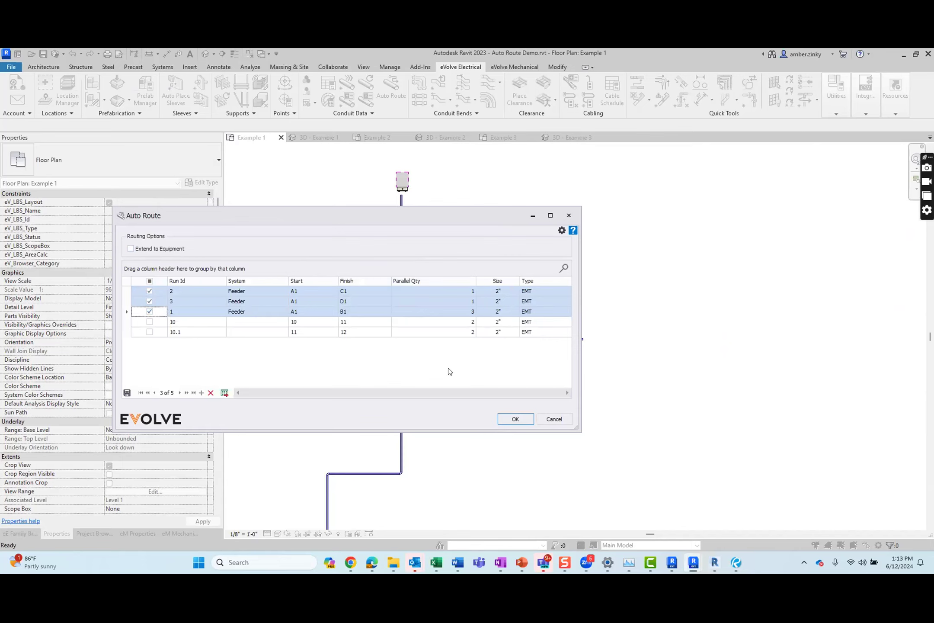
pyautogui.click(508, 416)
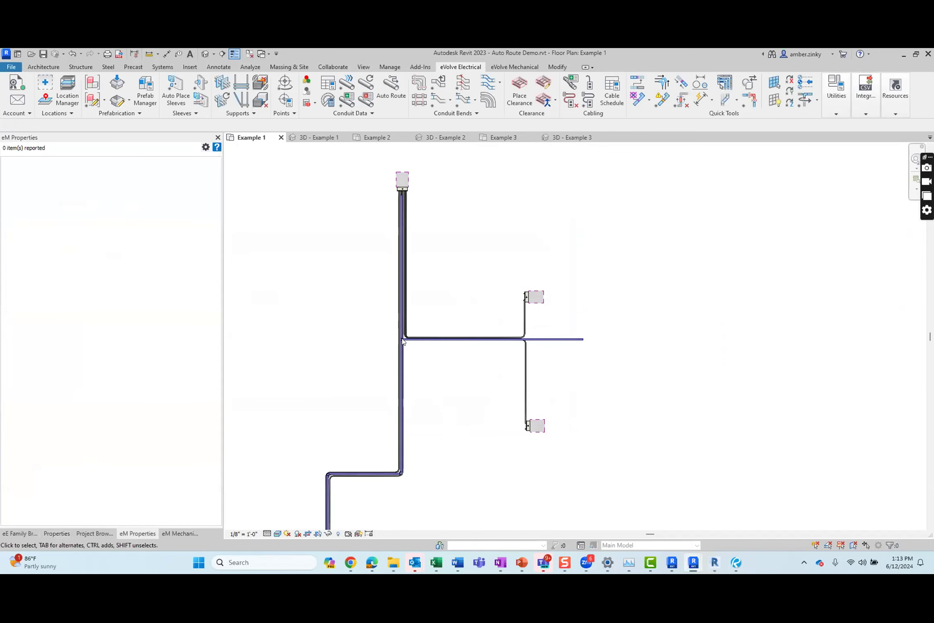
# In the 3D view of Example 1, select the entire connected pathway run and delete it so only the routed conduits remain
pyautogui.click(321, 137)
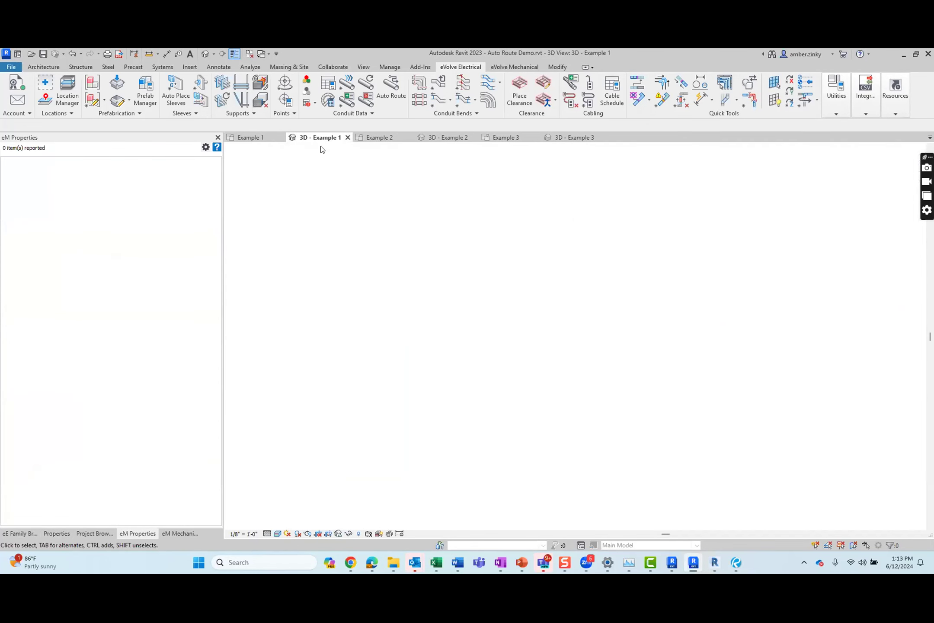
pyautogui.scroll(5, 628, 322)
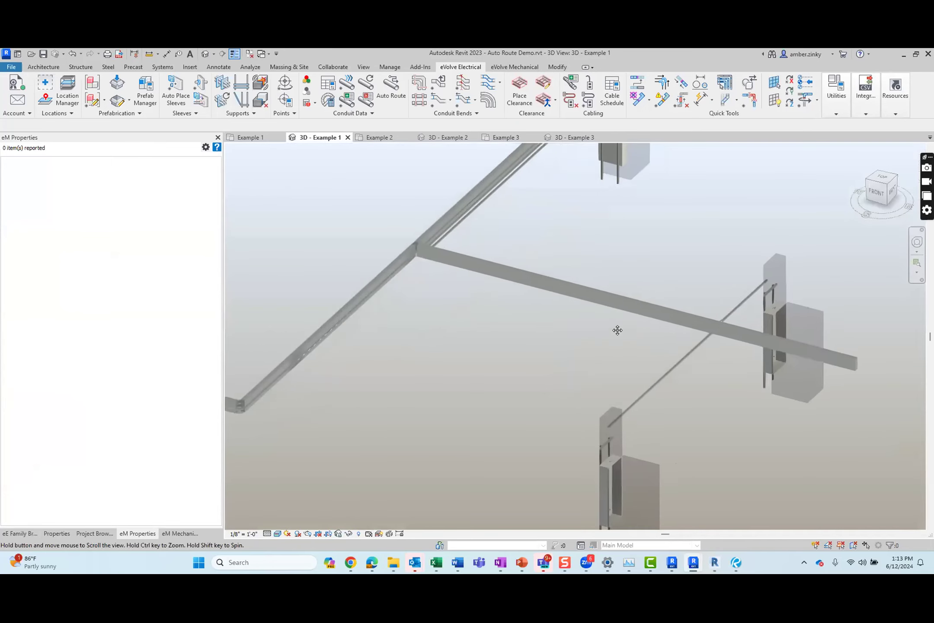
pyautogui.scroll(2, 625, 388)
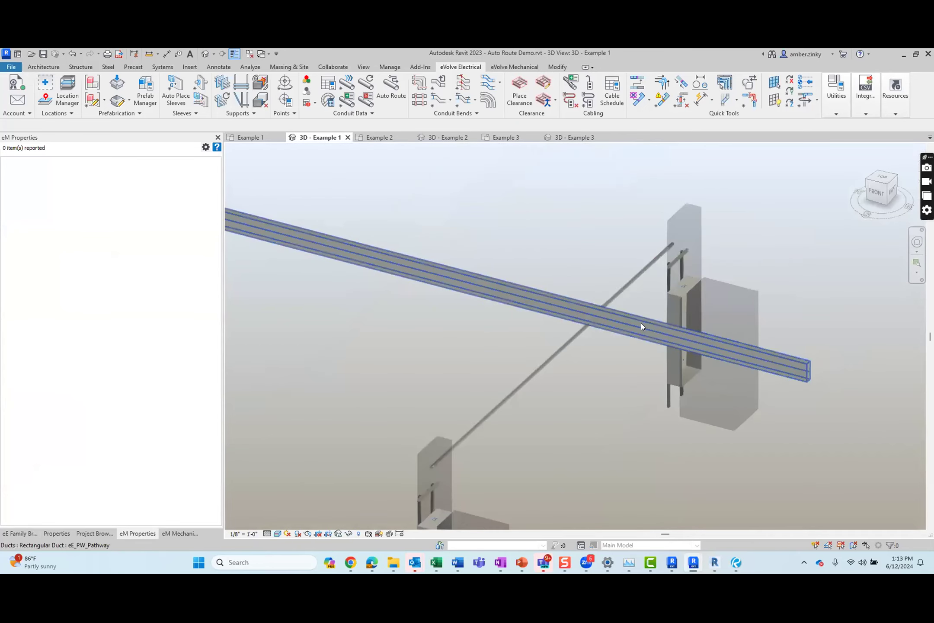
pyautogui.press('Tab')
pyautogui.click(576, 325)
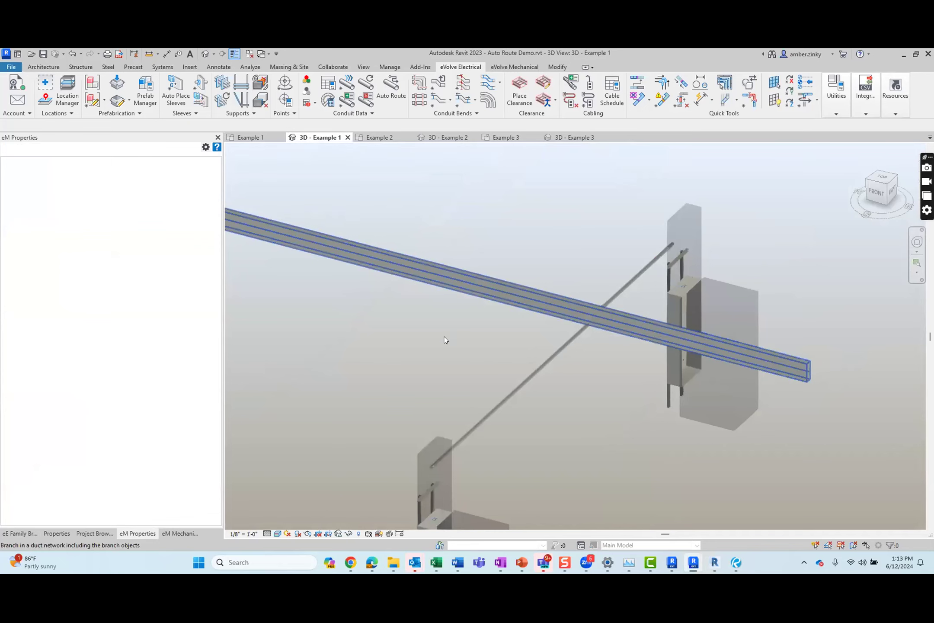
pyautogui.scroll(-3, 405, 336)
pyautogui.scroll(2, 508, 373)
pyautogui.click(538, 197)
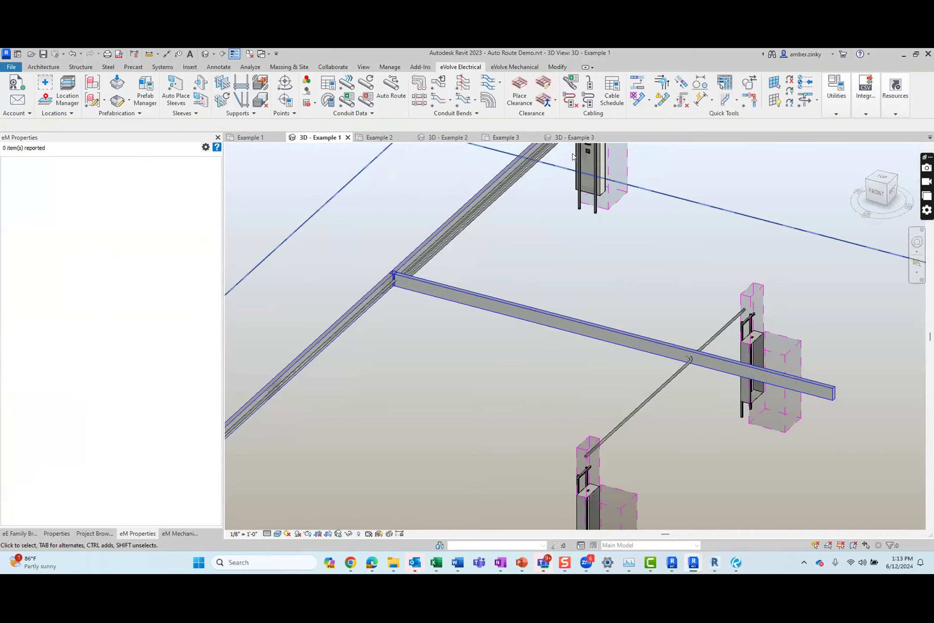
pyautogui.click(725, 82)
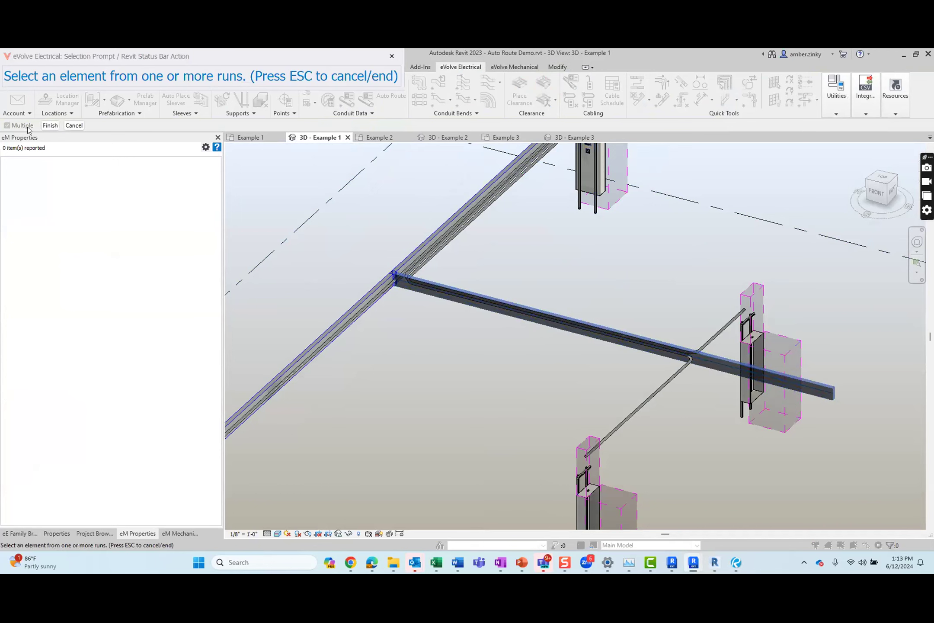
pyautogui.click(50, 125)
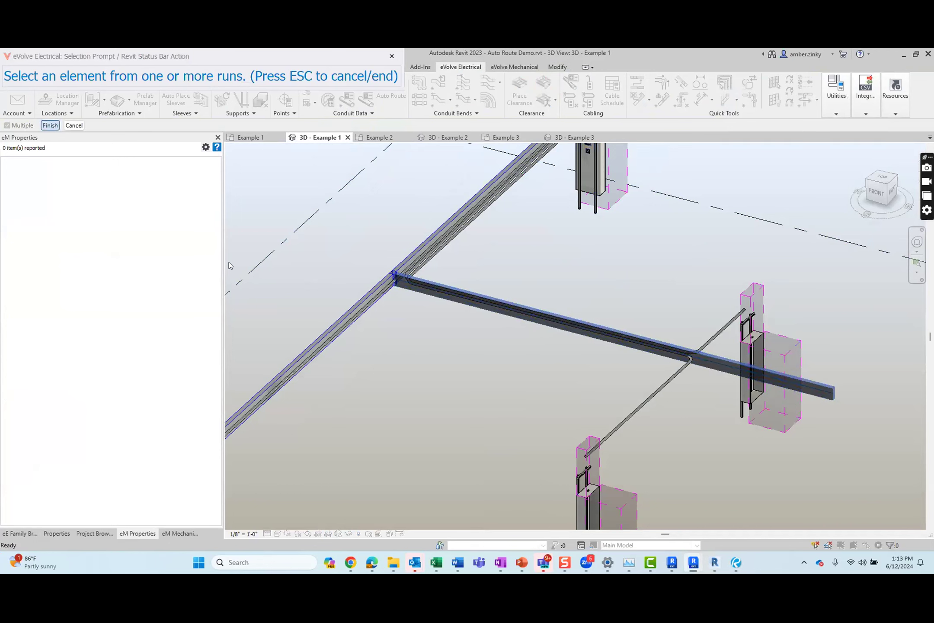
pyautogui.click(398, 389)
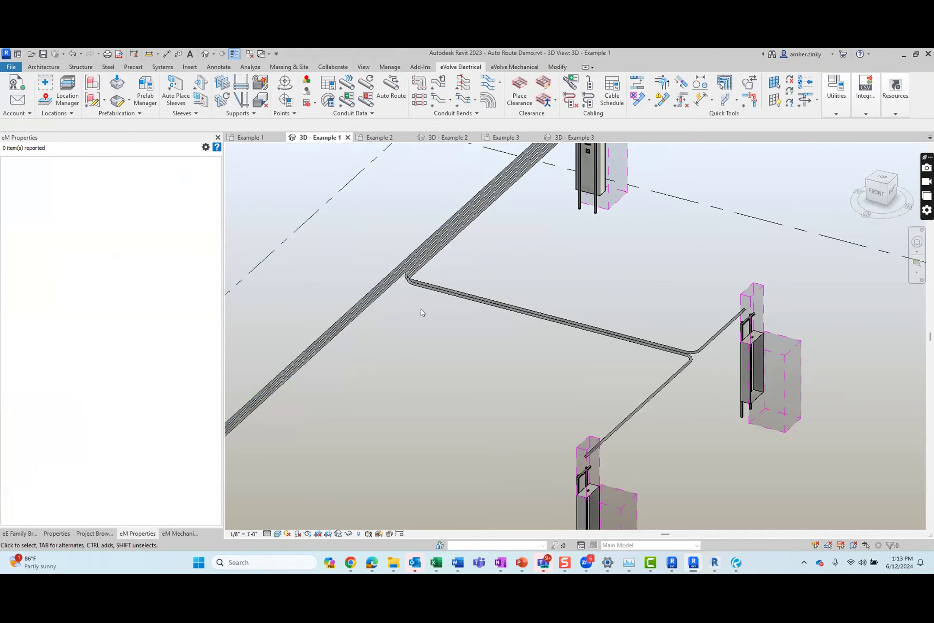
# Examine the routed conduits at the upper panelboard, along the main run and at the turn where the two branch conduits split off
pyautogui.scroll(-2, 437, 333)
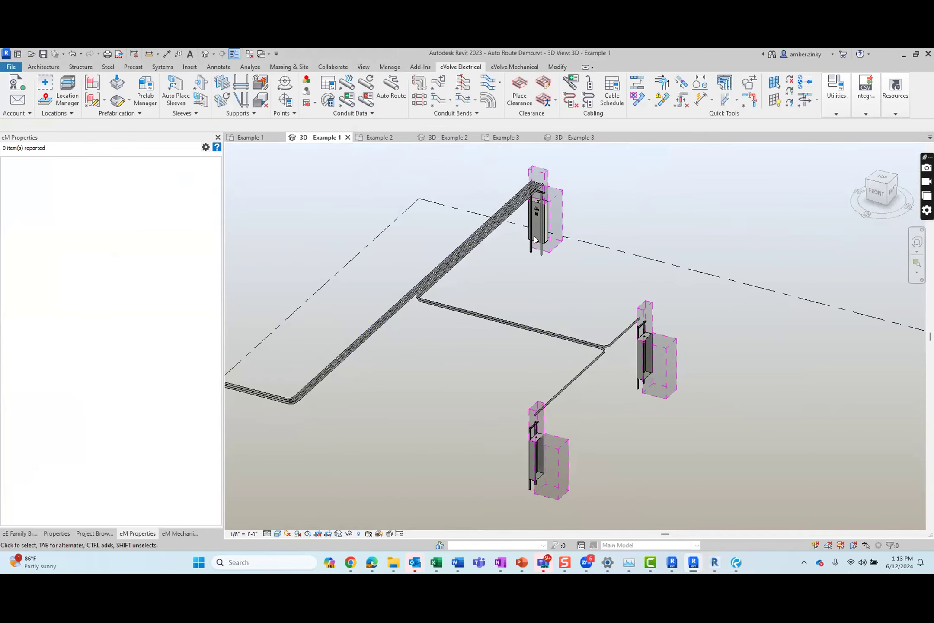
pyautogui.scroll(4, 537, 244)
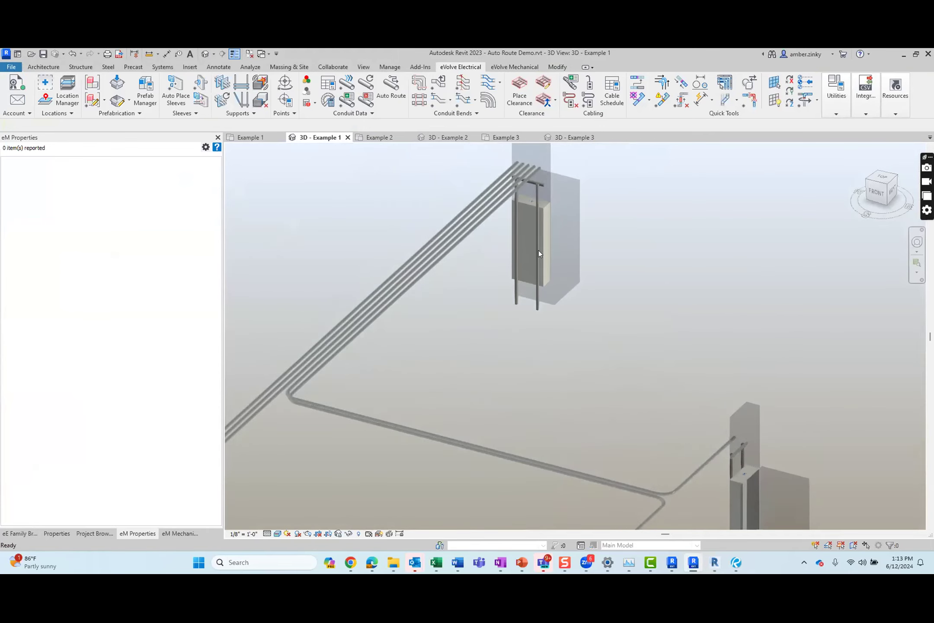
pyautogui.scroll(-4, 538, 250)
pyautogui.scroll(-2, 562, 253)
pyautogui.moveTo(610, 262); pyautogui.dragTo(637, 217, button='middle')
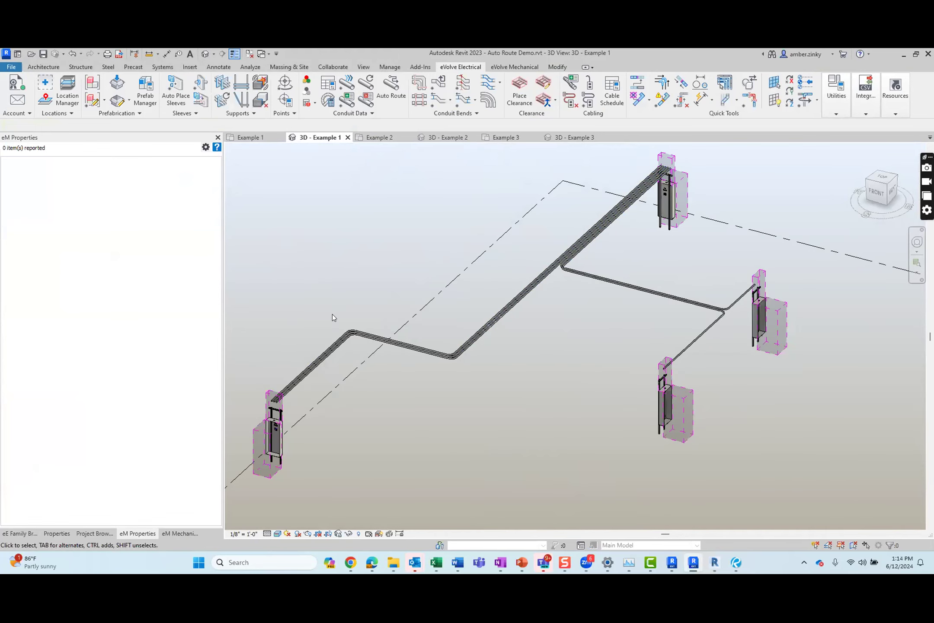
pyautogui.scroll(4, 333, 314)
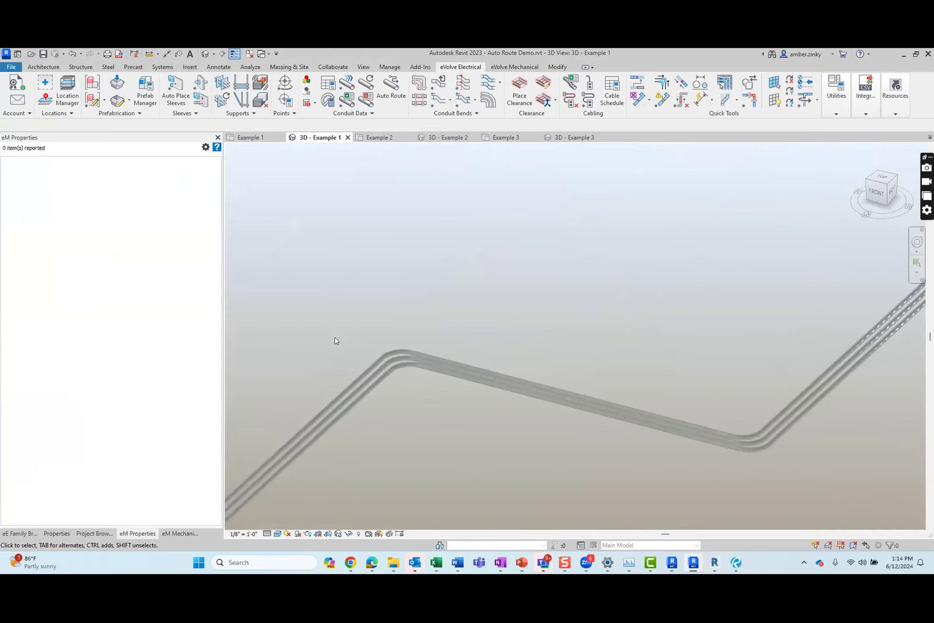
pyautogui.scroll(-2, 444, 319)
pyautogui.moveTo(558, 299); pyautogui.dragTo(351, 367, button='middle')
pyautogui.scroll(1, 679, 260)
pyautogui.scroll(2, 677, 264)
pyautogui.scroll(2, 563, 308)
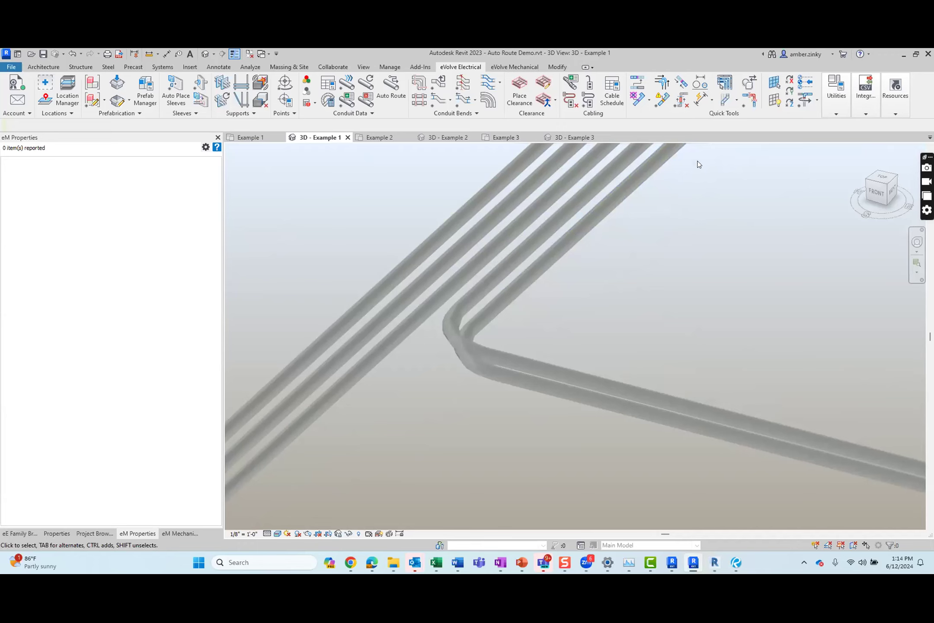
# Swap the two branch conduits that cross at the turn off the main run
pyautogui.click(752, 84)
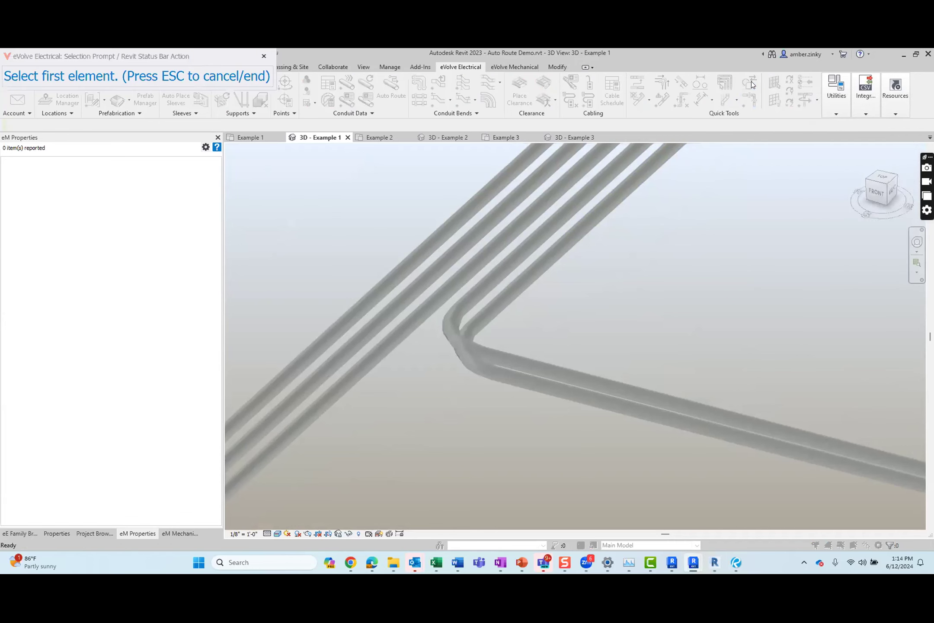
pyautogui.click(551, 260)
pyautogui.click(539, 247)
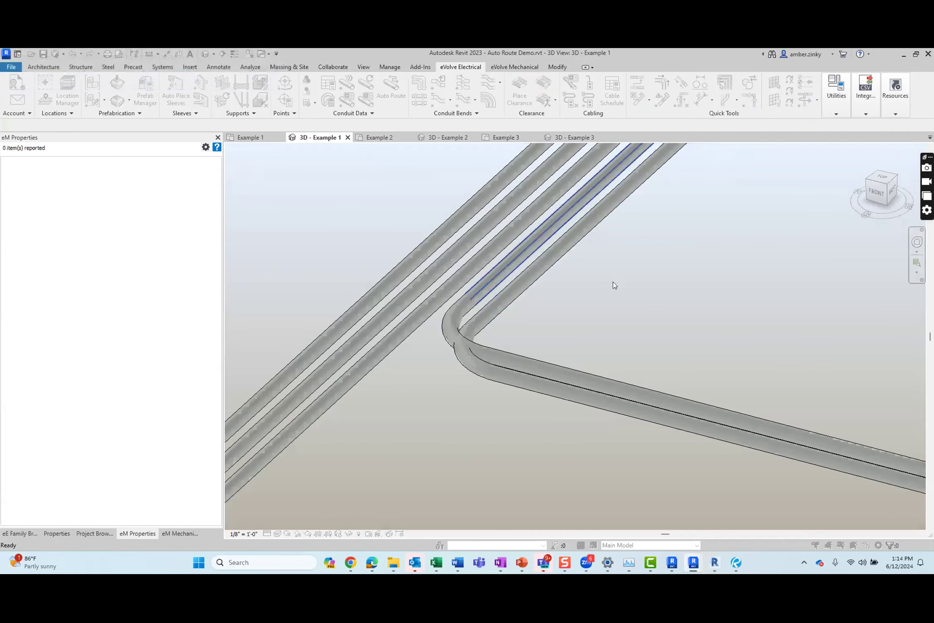
pyautogui.press('Escape')
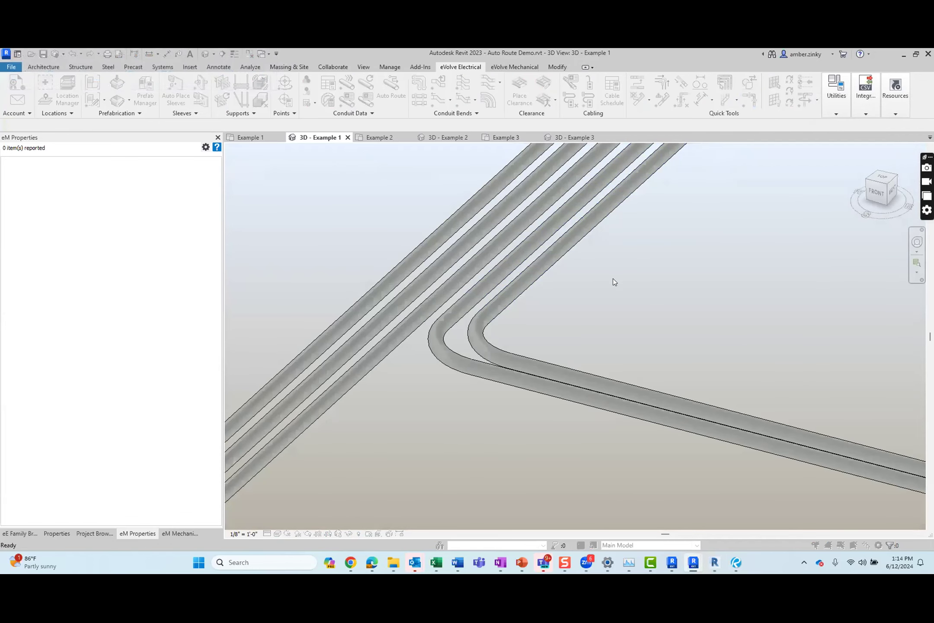
# Follow the two branch conduits from the turn out to their panelboards and check the overall routing
pyautogui.scroll(-4, 623, 281)
pyautogui.moveTo(742, 290); pyautogui.dragTo(517, 288, button='middle')
pyautogui.scroll(-3, 701, 290)
pyautogui.moveTo(701, 290); pyautogui.dragTo(494, 267, button='middle')
pyautogui.scroll(3, 572, 262)
pyautogui.moveTo(580, 311); pyautogui.dragTo(612, 332, button='middle')
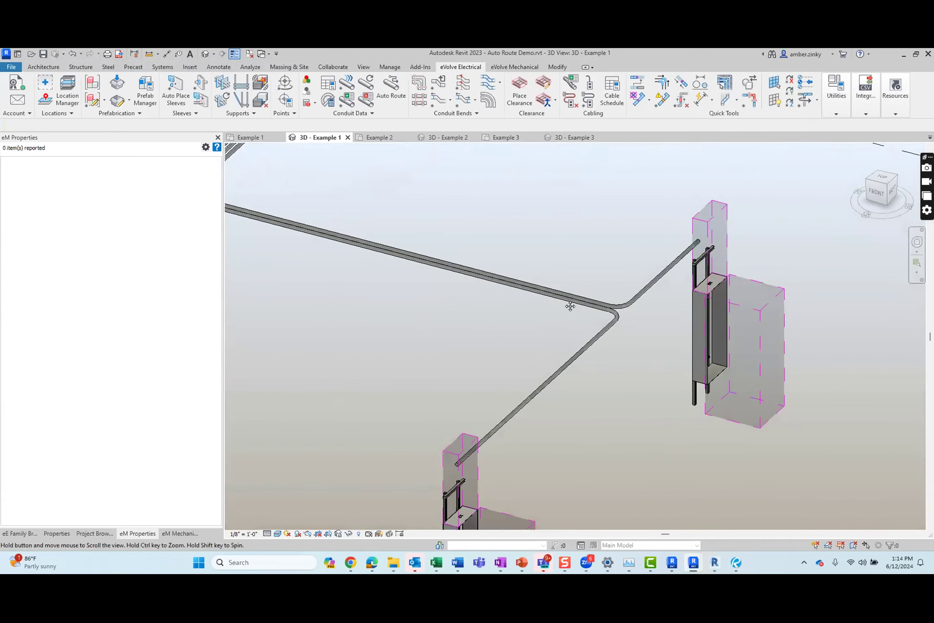
pyautogui.scroll(-5, 513, 290)
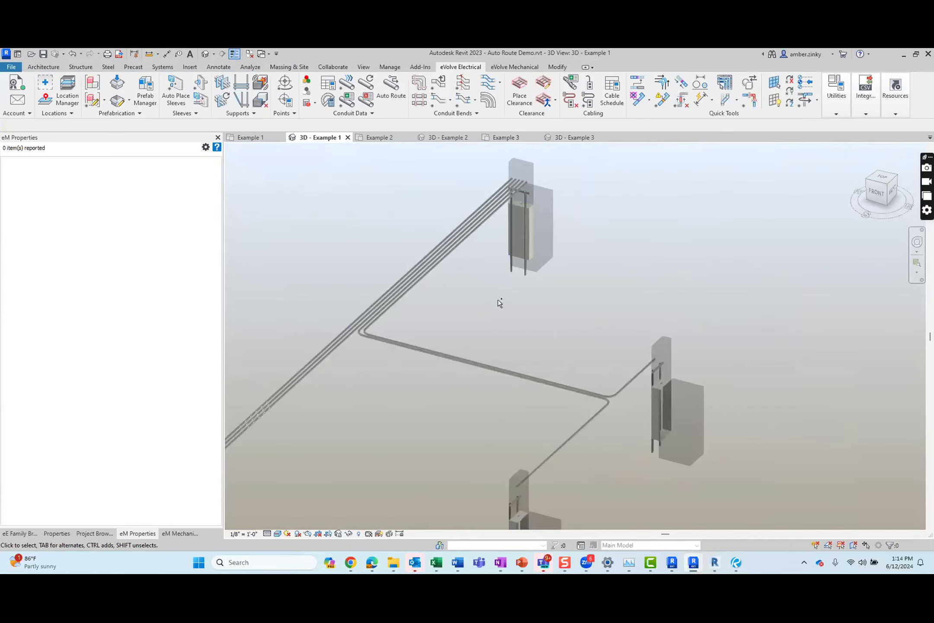
# Undo the recent changes back to the unrouted pathways, before the feeder runs were auto-routed
pyautogui.scroll(5, 498, 299)
pyautogui.hotkey('ctrl', 'z')
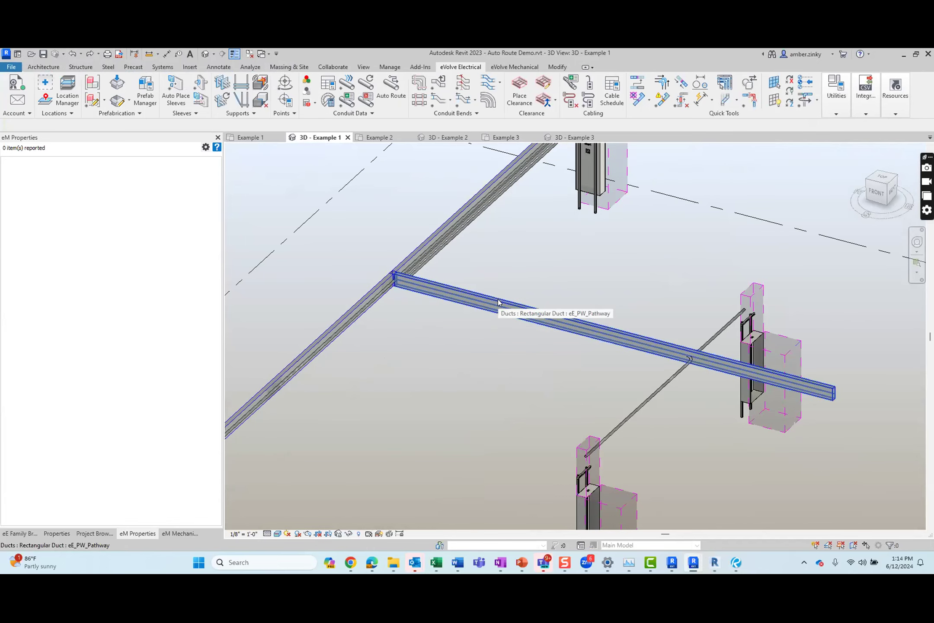
pyautogui.hotkey('ctrl', 'z')
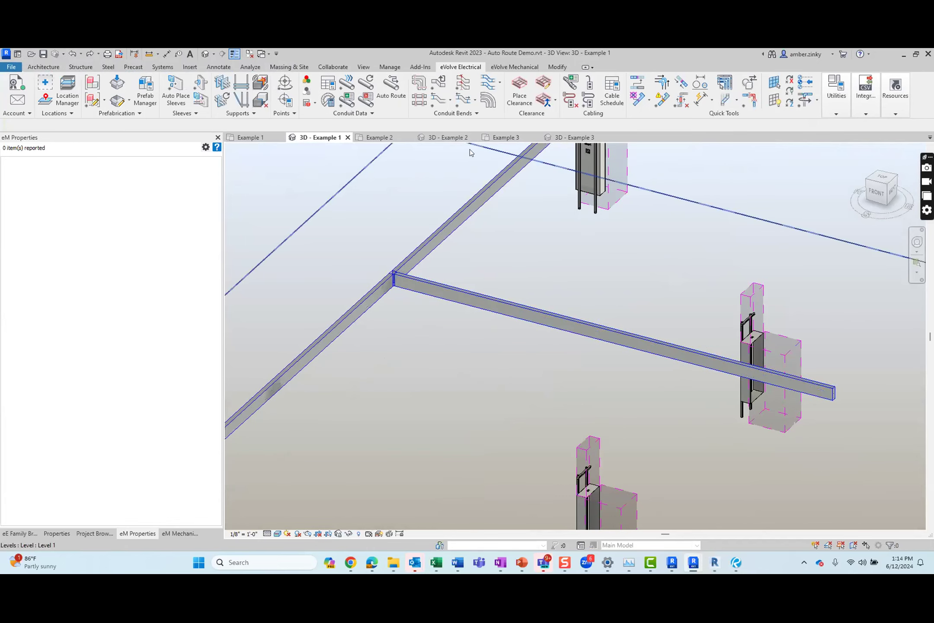
# Auto-route feeder runs 2, 3 and 1 along the main pathway leading to the upper panelboard, with Extend to Equipment enabled
pyautogui.click(391, 88)
pyautogui.click(420, 241)
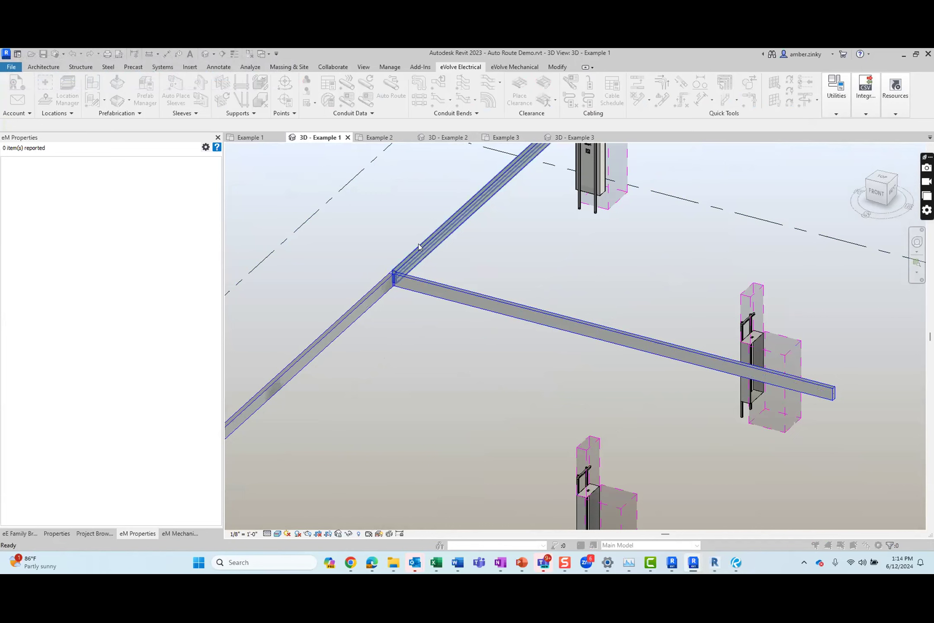
pyautogui.click(149, 291)
pyautogui.click(148, 301)
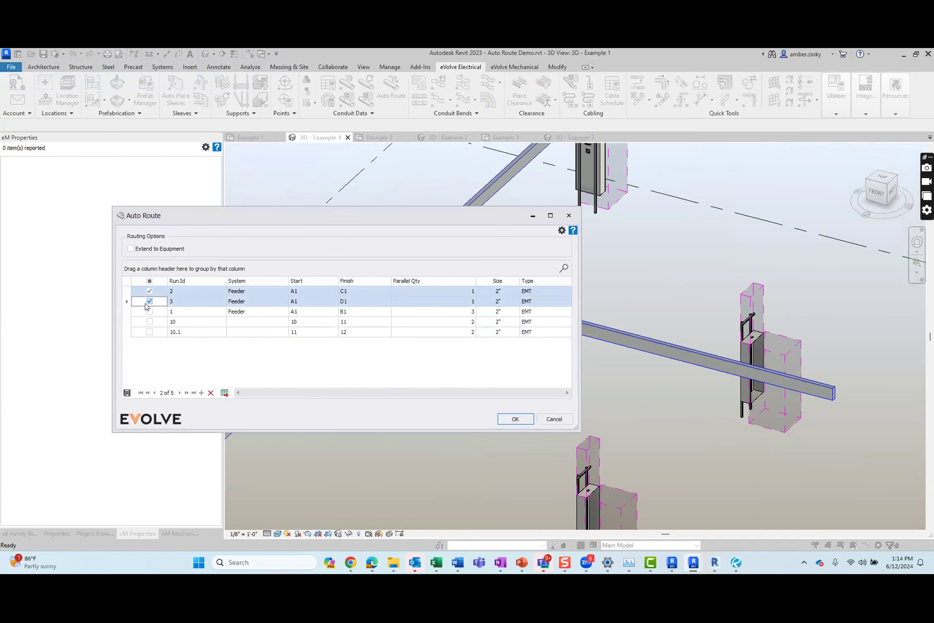
pyautogui.click(149, 312)
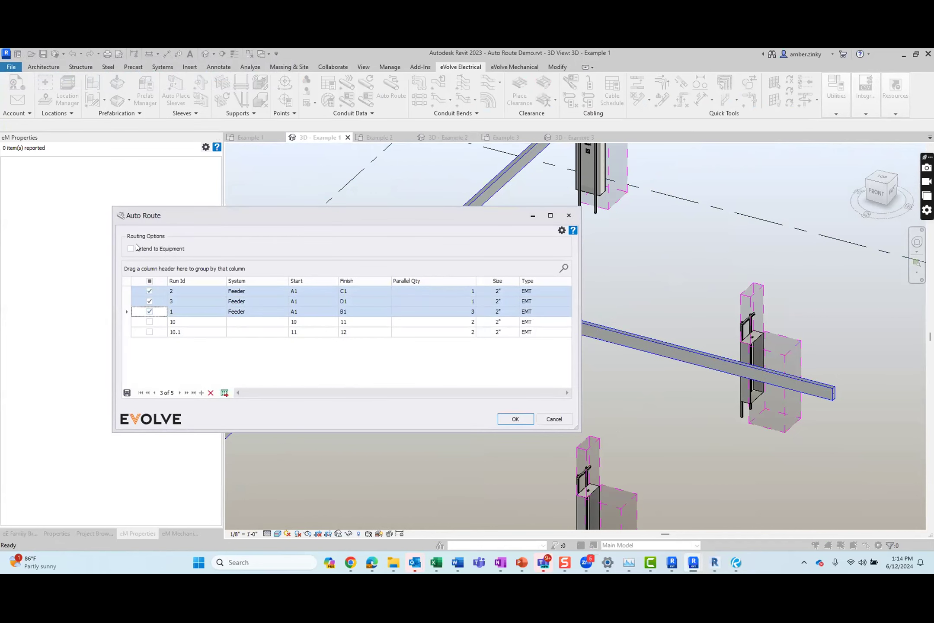
pyautogui.click(130, 249)
pyautogui.click(515, 419)
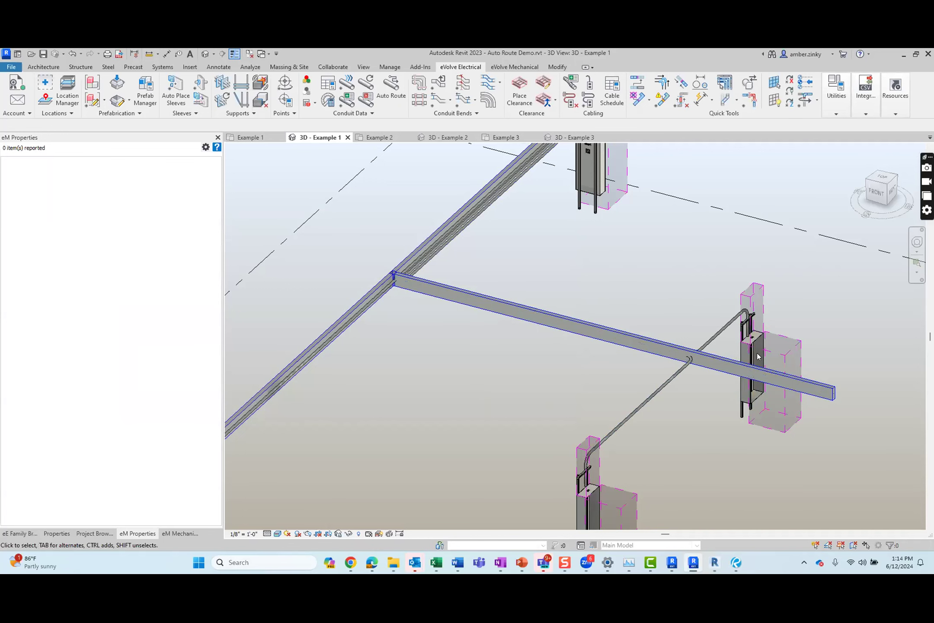
# Select the complete pathway run containing the main and branch pathways, and delete it
pyautogui.click(726, 82)
pyautogui.click(730, 355)
pyautogui.click(50, 125)
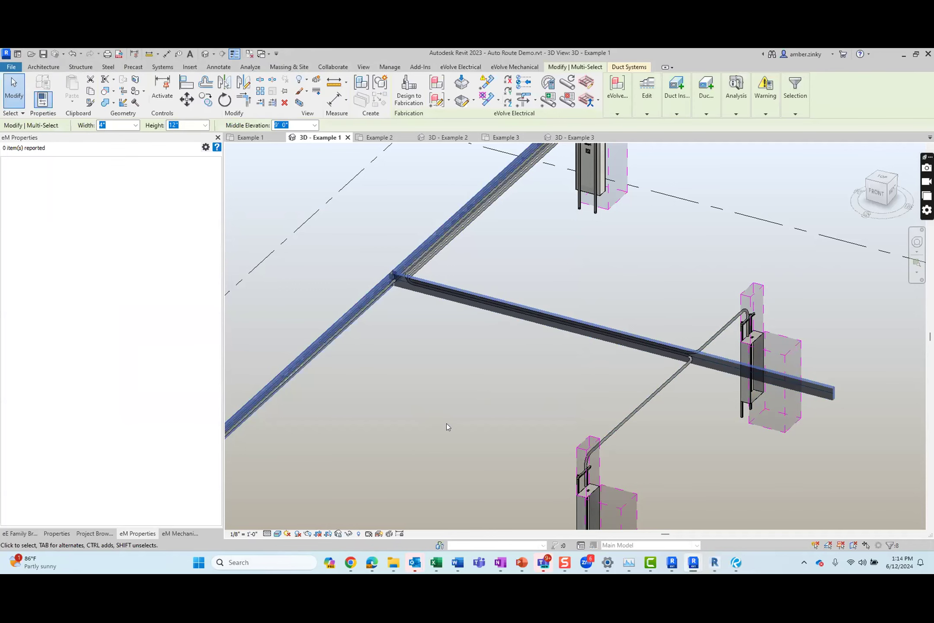
pyautogui.press('Escape')
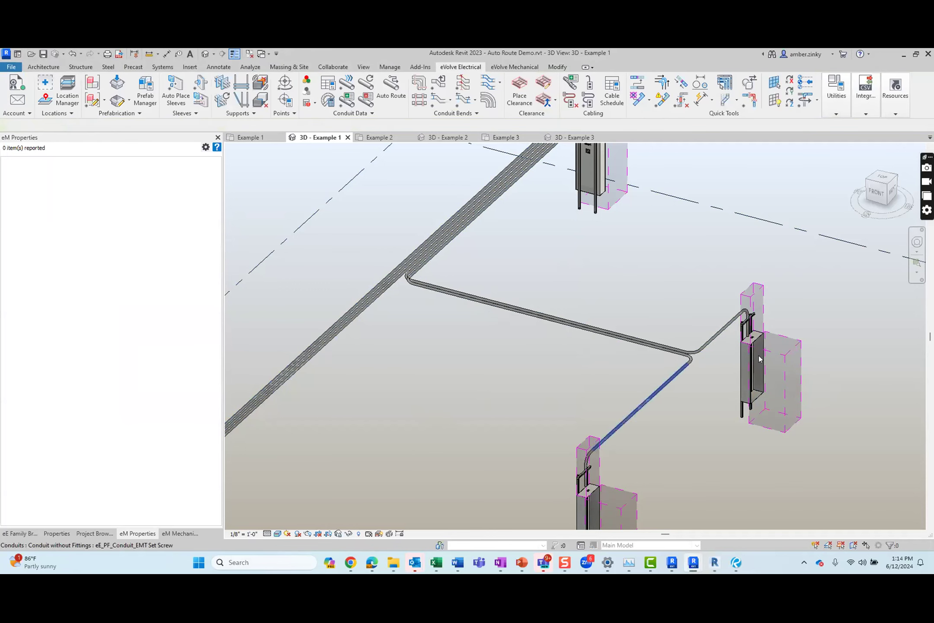
# Check the conduit drops into the upper panelboard, and swap the two branch conduits crossing at the turn off the main run
pyautogui.scroll(-2, 596, 477)
pyautogui.moveTo(530, 355); pyautogui.dragTo(610, 359, button='middle')
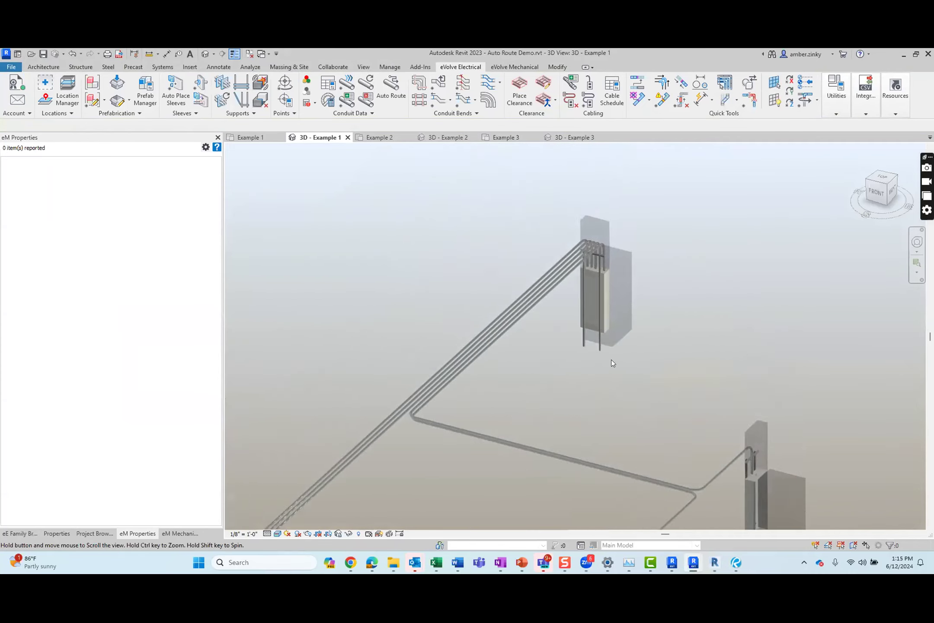
pyautogui.scroll(5, 601, 274)
pyautogui.scroll(3, 600, 274)
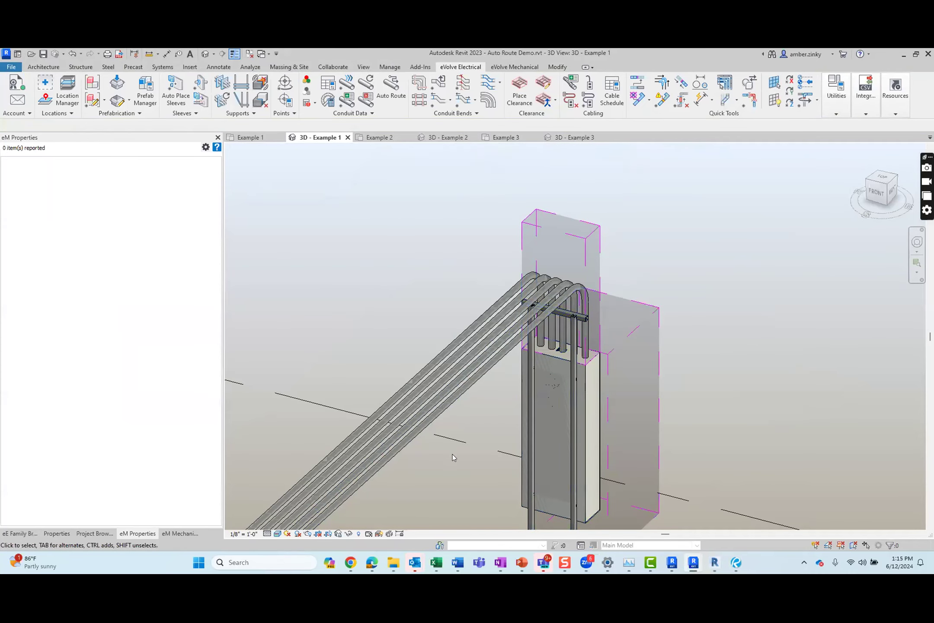
pyautogui.scroll(-3, 449, 466)
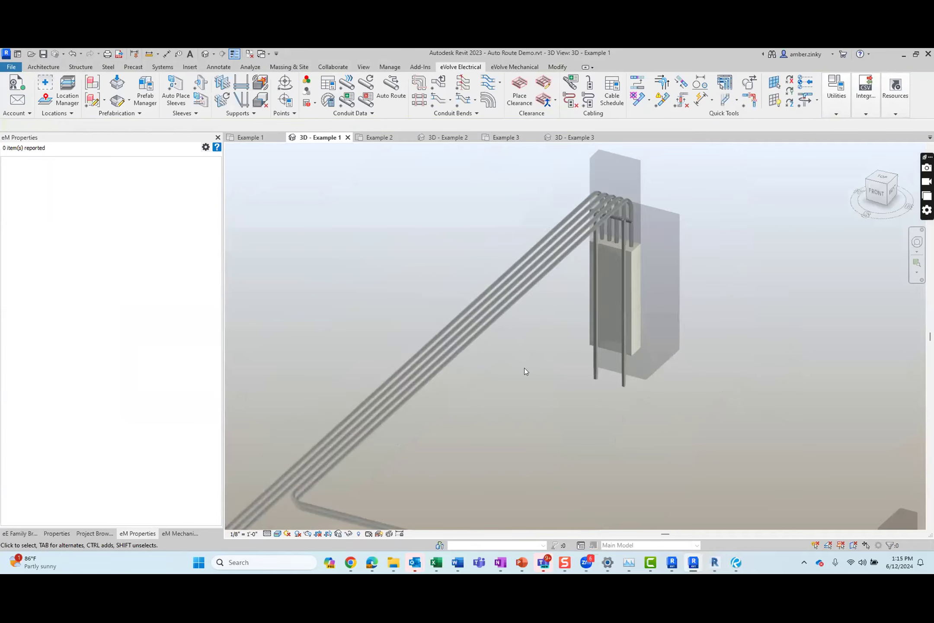
pyautogui.moveTo(524, 368); pyautogui.dragTo(597, 275, button='middle')
pyautogui.scroll(3, 597, 275)
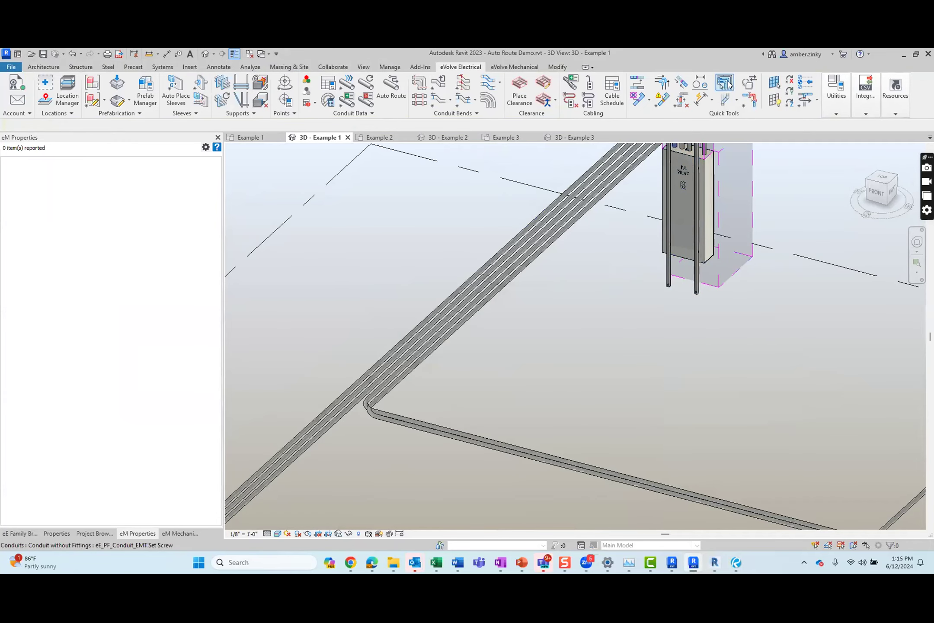
pyautogui.click(743, 83)
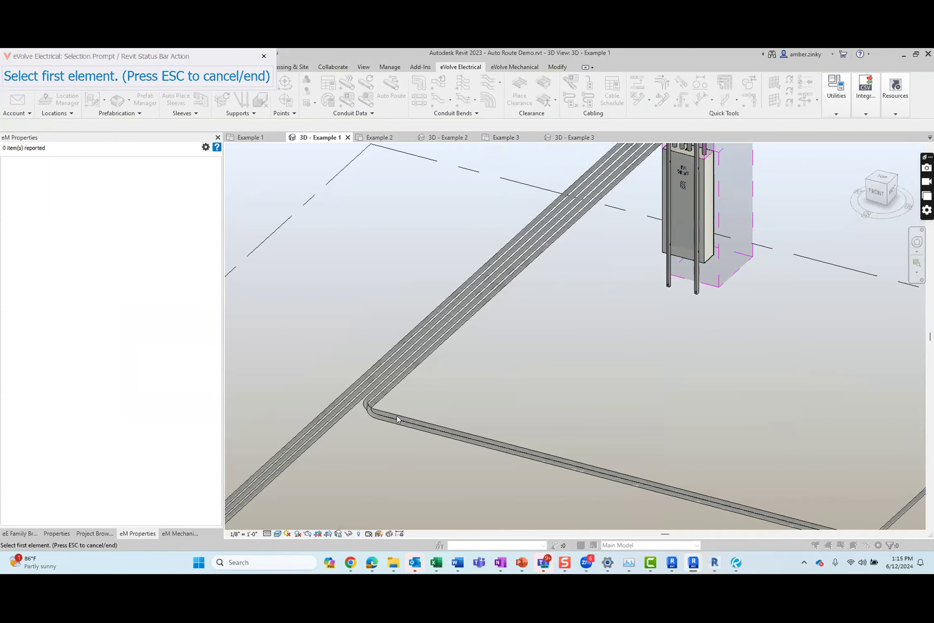
pyautogui.click(377, 387)
pyautogui.click(375, 387)
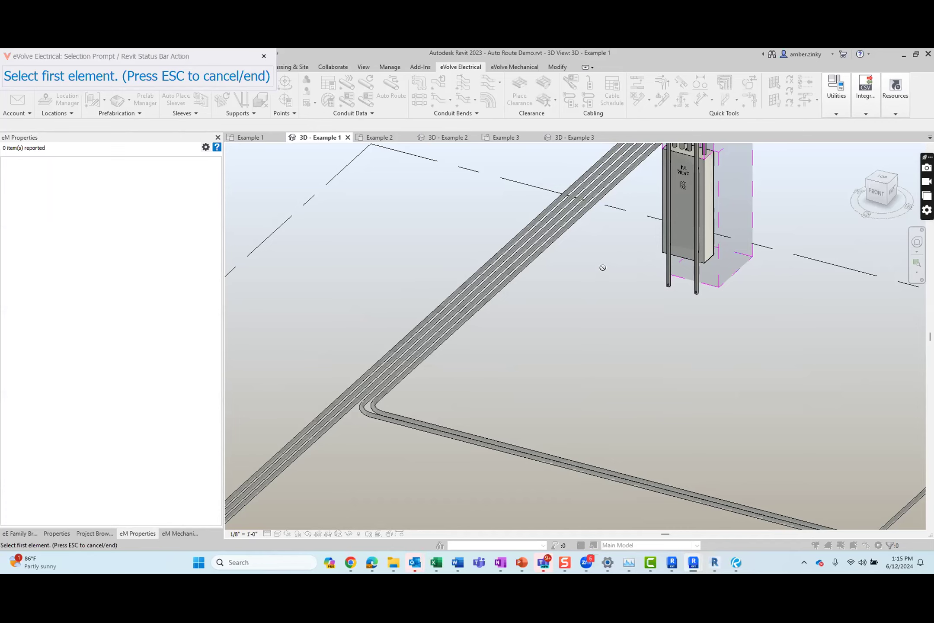
pyautogui.scroll(-3, 602, 269)
pyautogui.press('Escape')
# Select upper panelboard A1 and show its family properties for review
pyautogui.click(657, 234)
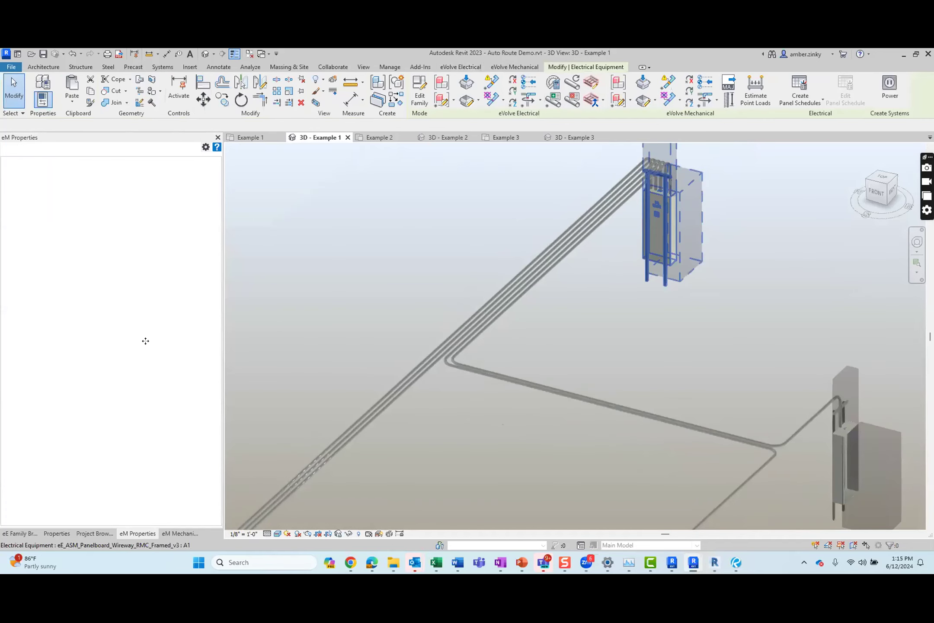
pyautogui.click(57, 533)
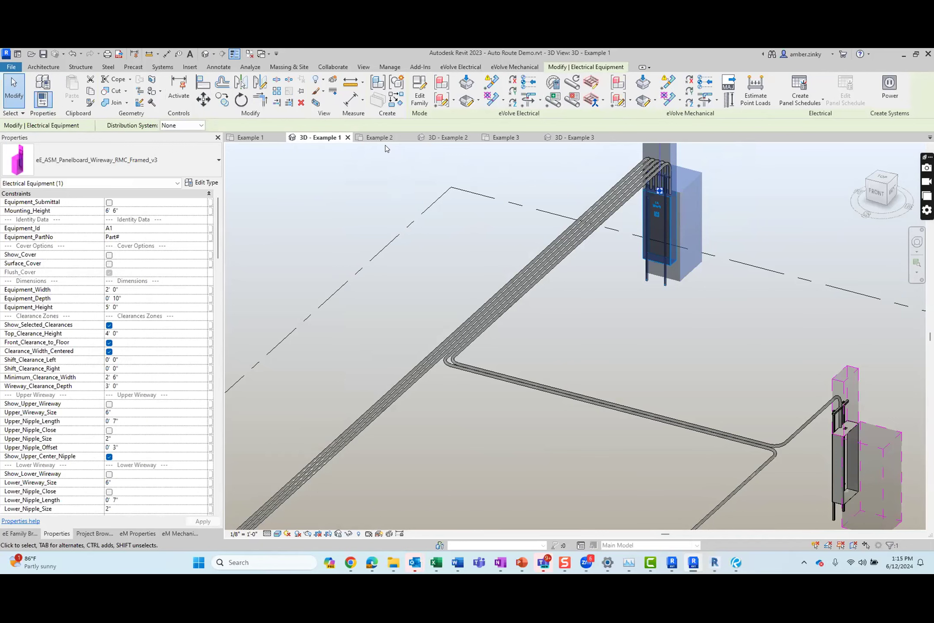
pyautogui.moveTo(420, 192); pyautogui.dragTo(434, 236, button='middle')
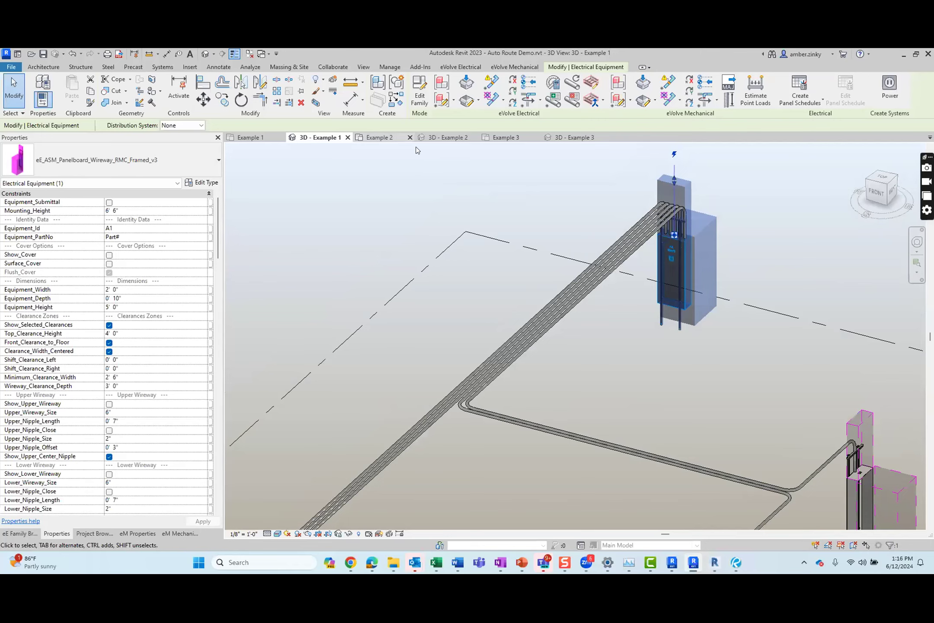
# Switch to the Example 2 floor plan and clear the panelboard selection
pyautogui.click(402, 138)
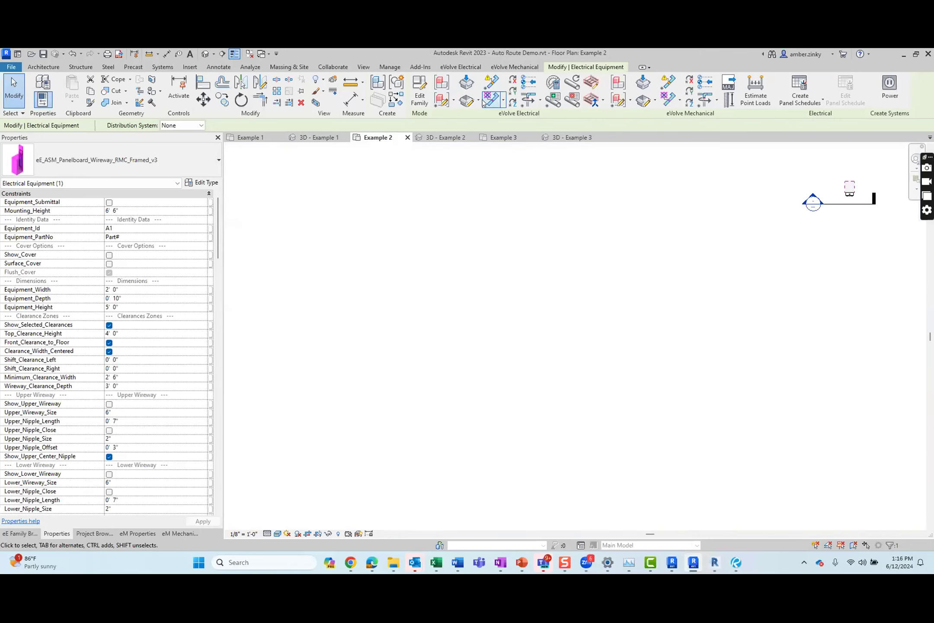
pyautogui.scroll(-5, 438, 234)
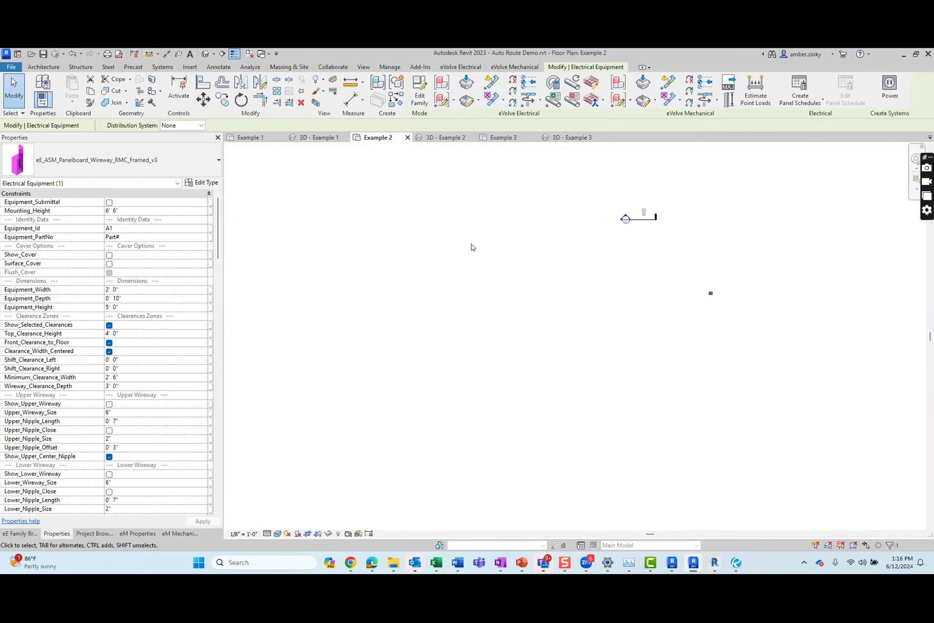
pyautogui.press('Escape')
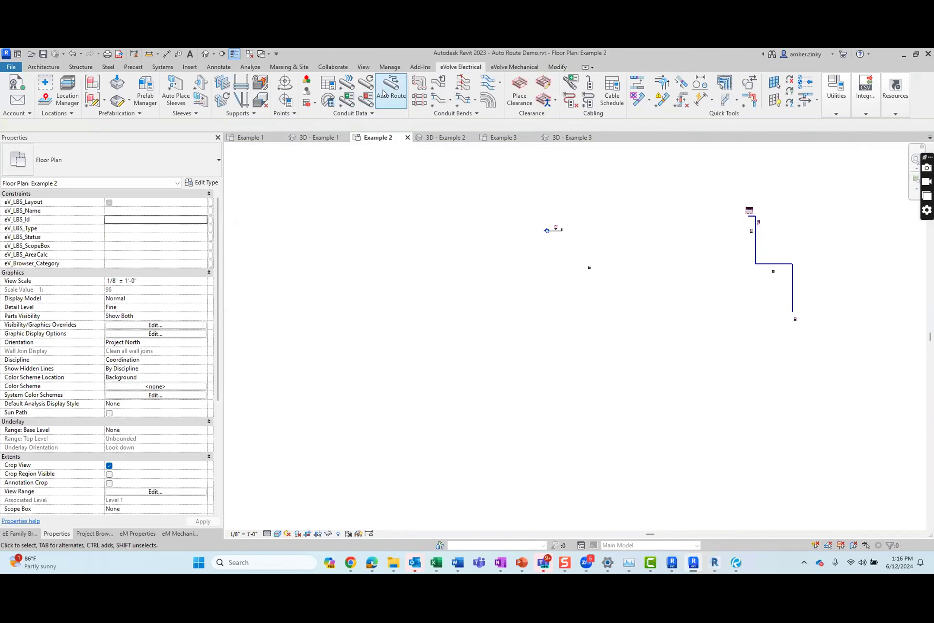
# Review the project Auto Route settings and the element categories in its start and finish element filter, leaving them as they are
pyautogui.click(349, 113)
pyautogui.click(344, 126)
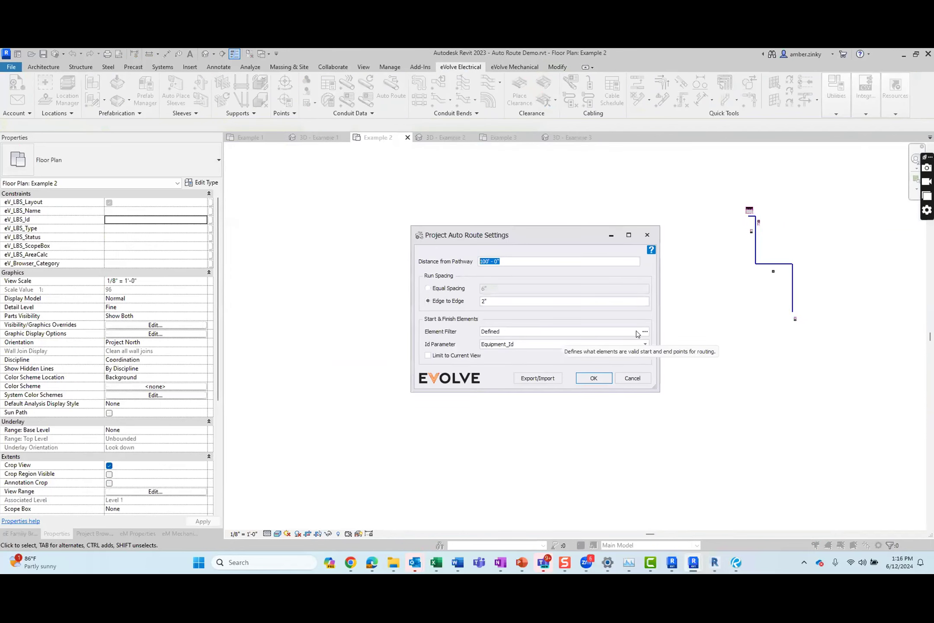
pyautogui.click(643, 331)
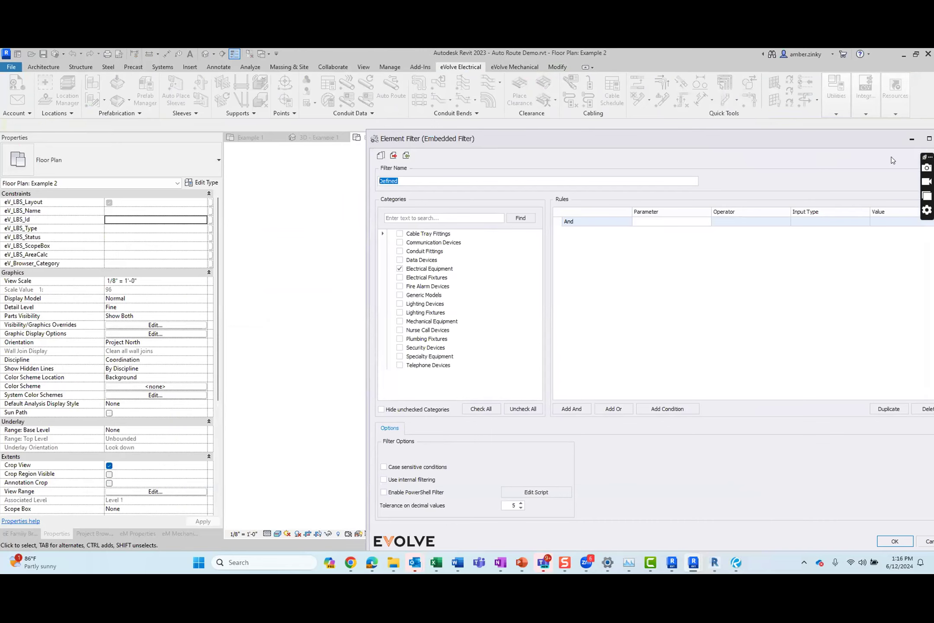
pyautogui.press('Return')
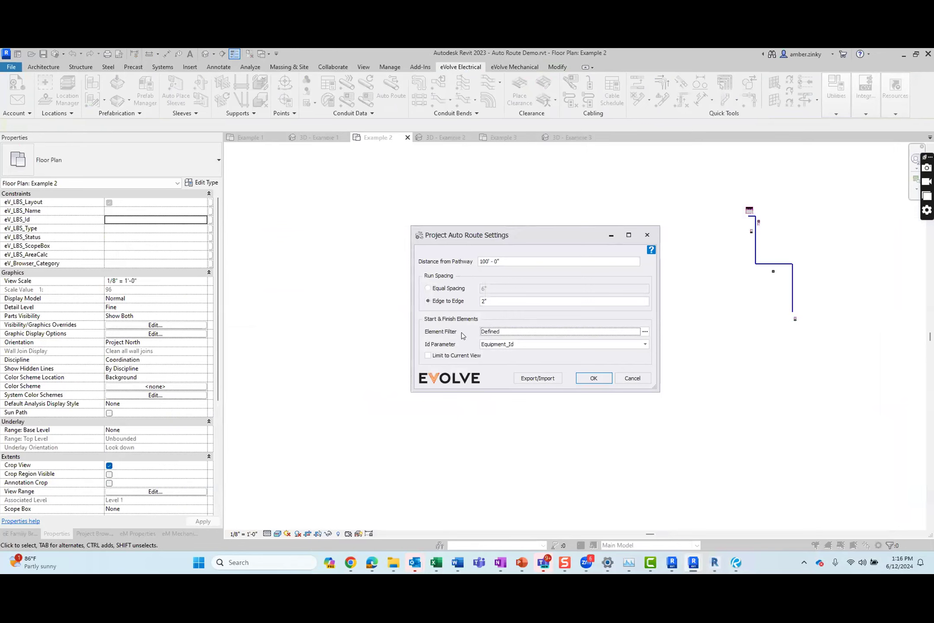
pyautogui.click(648, 234)
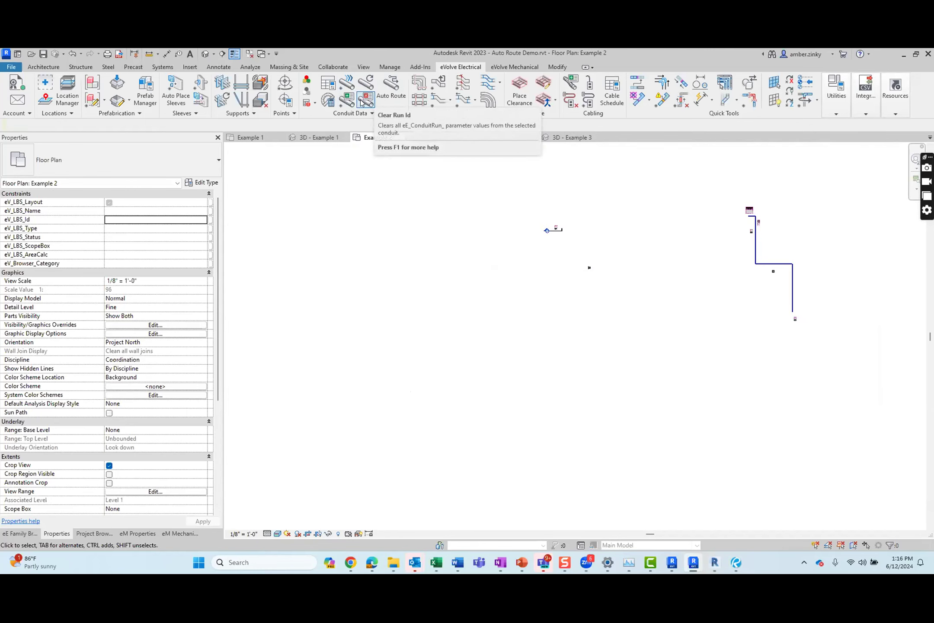
# Open the conduit run schedule without loading all runs, and review the conduit standard and conduit size options for run 1
pyautogui.click(330, 89)
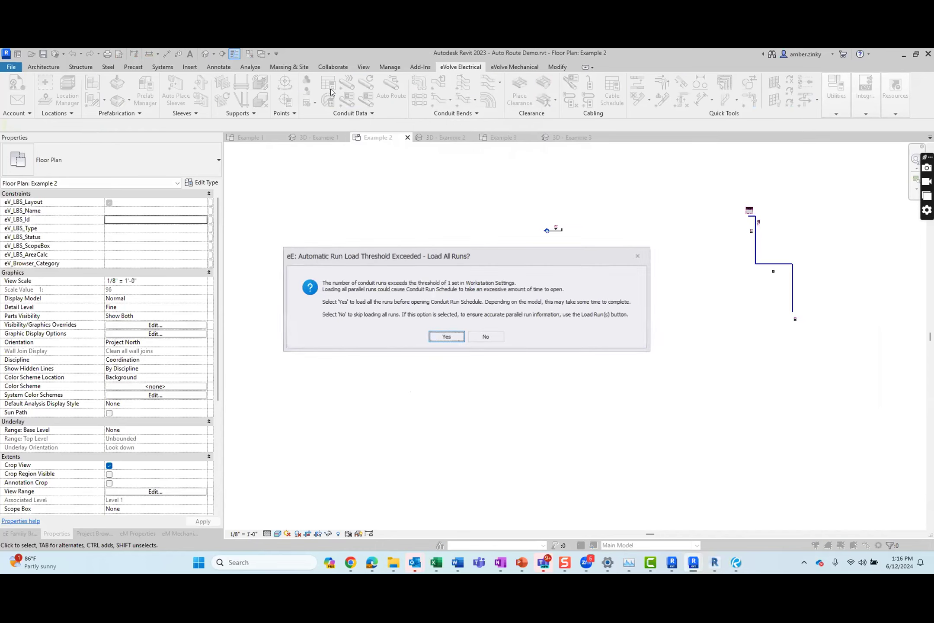
pyautogui.click(493, 340)
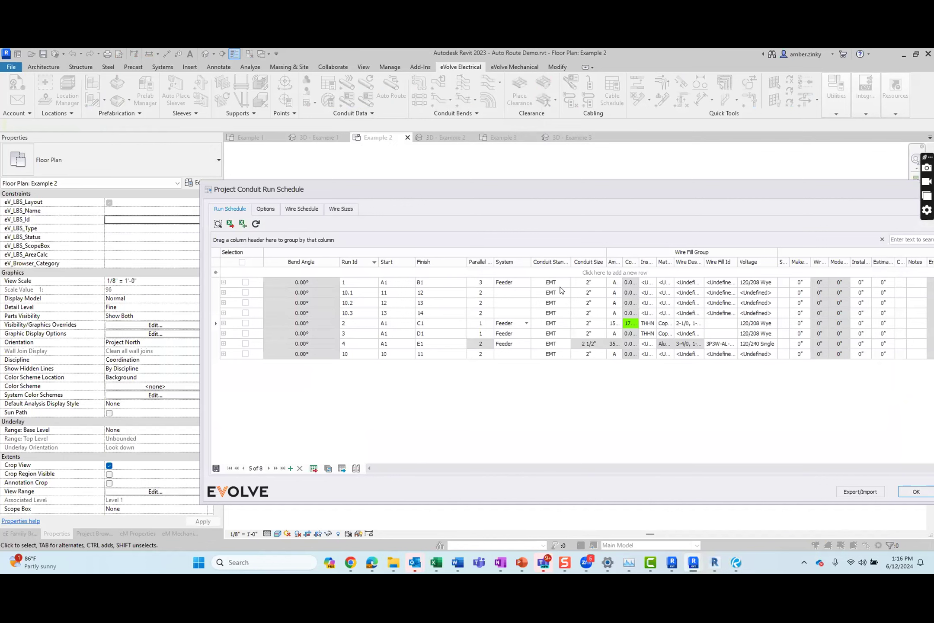
pyautogui.click(561, 287)
pyautogui.click(562, 286)
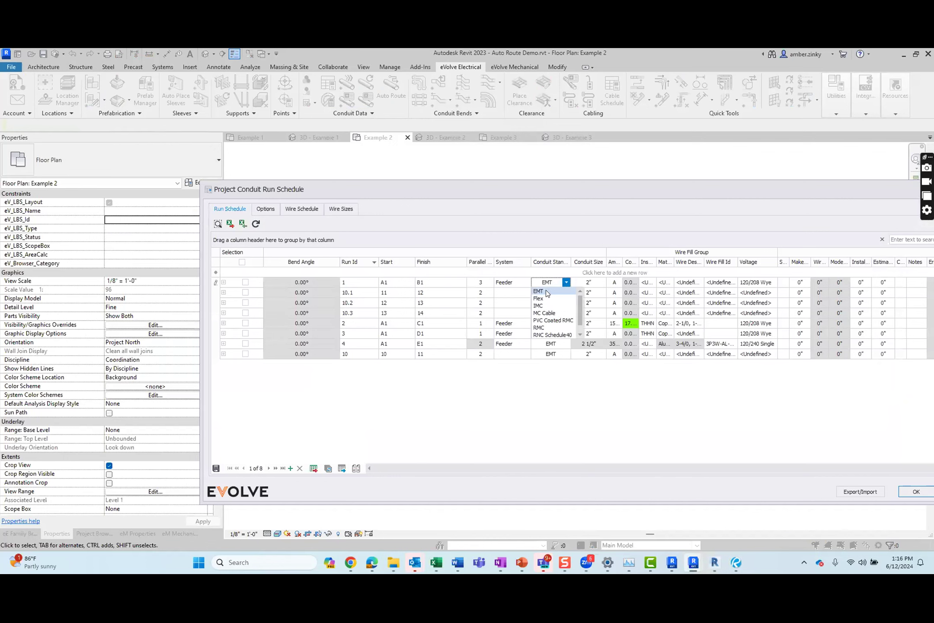
pyautogui.click(562, 198)
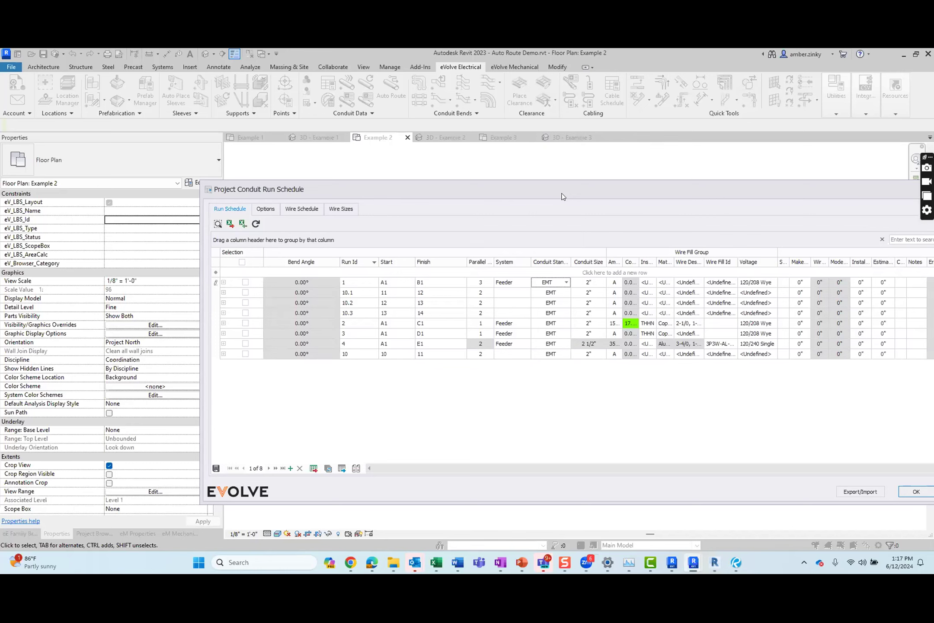
pyautogui.click(596, 285)
pyautogui.click(587, 284)
pyautogui.click(587, 284)
pyautogui.moveTo(531, 185); pyautogui.dragTo(135, 163)
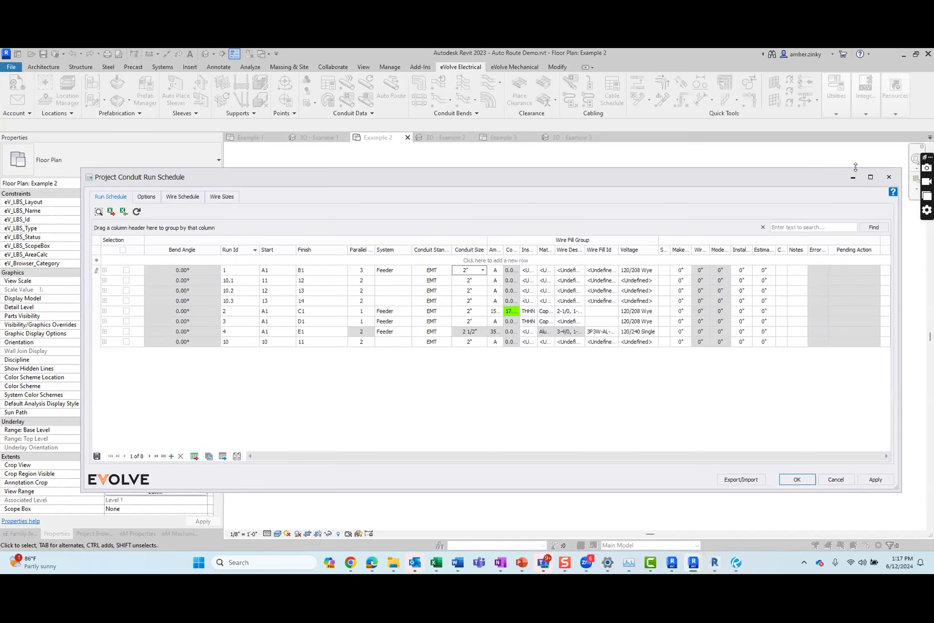
pyautogui.click(889, 178)
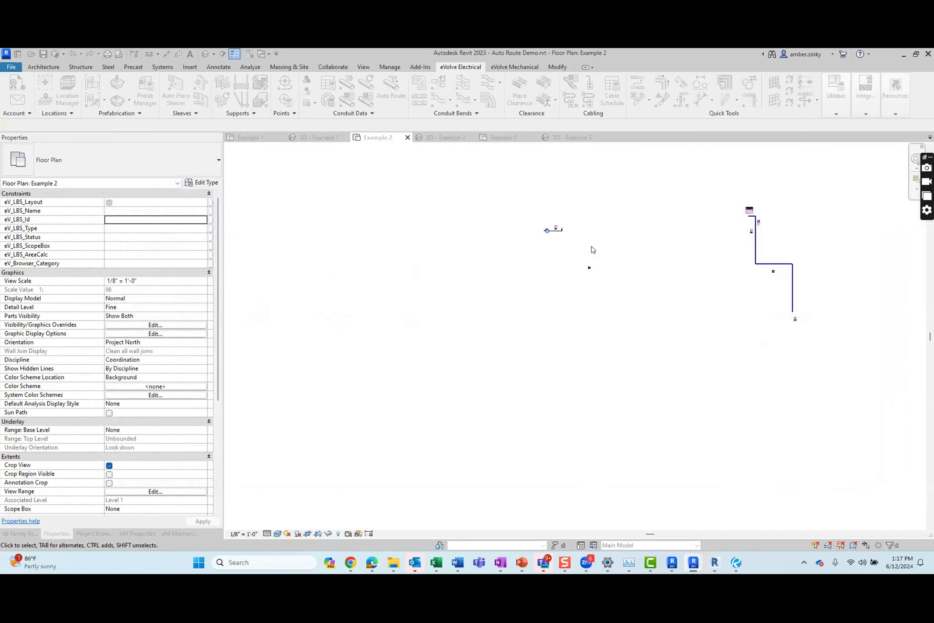
# Select the pull box in the Example 2 plan to check its properties, and show the electrical family browser
pyautogui.scroll(5, 541, 281)
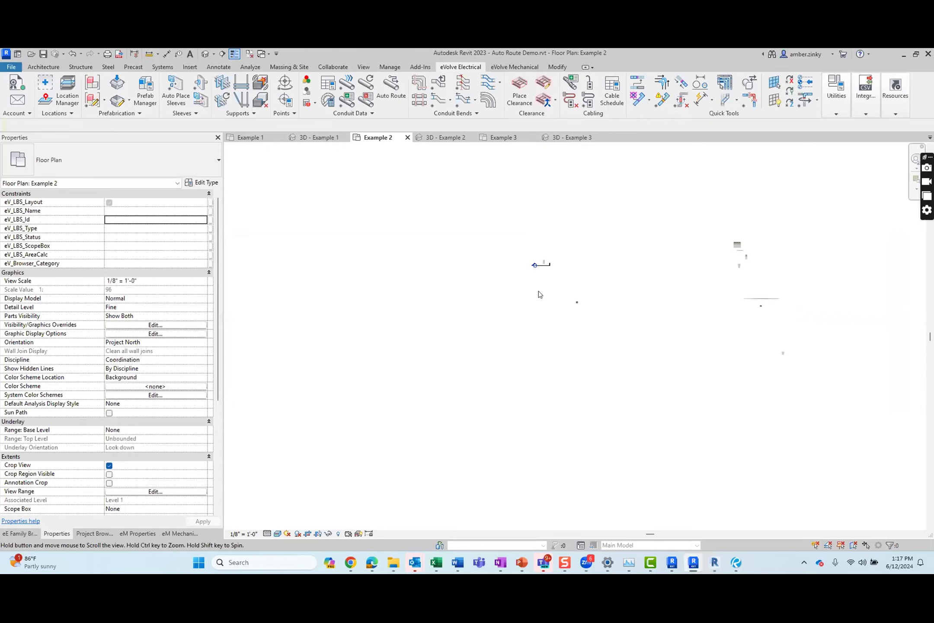
pyautogui.moveTo(585, 317); pyautogui.dragTo(560, 342, button='middle')
pyautogui.scroll(1, 559, 342)
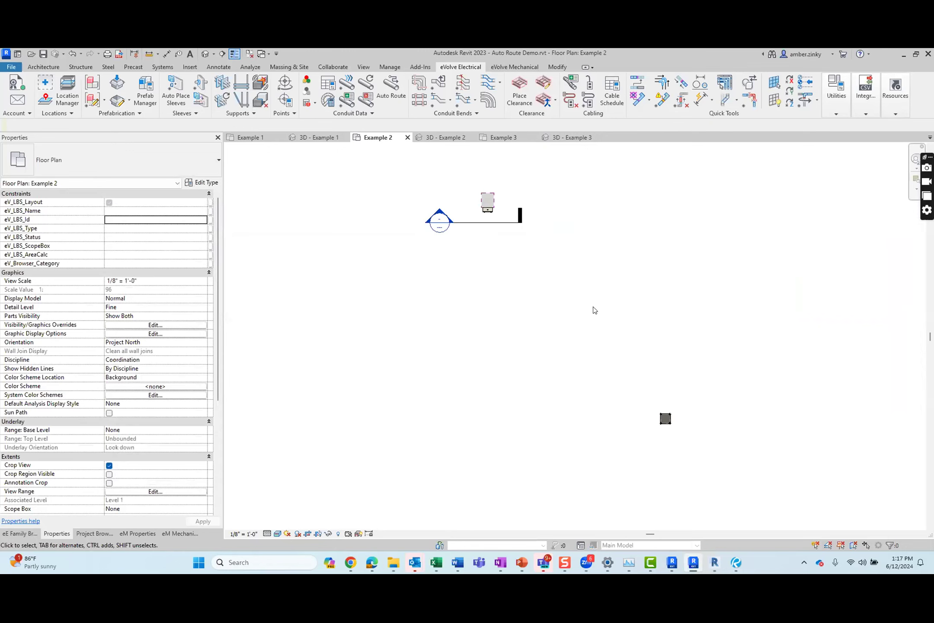
pyautogui.click(664, 419)
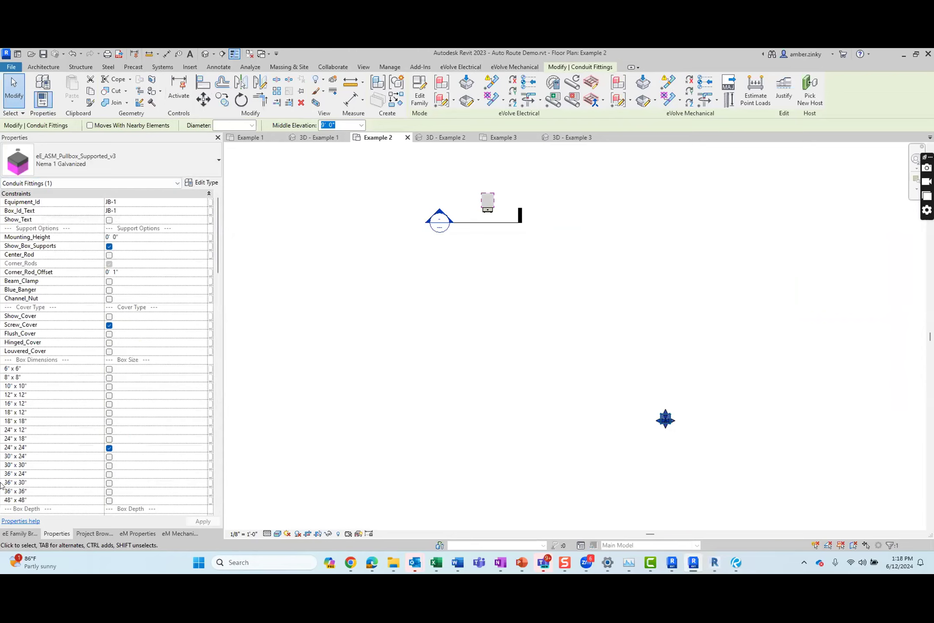
pyautogui.click(17, 534)
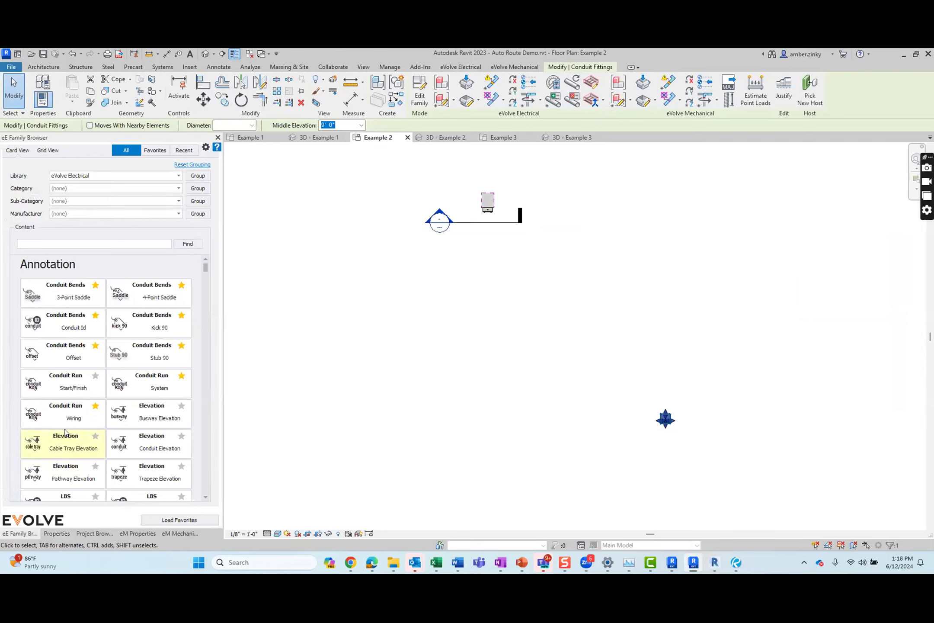
# Open the pull box family for editing and examine its parameters in Family Types
pyautogui.click(426, 91)
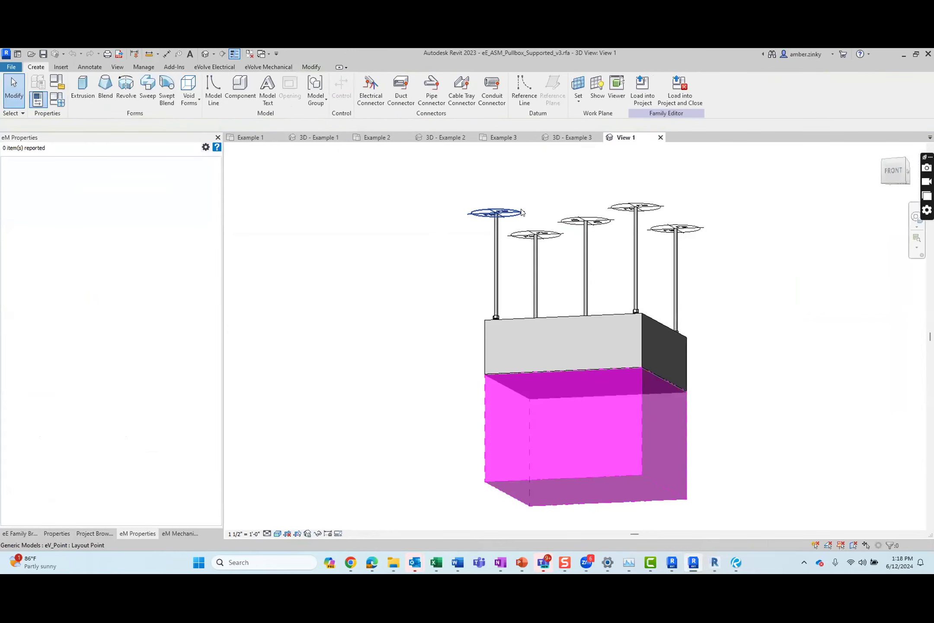
pyautogui.click(50, 105)
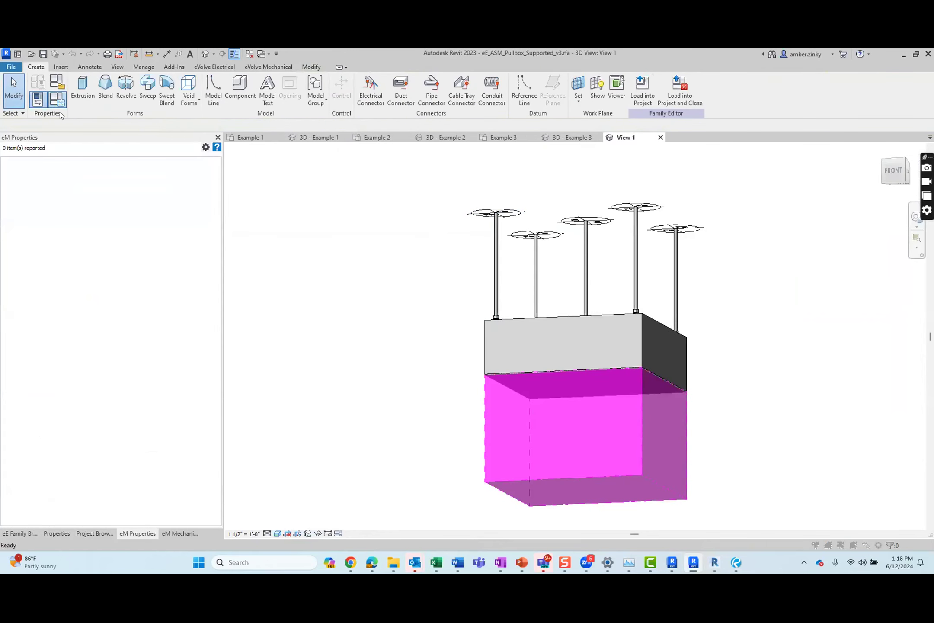
pyautogui.scroll(-15, 385, 335)
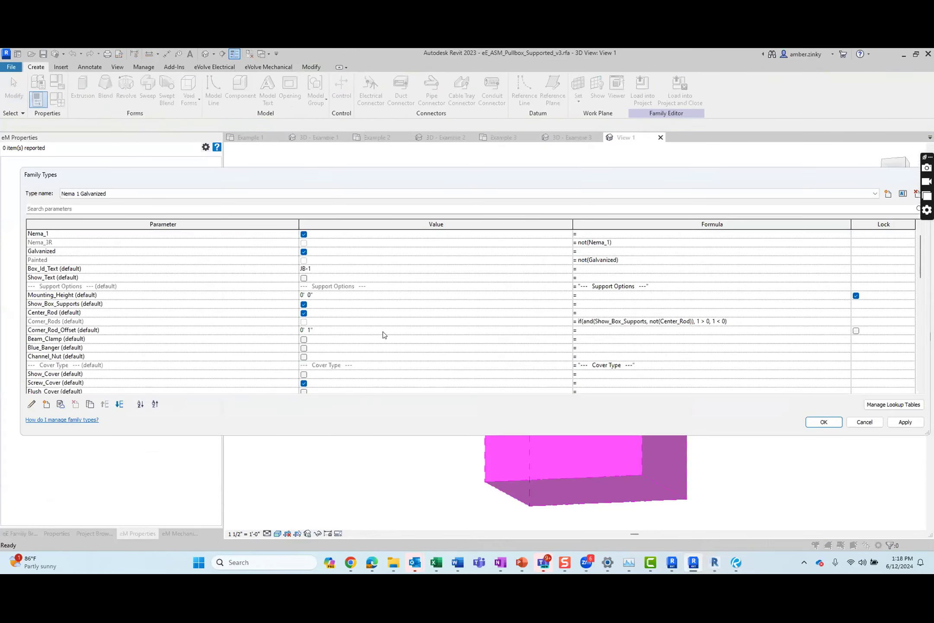
pyautogui.scroll(-5, 393, 334)
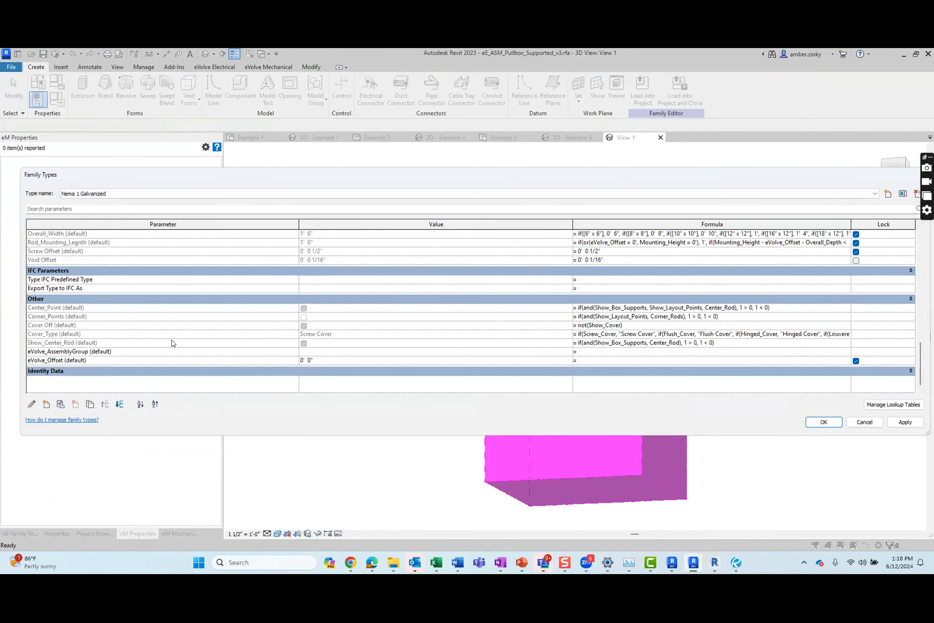
pyautogui.scroll(8, 171, 343)
pyautogui.scroll(10, 172, 343)
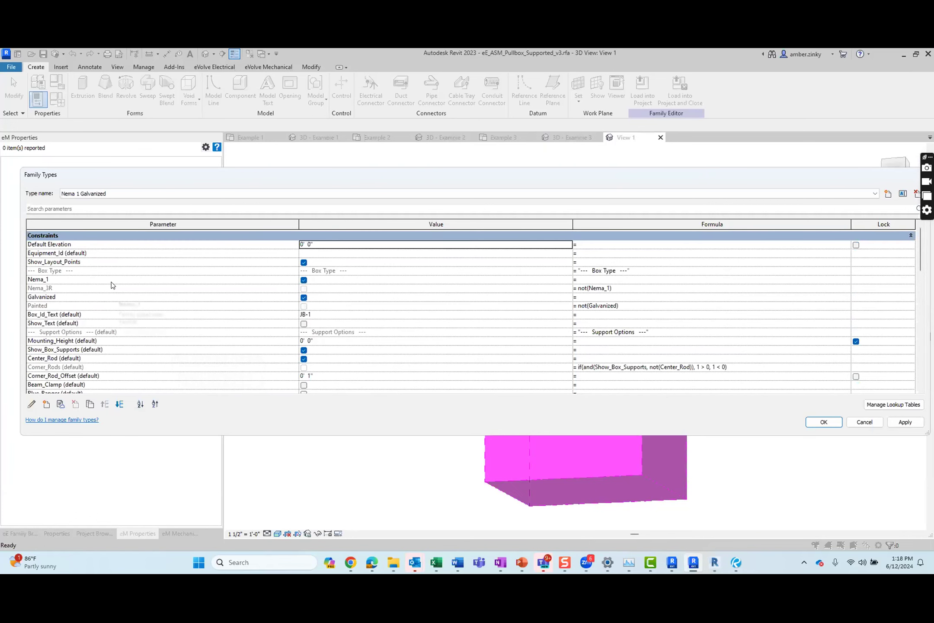
pyautogui.scroll(-3, 111, 286)
pyautogui.scroll(-10, 111, 286)
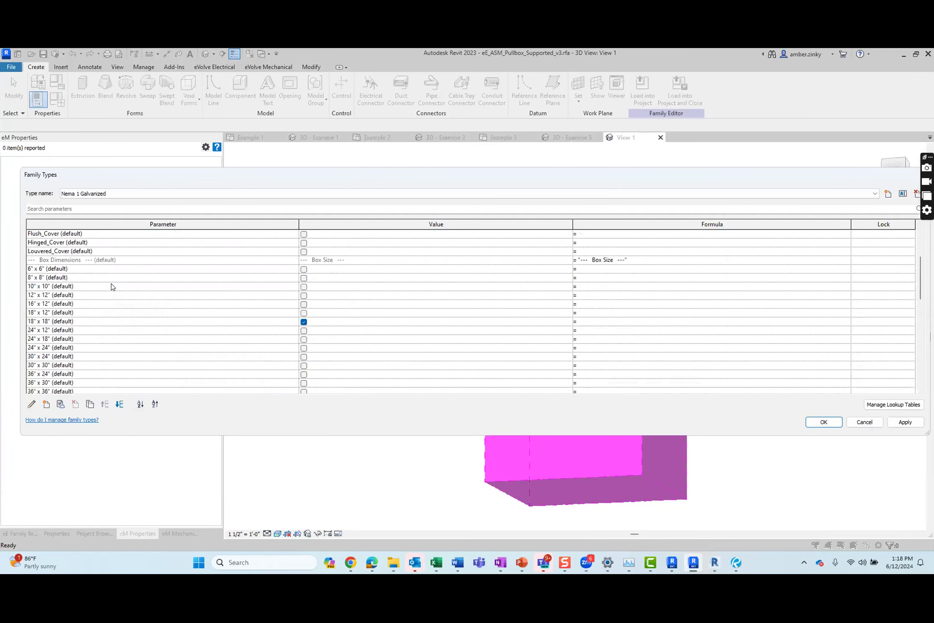
pyautogui.scroll(-4, 111, 286)
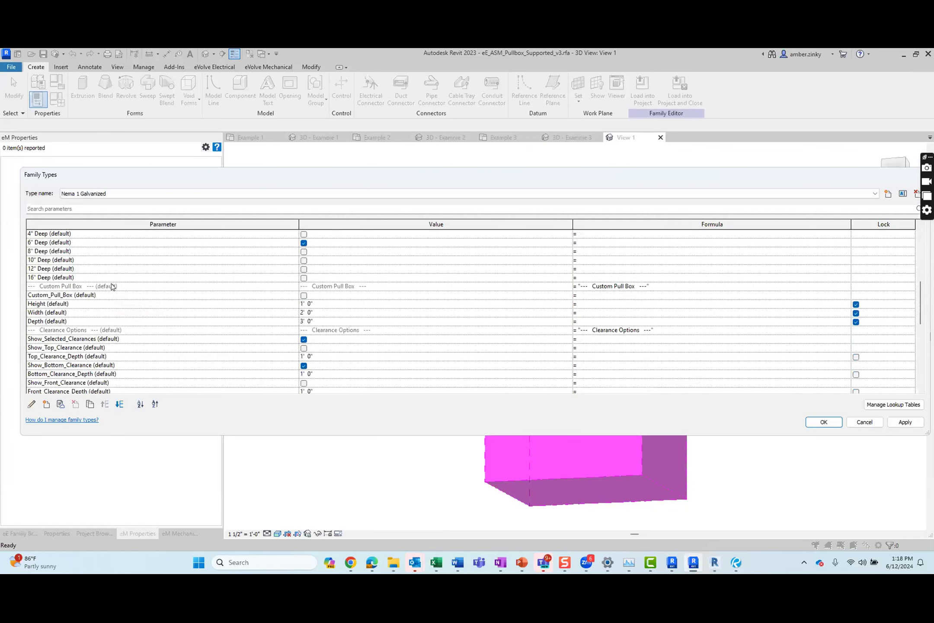
# Try out adding the shared parameter Equipment_Id from the Equipment group to the pull box family, and close the family without keeping it
pyautogui.click(46, 404)
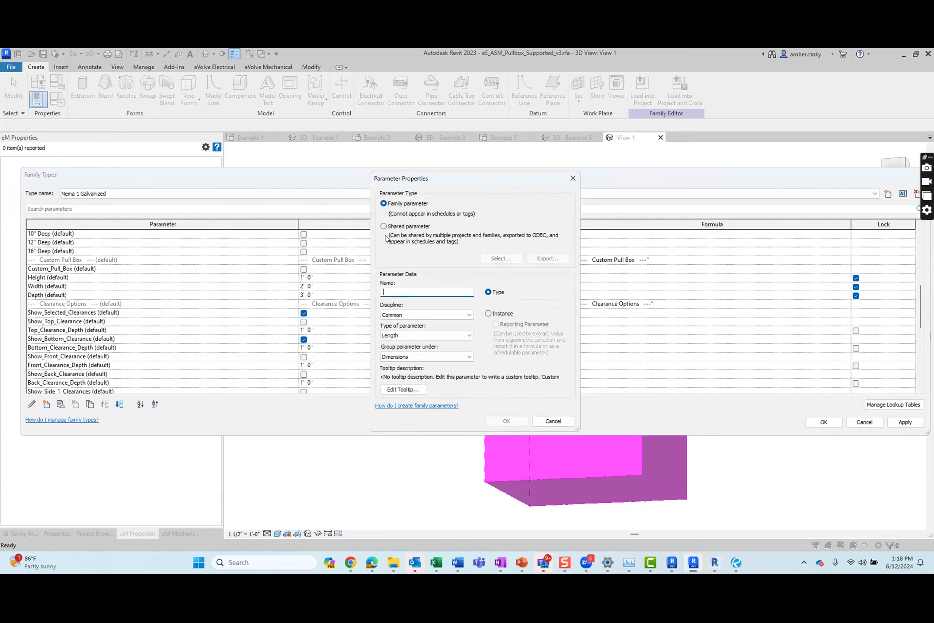
pyautogui.click(391, 230)
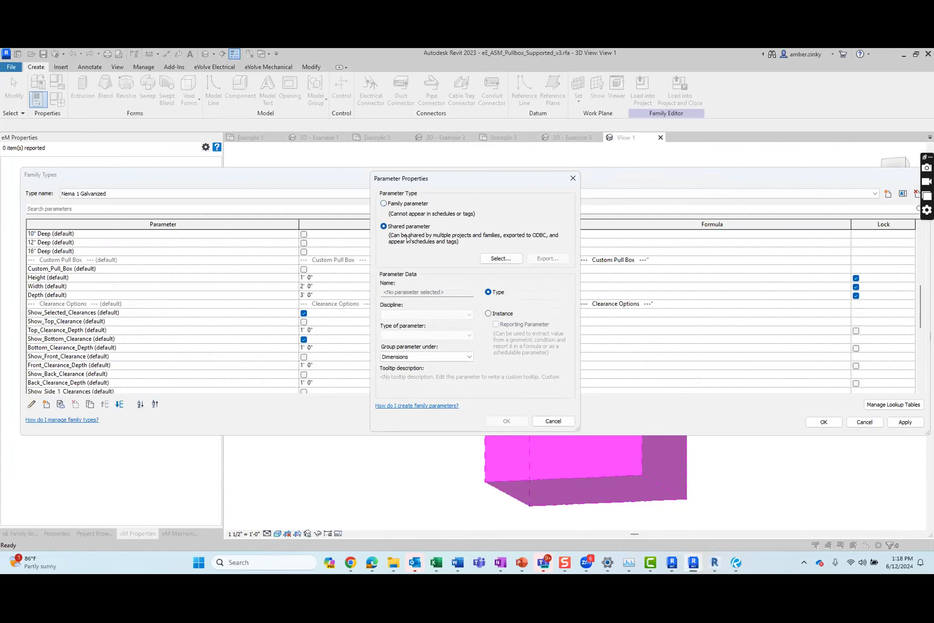
pyautogui.click(492, 259)
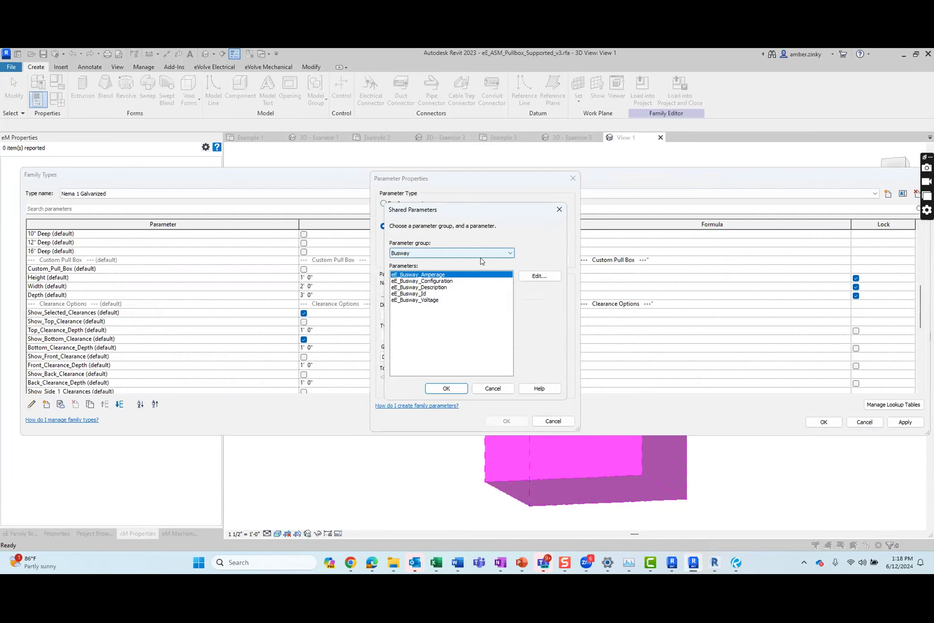
pyautogui.click(430, 251)
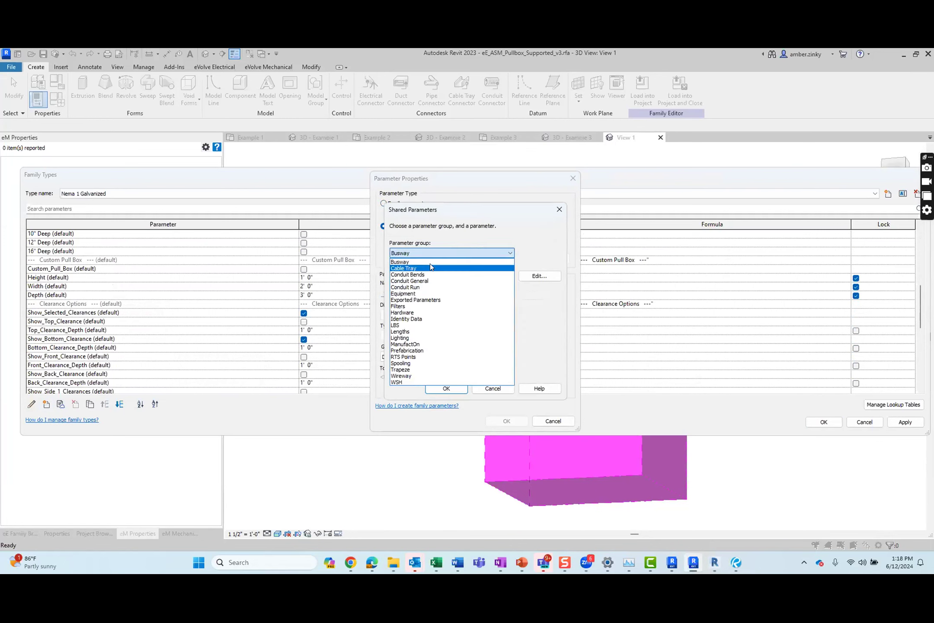
pyautogui.click(423, 297)
pyautogui.click(425, 288)
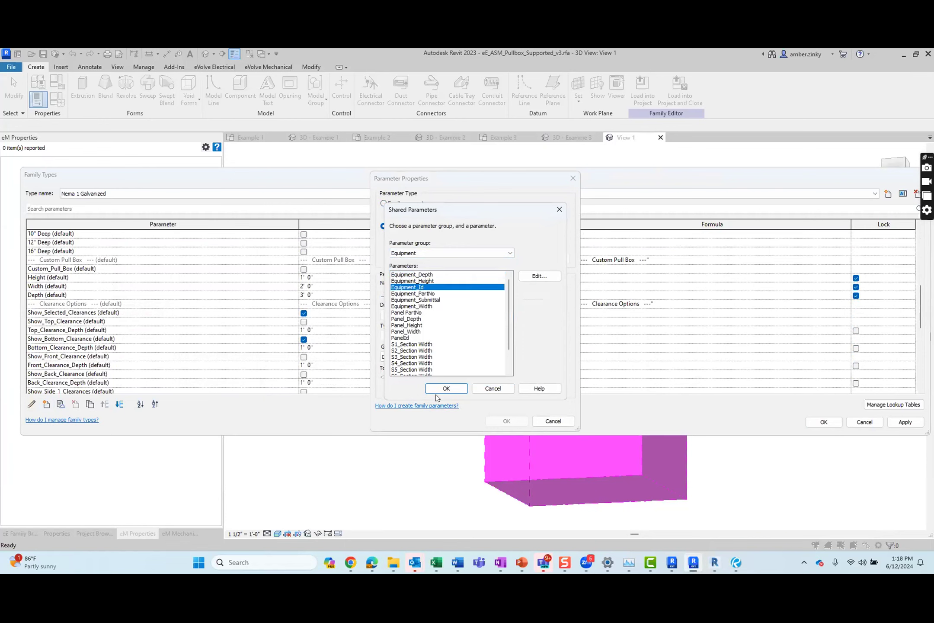
pyautogui.click(559, 209)
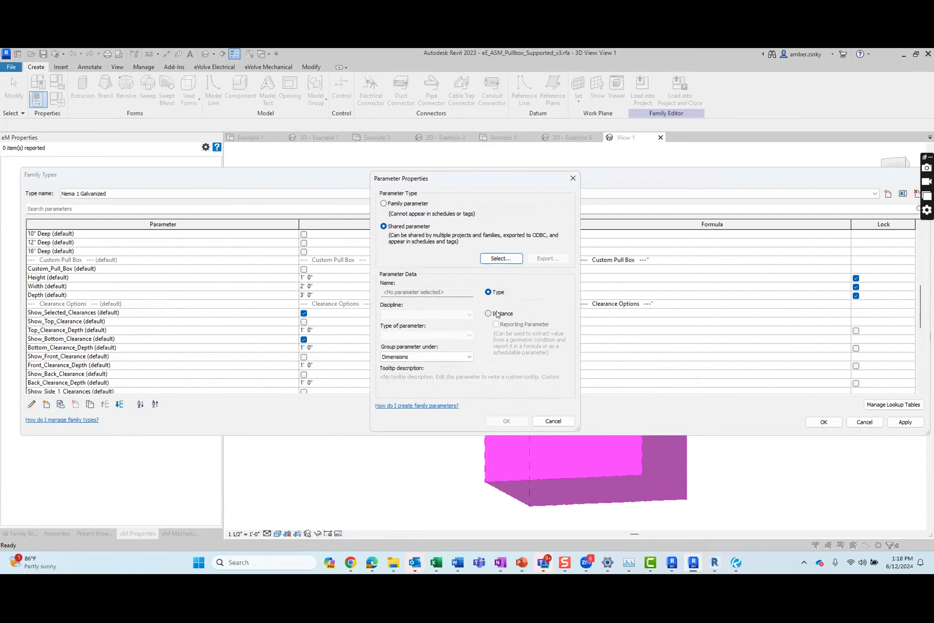
pyautogui.click(577, 184)
pyautogui.moveTo(671, 175); pyautogui.dragTo(613, 189)
pyautogui.click(862, 187)
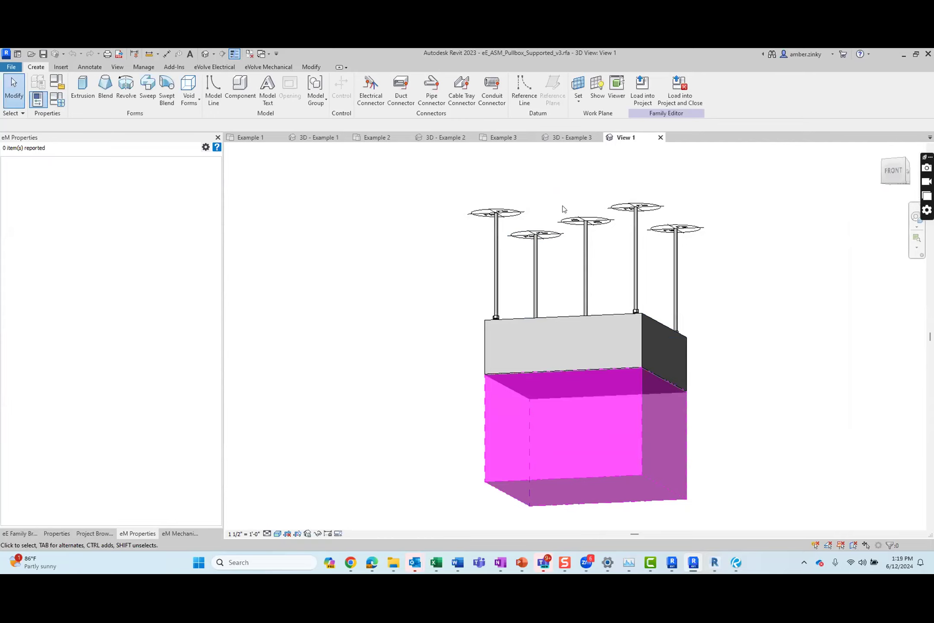
pyautogui.click(660, 137)
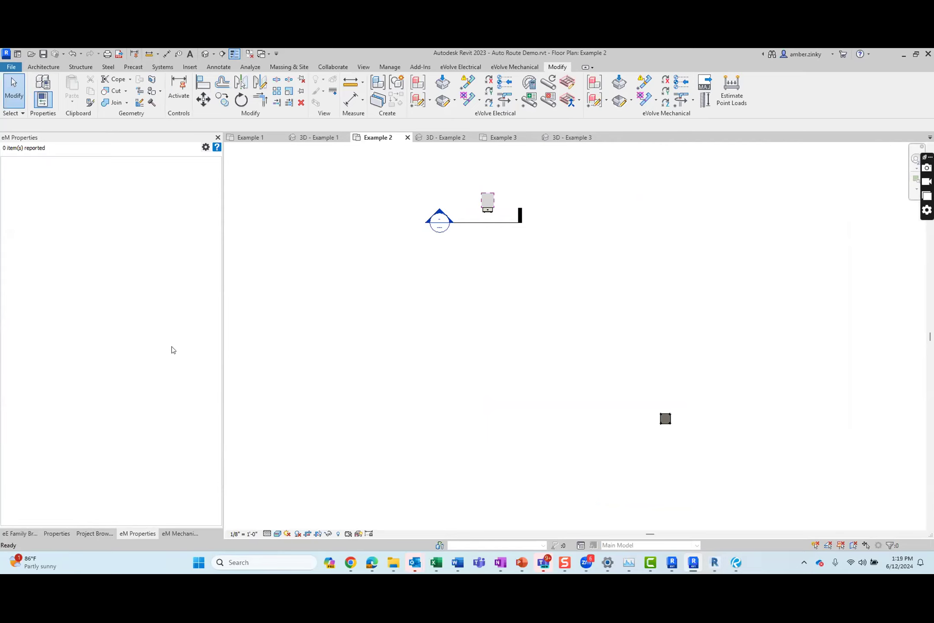
# Reselect the pull box in the Example 2 plan and show its Equipment_Id property
pyautogui.moveTo(596, 332); pyautogui.dragTo(569, 379, button='middle')
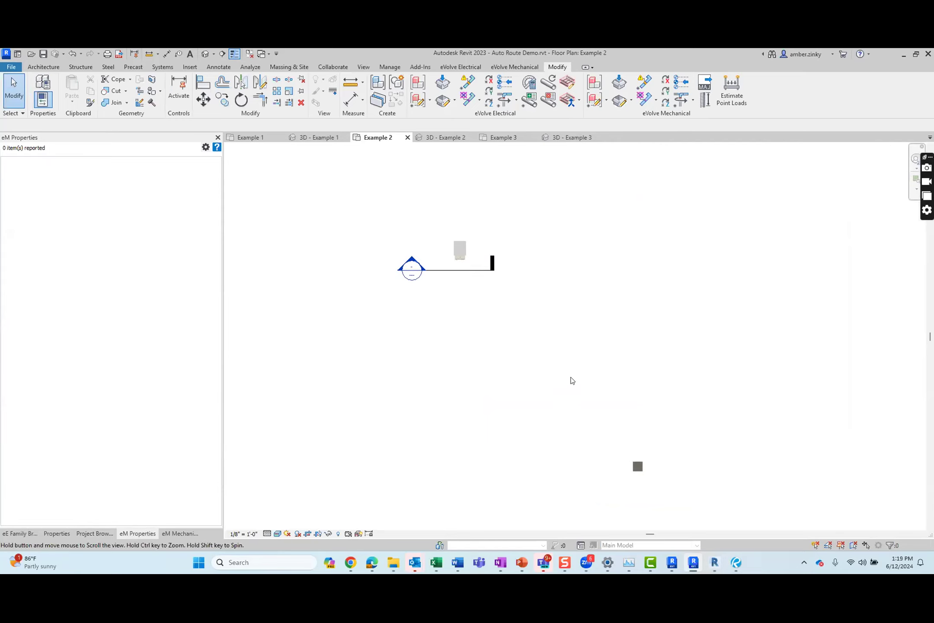
pyautogui.click(636, 466)
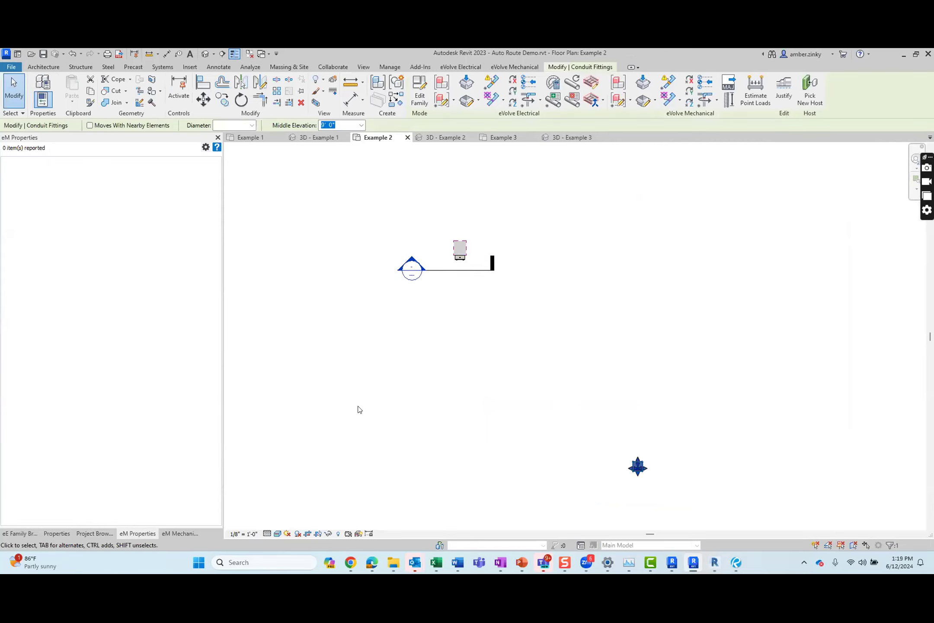
pyautogui.click(57, 533)
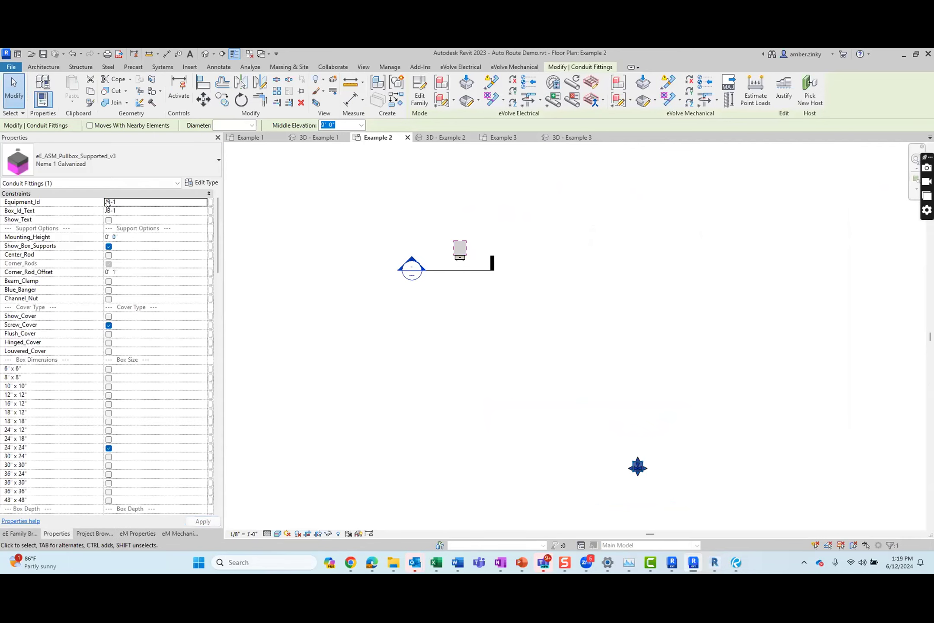
# Open the project Auto Route settings, review the categories in the element filter, and close both dialogs without changes
pyautogui.click(432, 332)
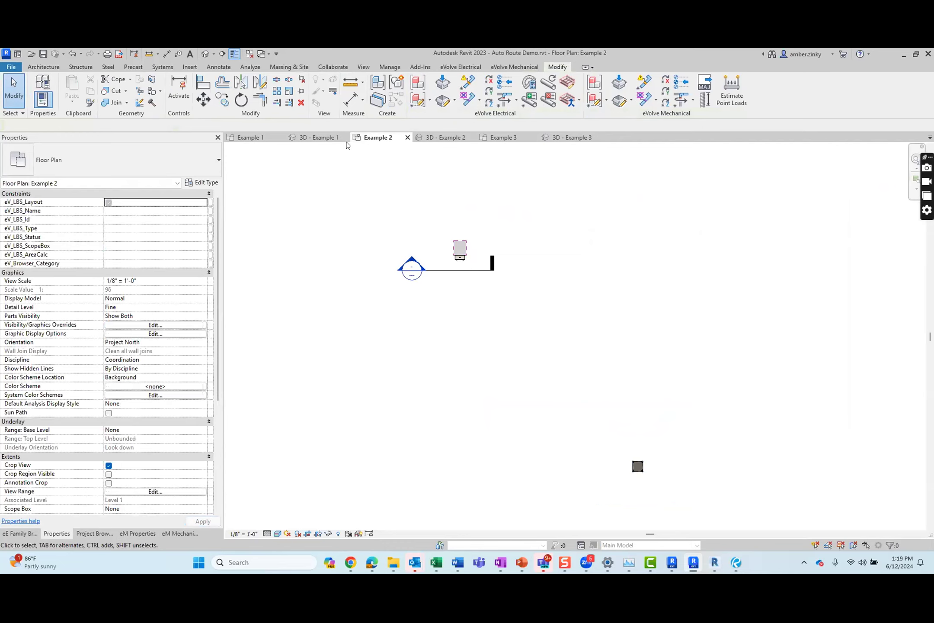
pyautogui.moveTo(427, 156); pyautogui.dragTo(432, 187, button='middle')
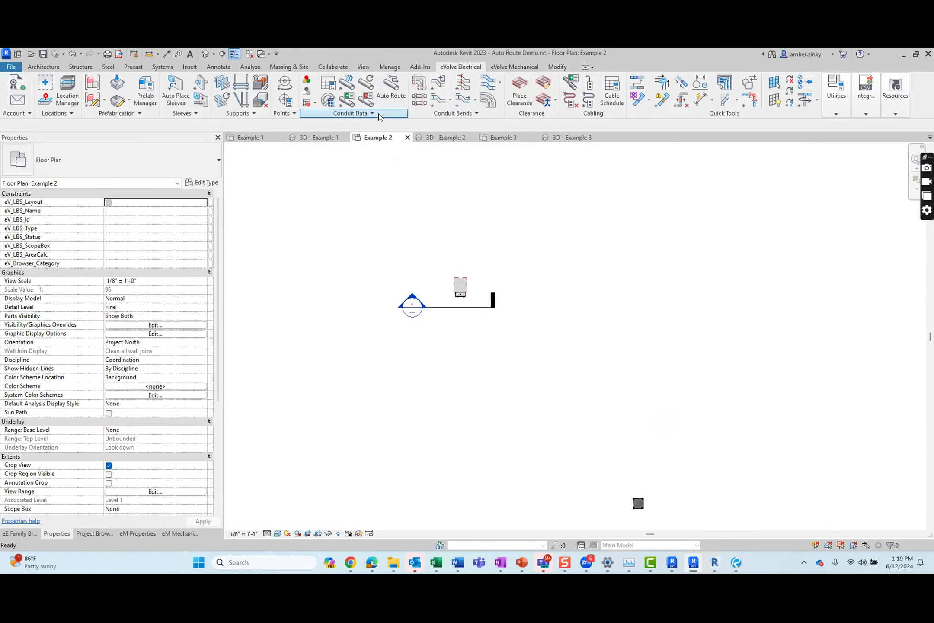
pyautogui.click(380, 115)
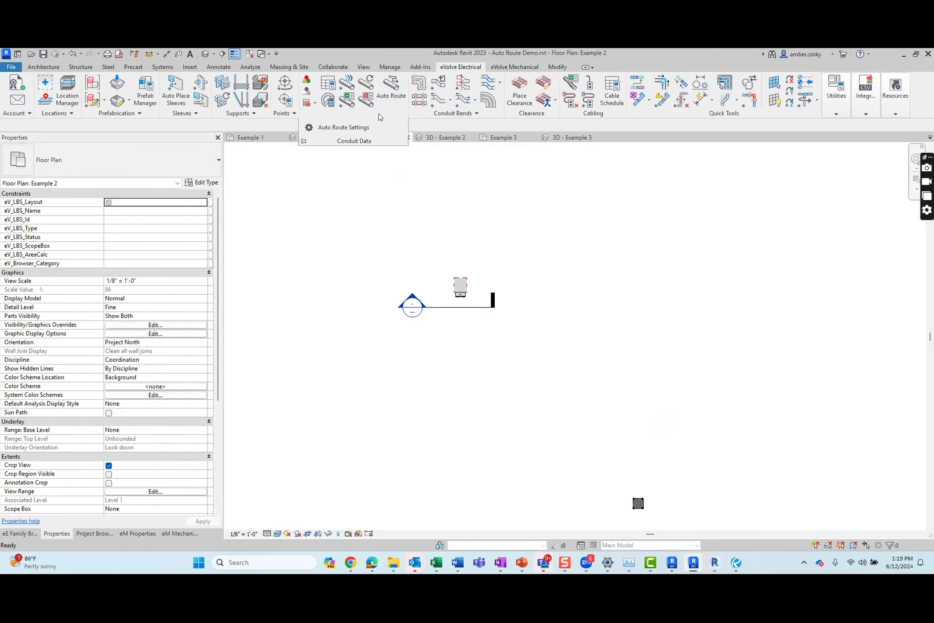
pyautogui.click(350, 126)
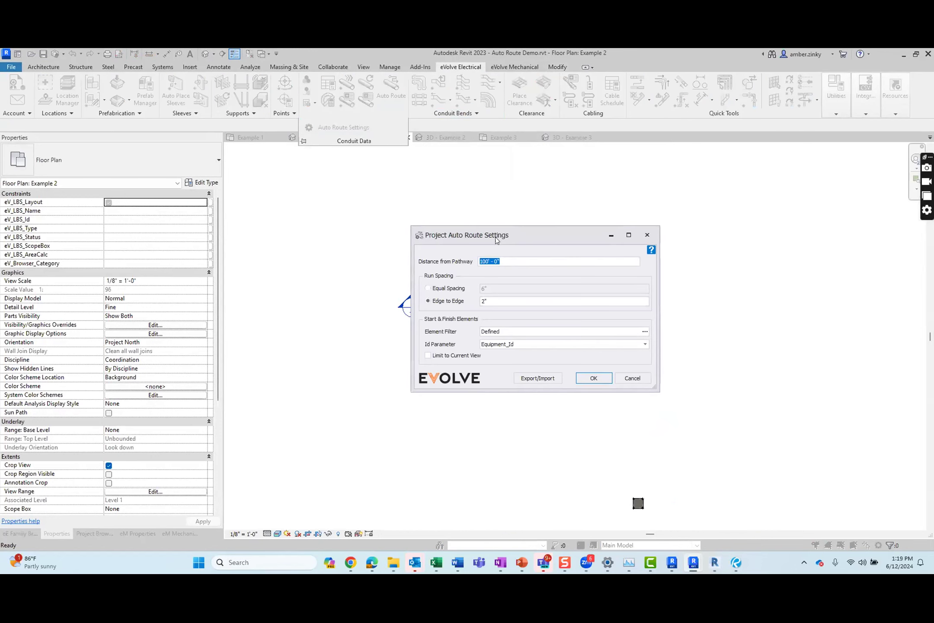
pyautogui.moveTo(494, 239); pyautogui.dragTo(203, 229)
pyautogui.click(355, 320)
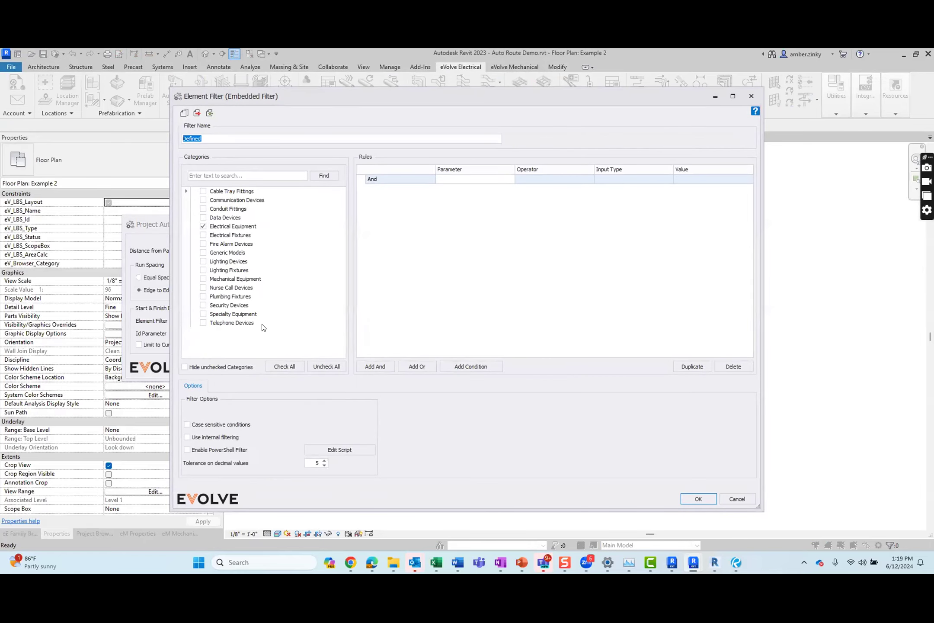
pyautogui.click(752, 95)
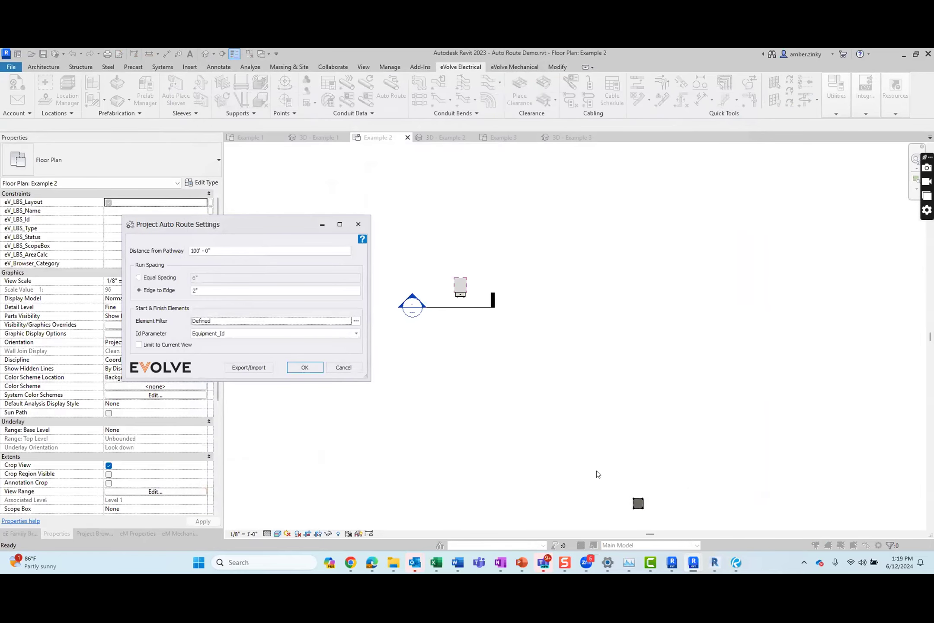
pyautogui.click(356, 225)
# Check the pull box's category and include all categories in the Auto Route element filter, accepting the settings
pyautogui.click(638, 504)
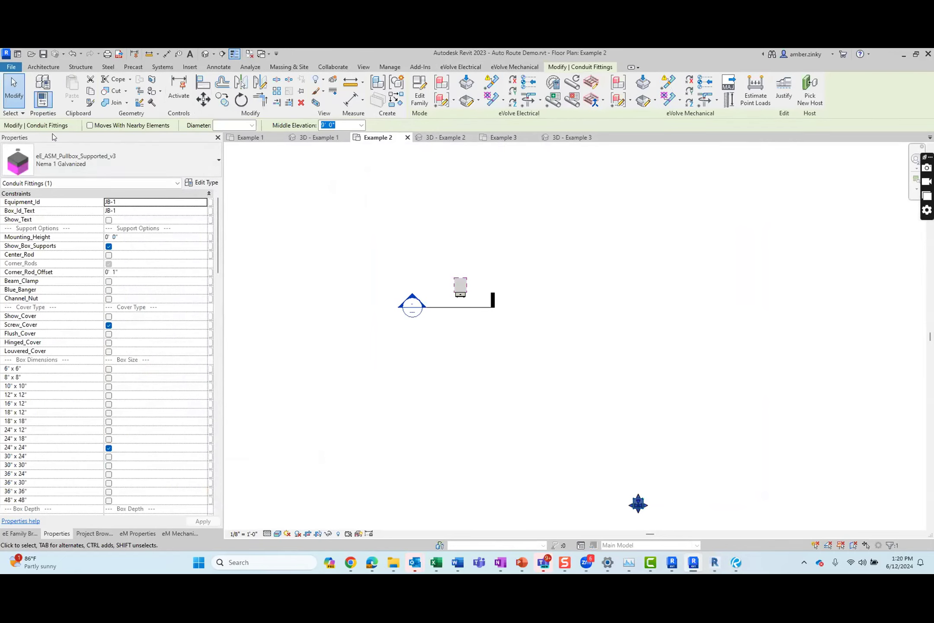
pyautogui.click(323, 235)
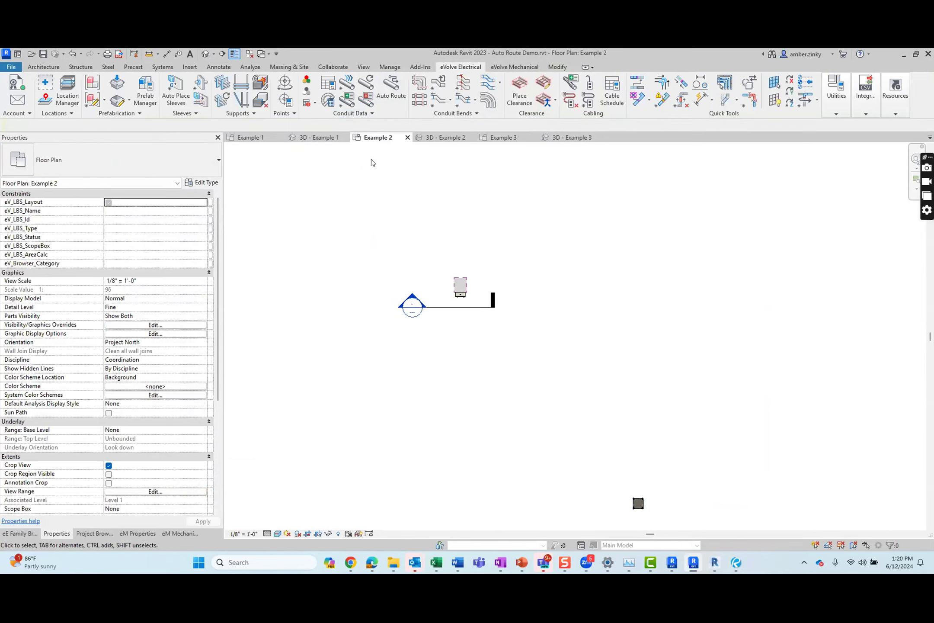
pyautogui.click(353, 113)
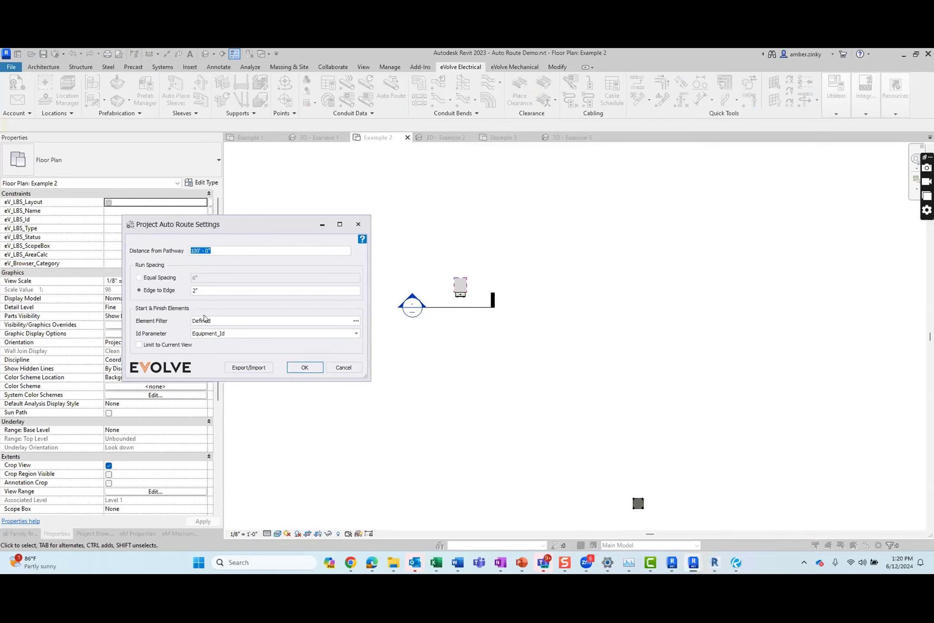
pyautogui.click(356, 320)
pyautogui.click(285, 366)
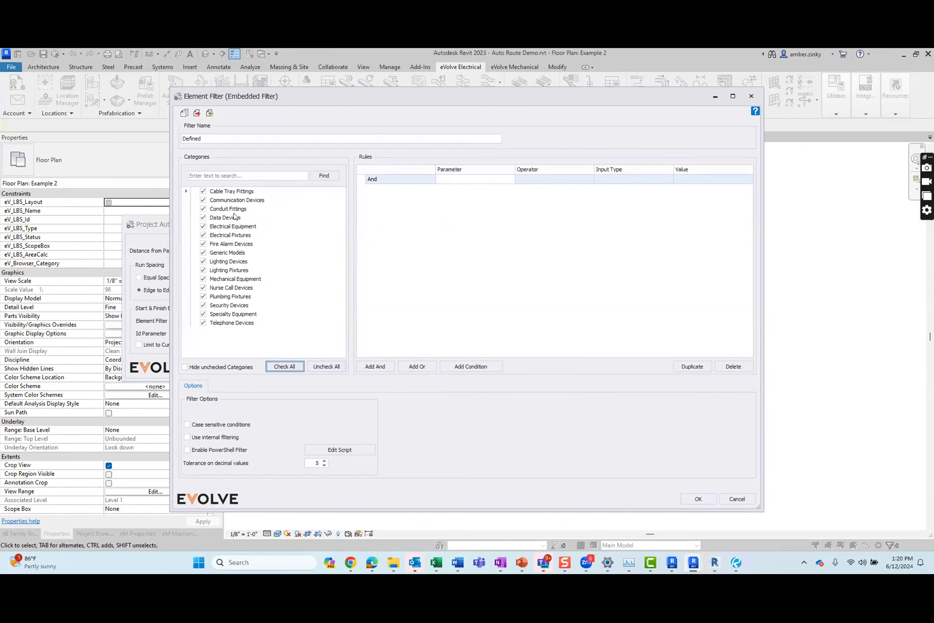
pyautogui.click(698, 499)
pyautogui.click(304, 368)
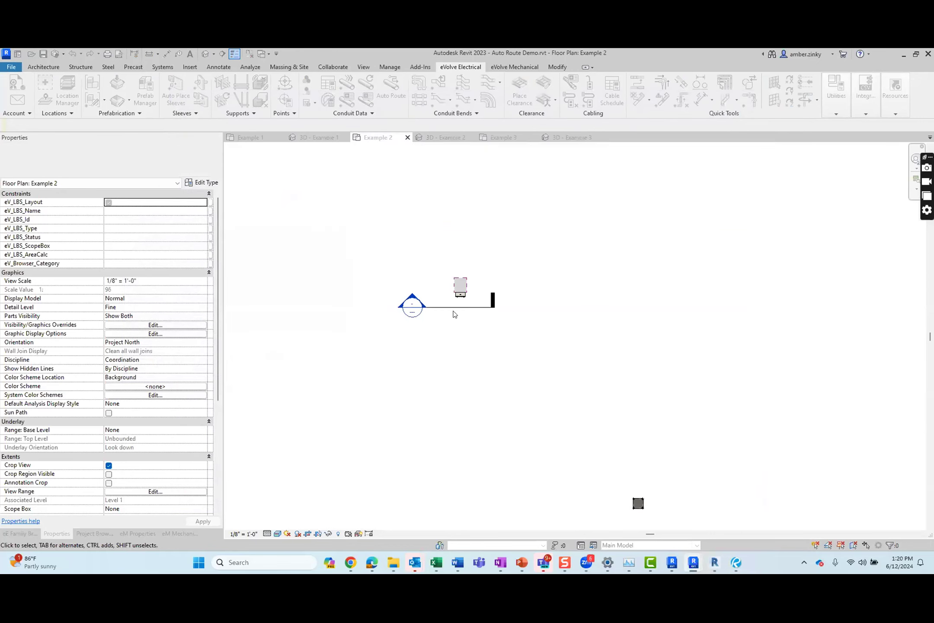
# Check the Equipment_Id of the panelboard and of the pull box in the Example 2 plan
pyautogui.scroll(3, 462, 291)
pyautogui.click(463, 290)
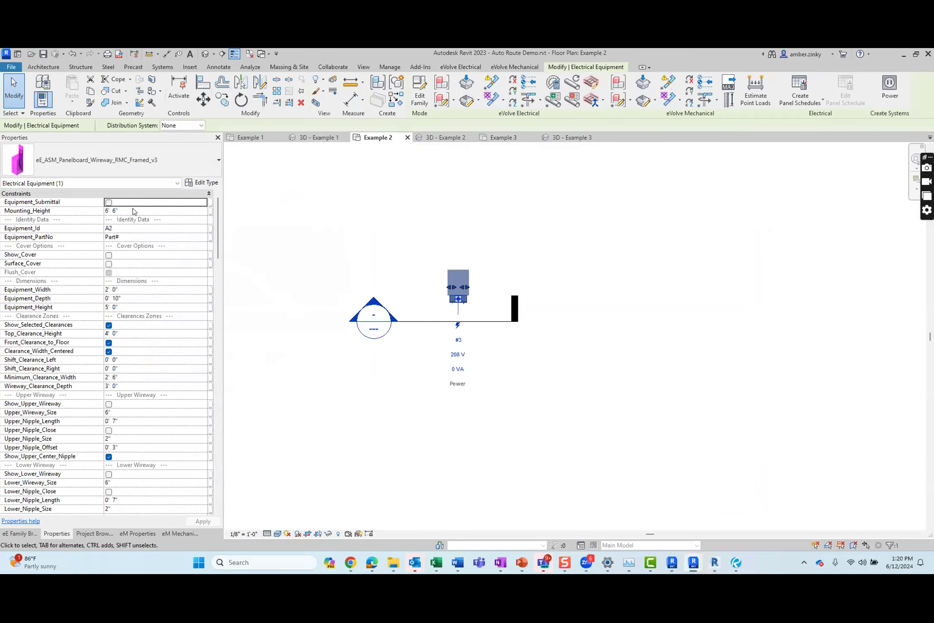
pyautogui.moveTo(635, 379); pyautogui.dragTo(553, 330, button='middle')
pyautogui.scroll(-2, 553, 330)
pyautogui.moveTo(577, 450); pyautogui.dragTo(535, 389, button='middle')
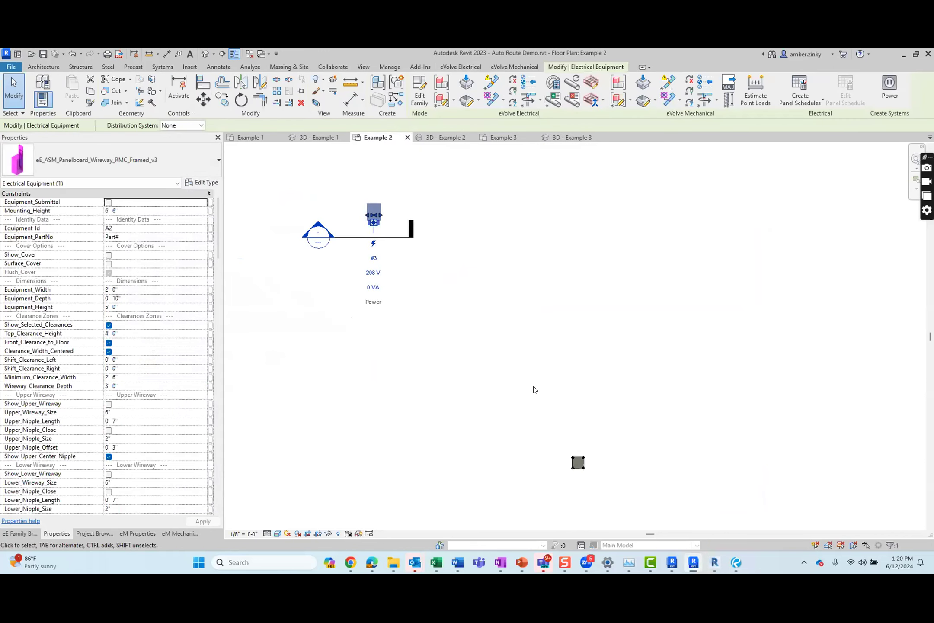
pyautogui.click(578, 462)
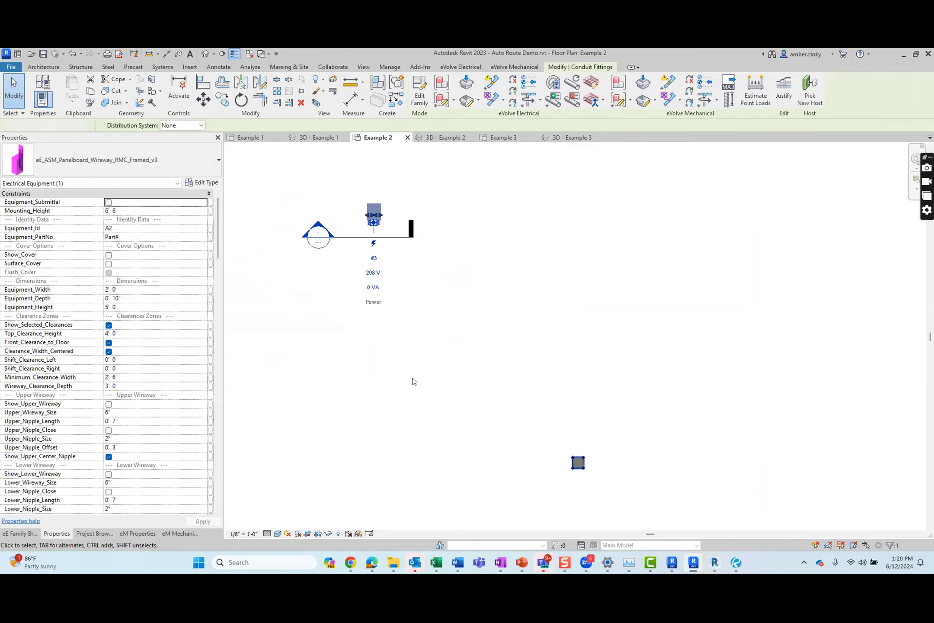
pyautogui.click(128, 202)
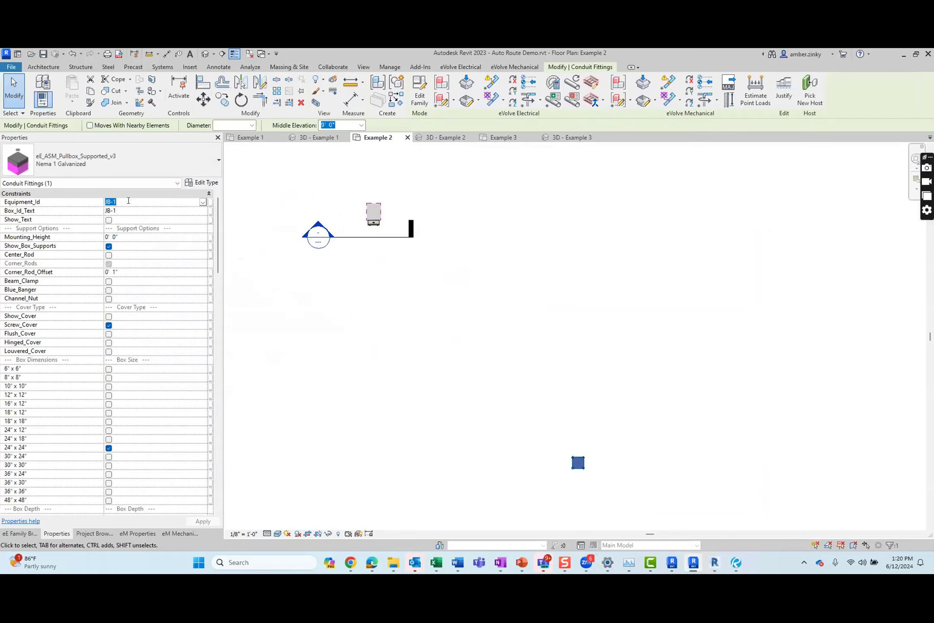
pyautogui.click(371, 285)
# Add run 5 to the project conduit run schedule, starting at A2 and finishing at JB-1
pyautogui.click(328, 82)
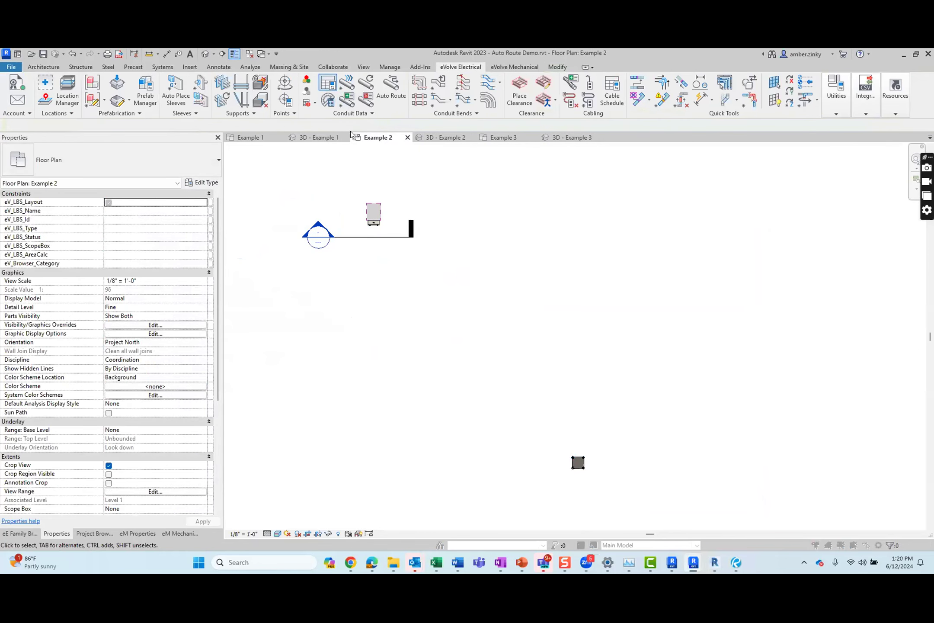
pyautogui.click(459, 337)
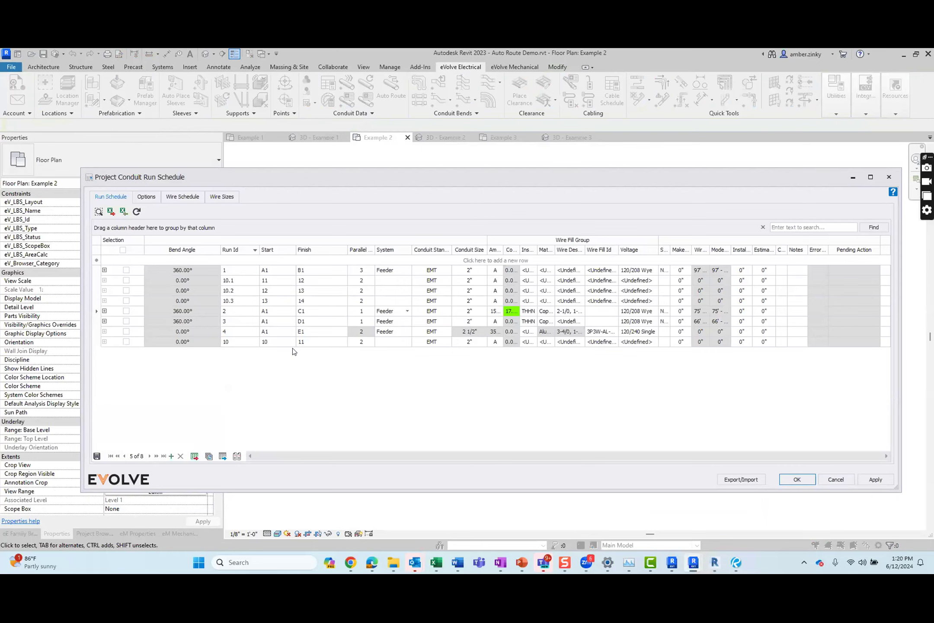
pyautogui.click(279, 259)
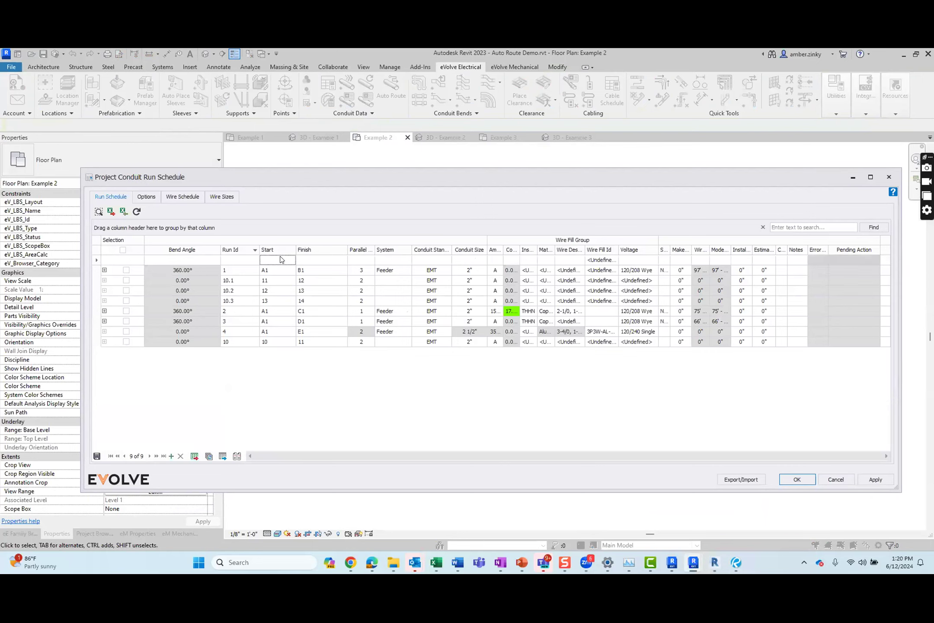
pyautogui.write('A2')
pyautogui.click(322, 260)
pyautogui.click(321, 260)
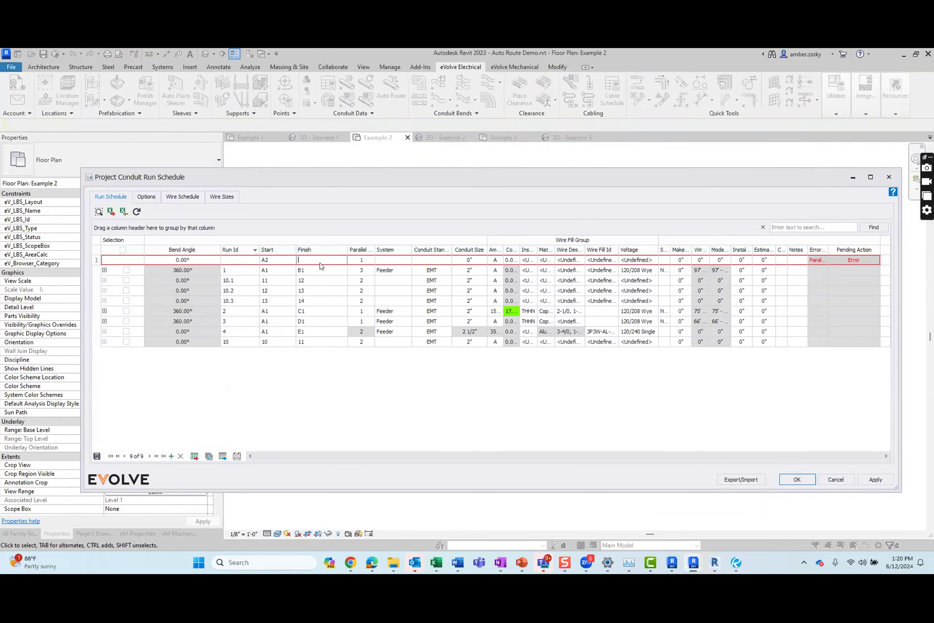
pyautogui.write('JB-1')
pyautogui.click(230, 260)
pyautogui.write('5')
pyautogui.click(390, 395)
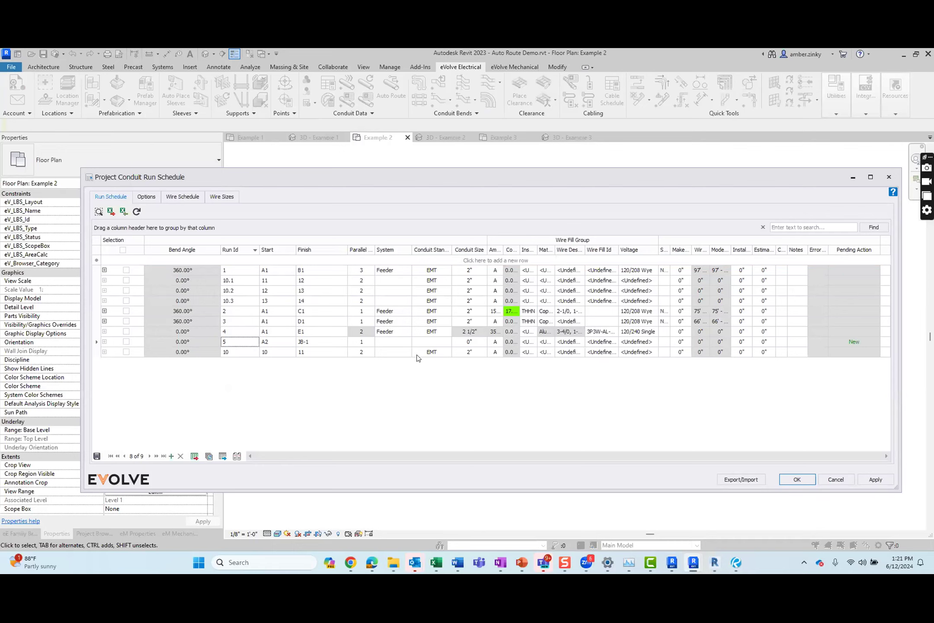
# Set run 5 to EMT conduit, size 2", with 2 parallel runs, expand run 1's modeled runs, and accept the schedule
pyautogui.click(432, 342)
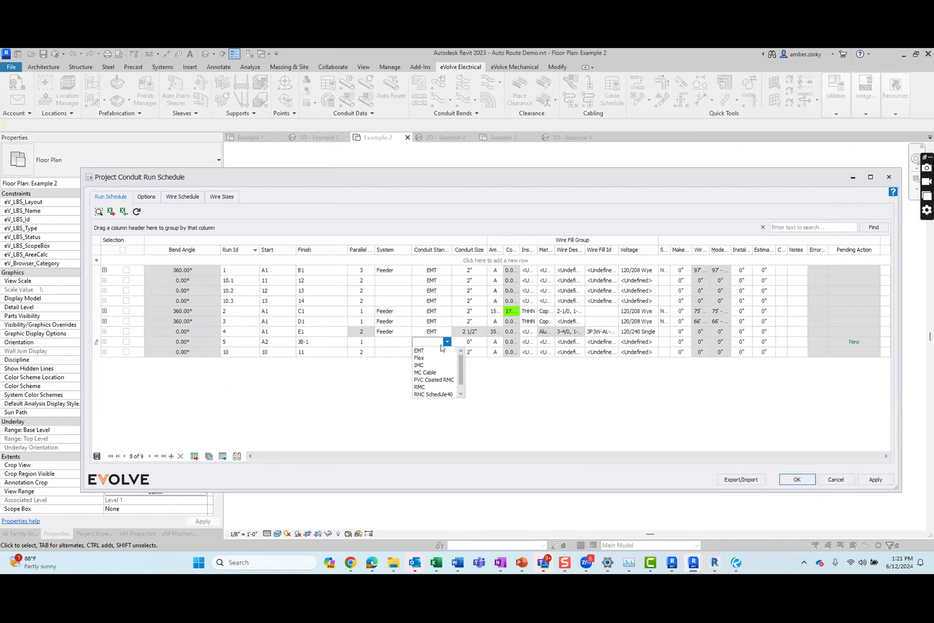
pyautogui.click(438, 351)
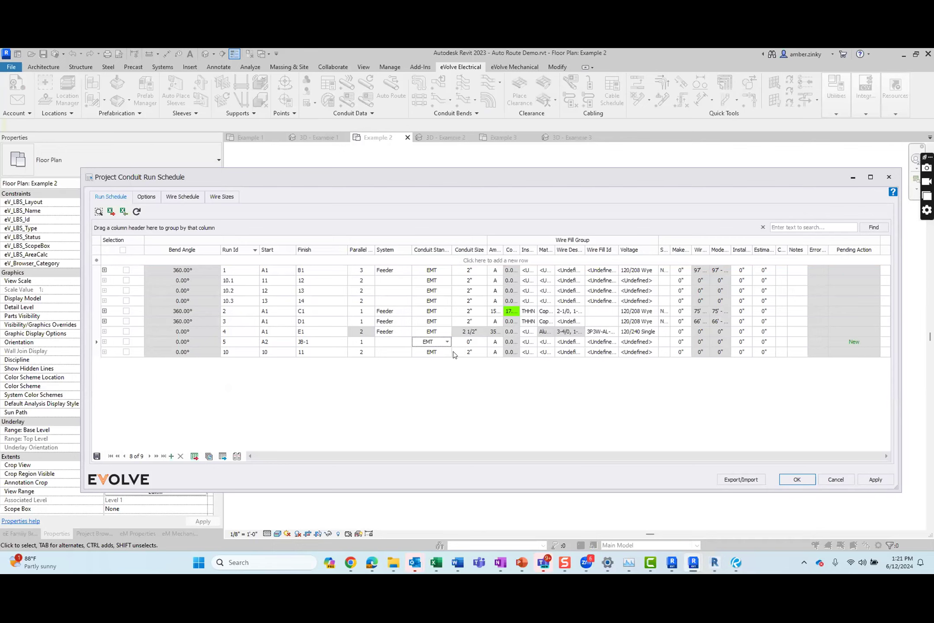
pyautogui.click(479, 343)
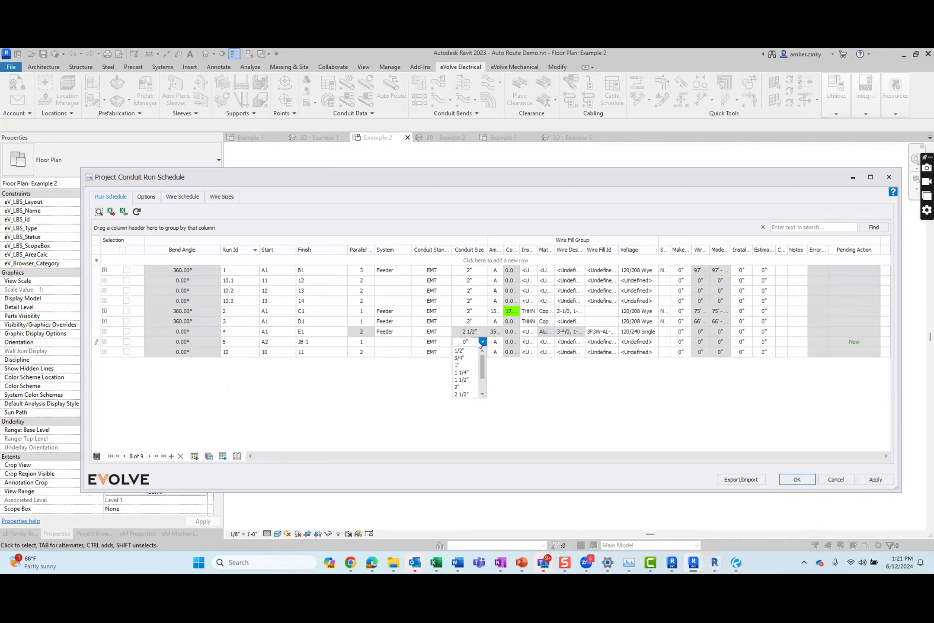
pyautogui.click(461, 386)
pyautogui.click(364, 342)
pyautogui.click(363, 342)
pyautogui.write('2')
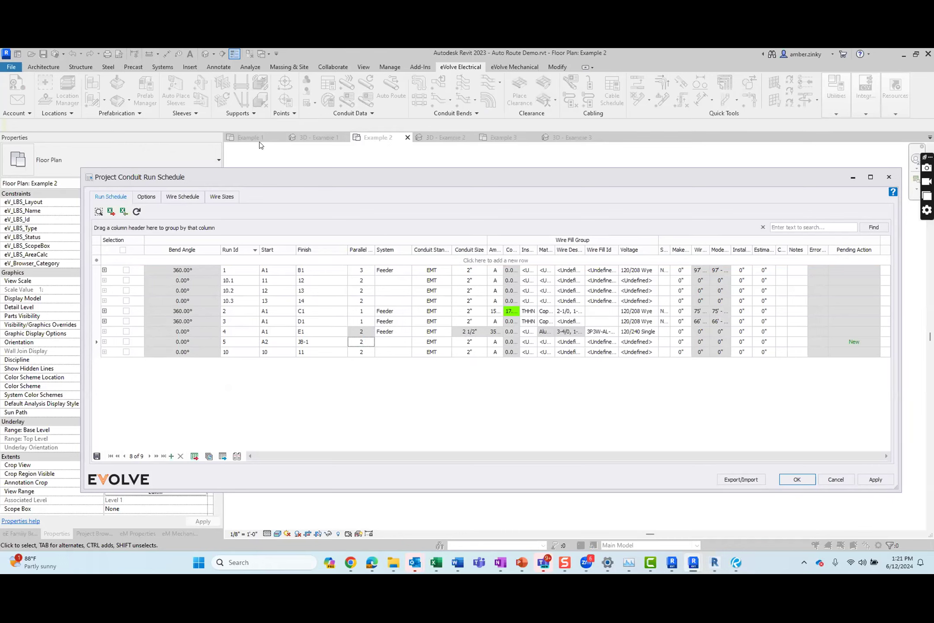
pyautogui.click(104, 270)
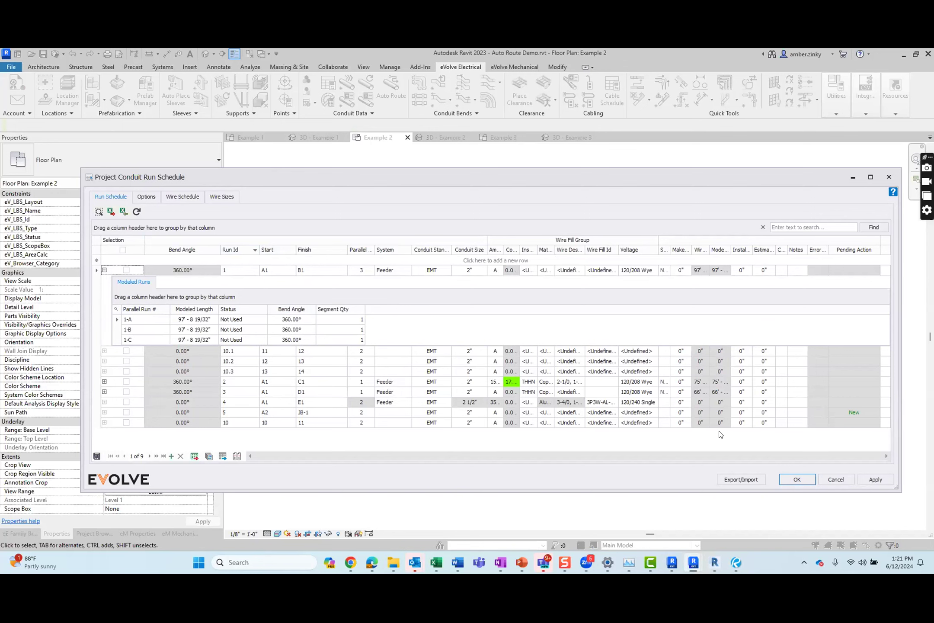
pyautogui.click(801, 476)
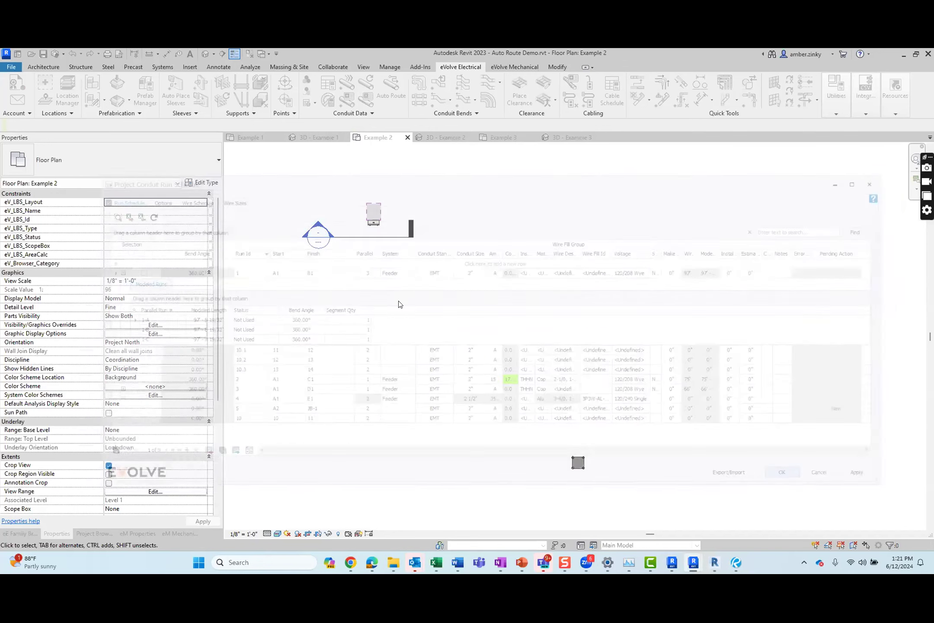
# Select a horizontal branch conduit in the Example 1 plan to examine its conduit run parameters
pyautogui.click(252, 137)
pyautogui.scroll(3, 456, 333)
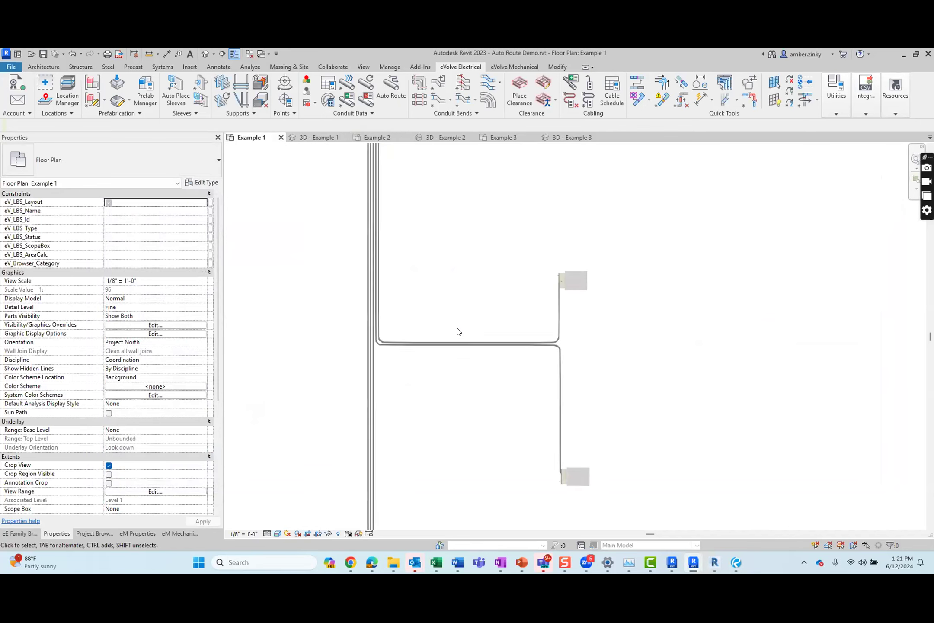
pyautogui.click(454, 348)
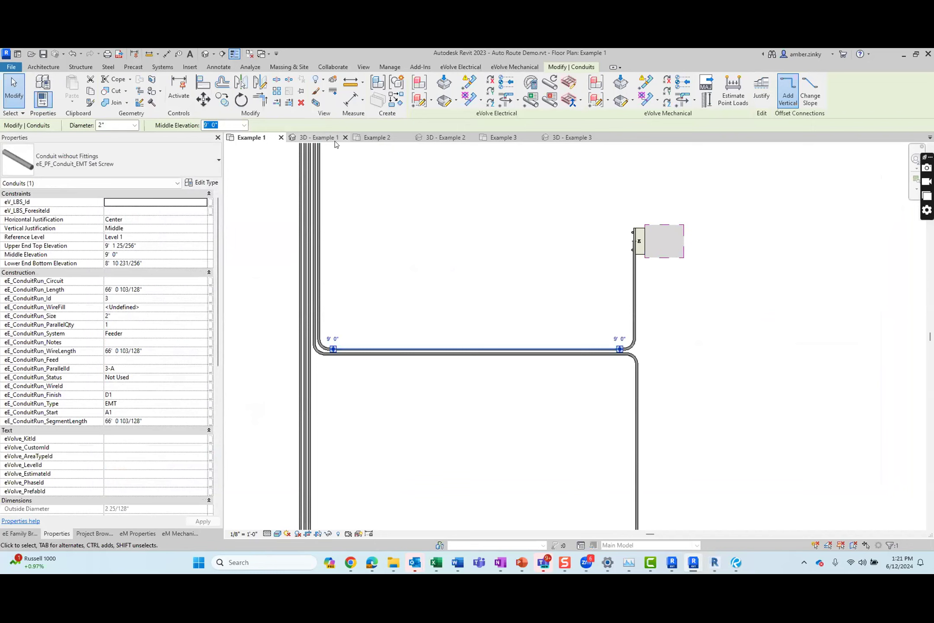
# In the Example 1 3D view, place single aligned unions across the three parallel conduits of run 1's long straight section
pyautogui.click(319, 137)
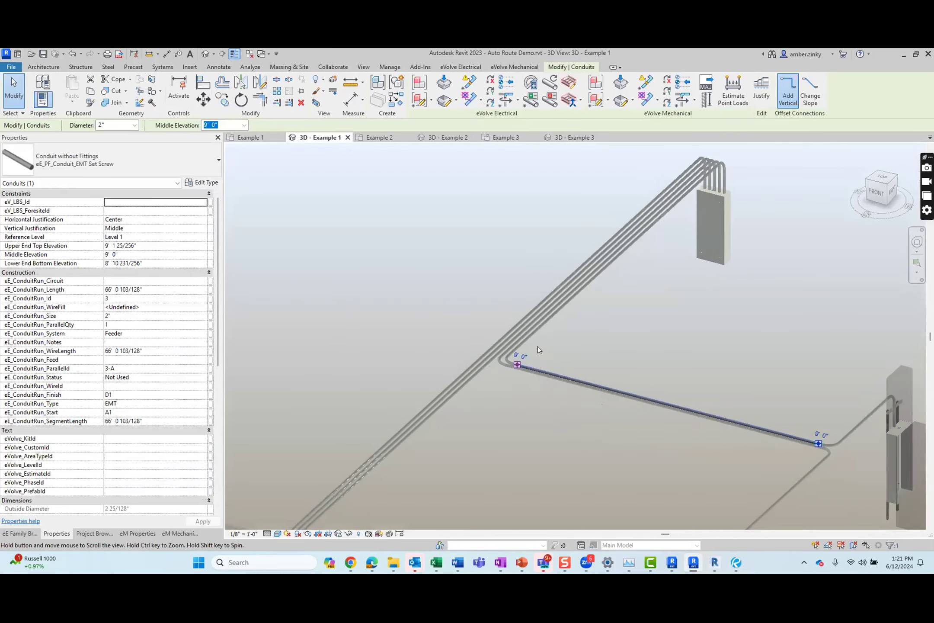
pyautogui.click(419, 99)
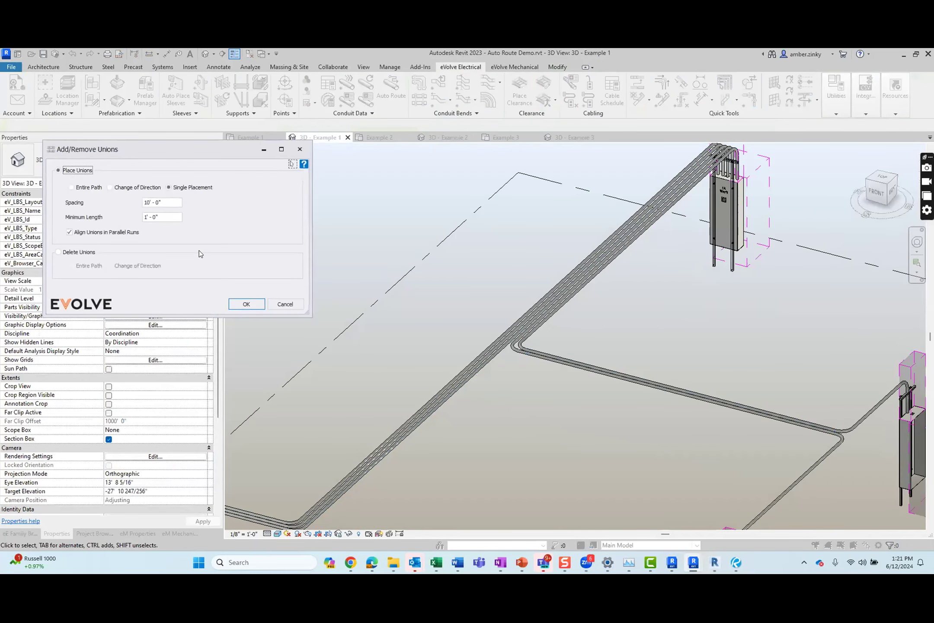
pyautogui.click(246, 304)
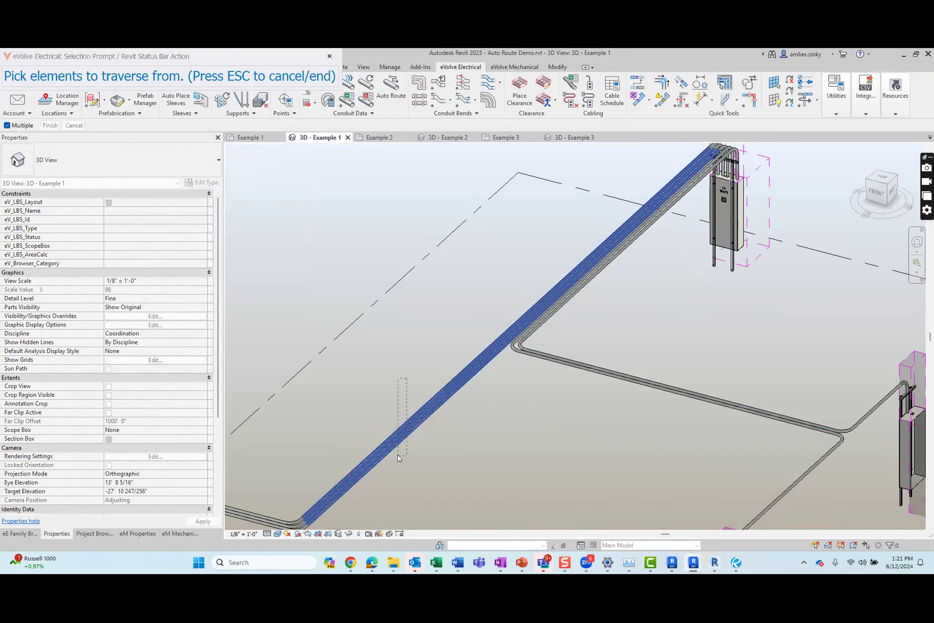
pyautogui.click(398, 454)
pyautogui.click(50, 125)
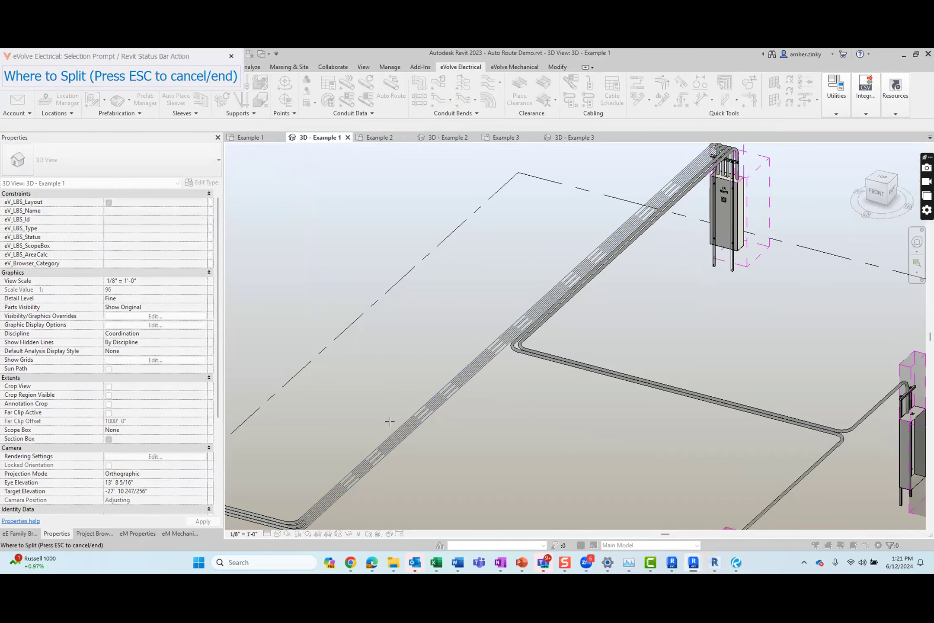
pyautogui.click(400, 424)
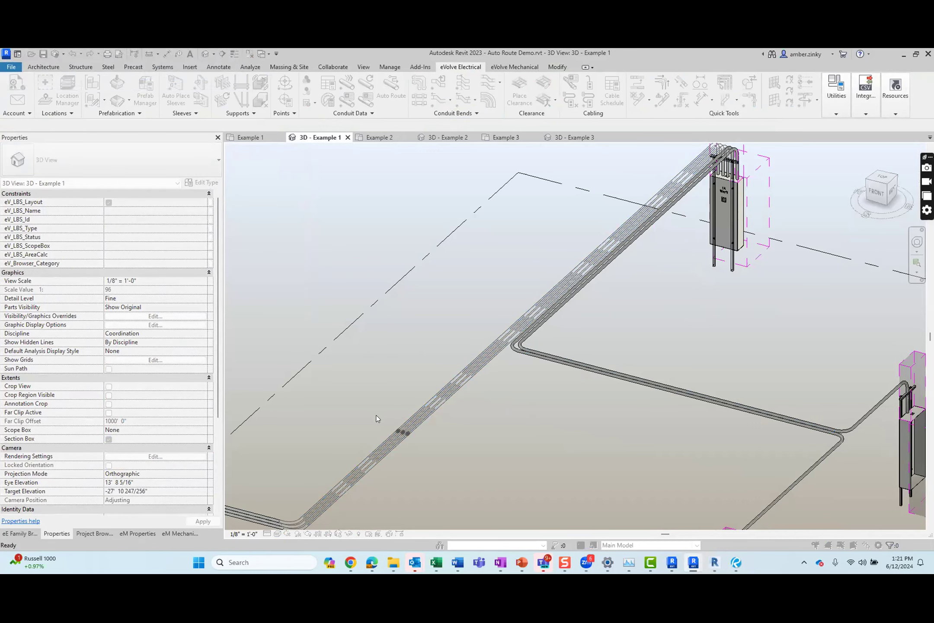
# Change the three aligned couplings on run 1 to the eE_CN_Offset_2P_v11 EMT Set Screw type and turn on Convert
pyautogui.click(403, 431)
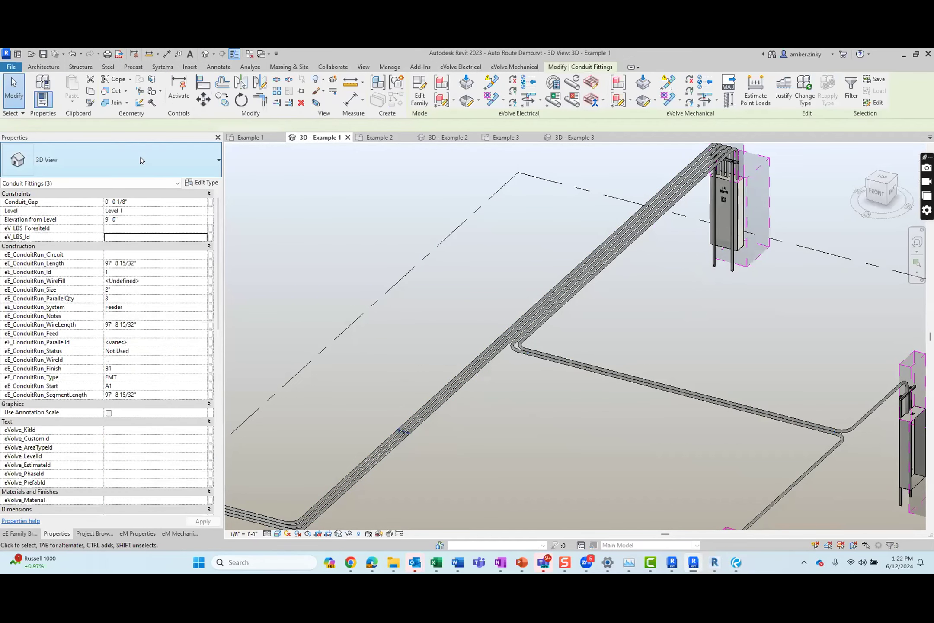
pyautogui.click(140, 159)
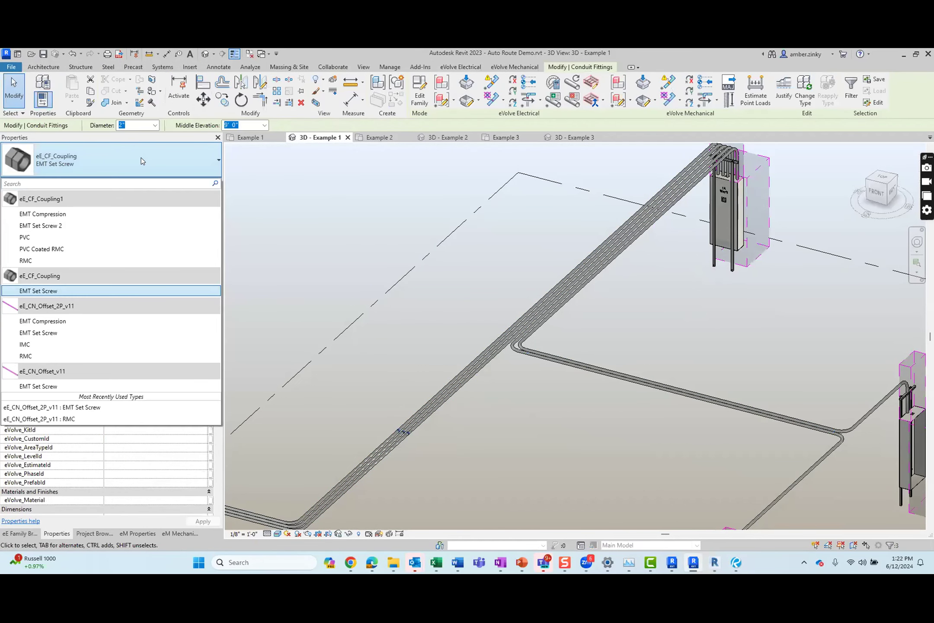
pyautogui.write('of')
pyautogui.press('BackSpace')
pyautogui.write('ff')
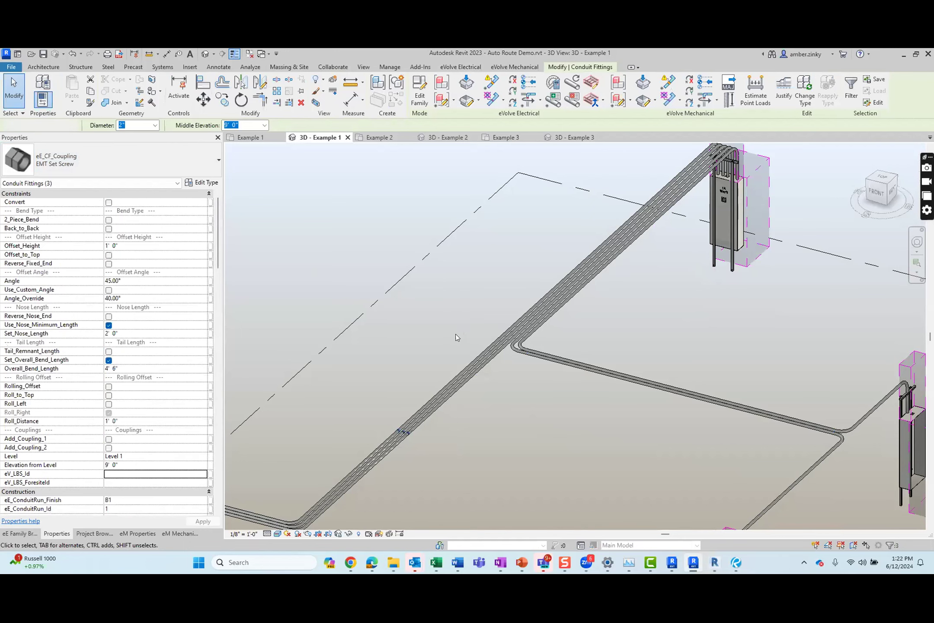
pyautogui.click(109, 202)
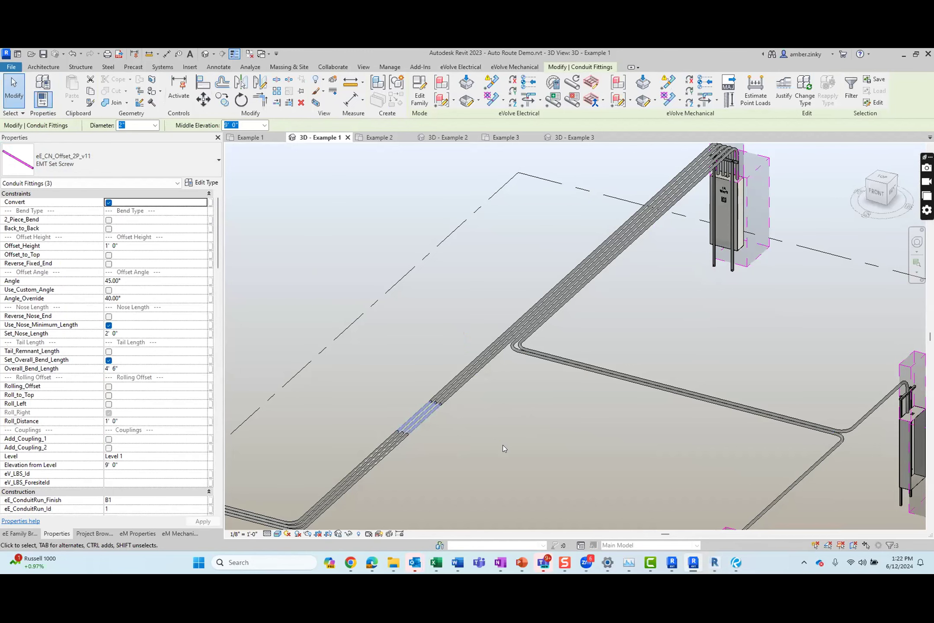
pyautogui.click(397, 400)
pyautogui.scroll(3, 396, 401)
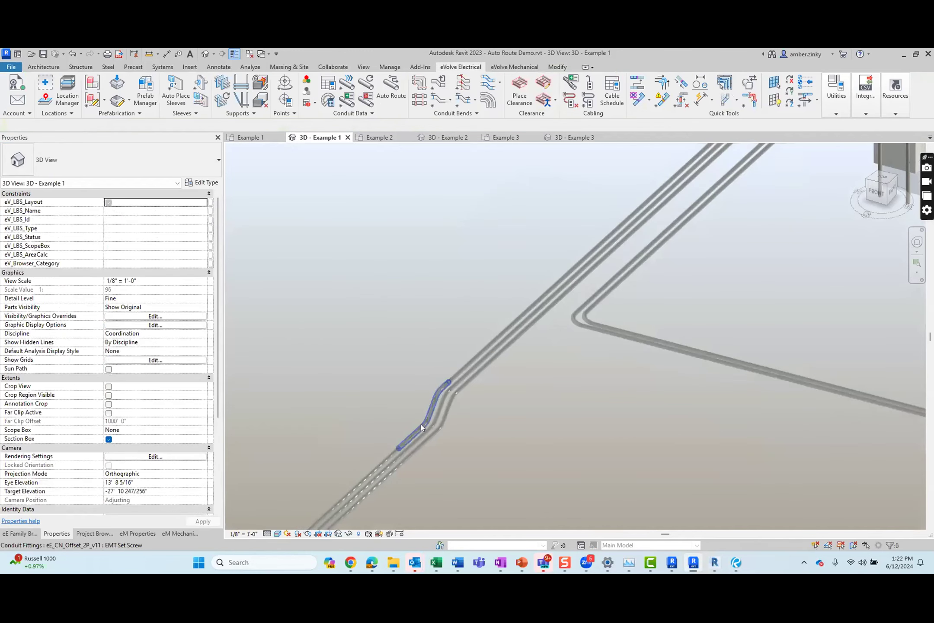
# Select one of the new offset bends on run 1 to examine its conduit run parameters
pyautogui.click(421, 424)
pyautogui.scroll(-1, 422, 424)
pyautogui.scroll(-5, 109, 374)
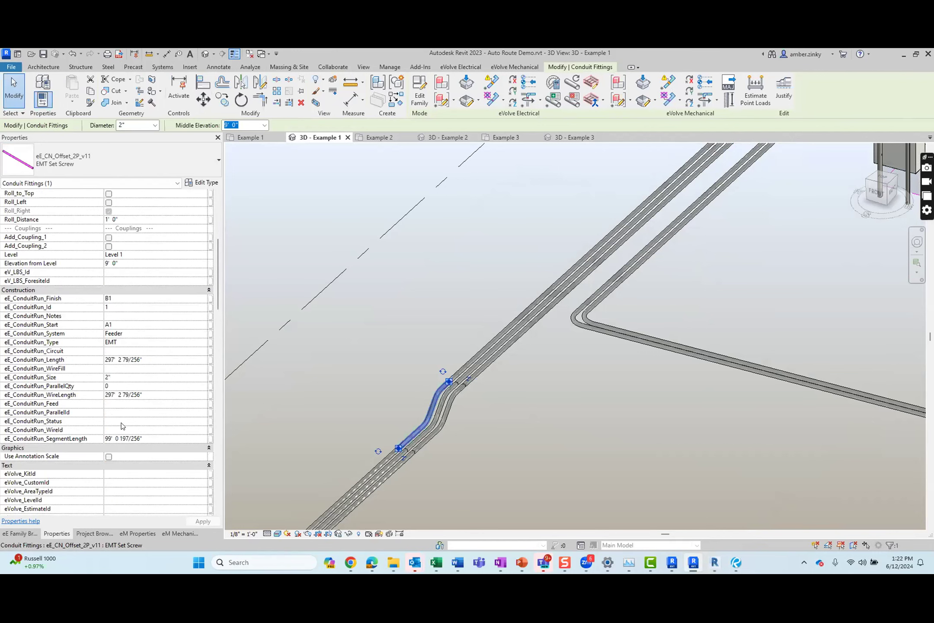
pyautogui.click(366, 358)
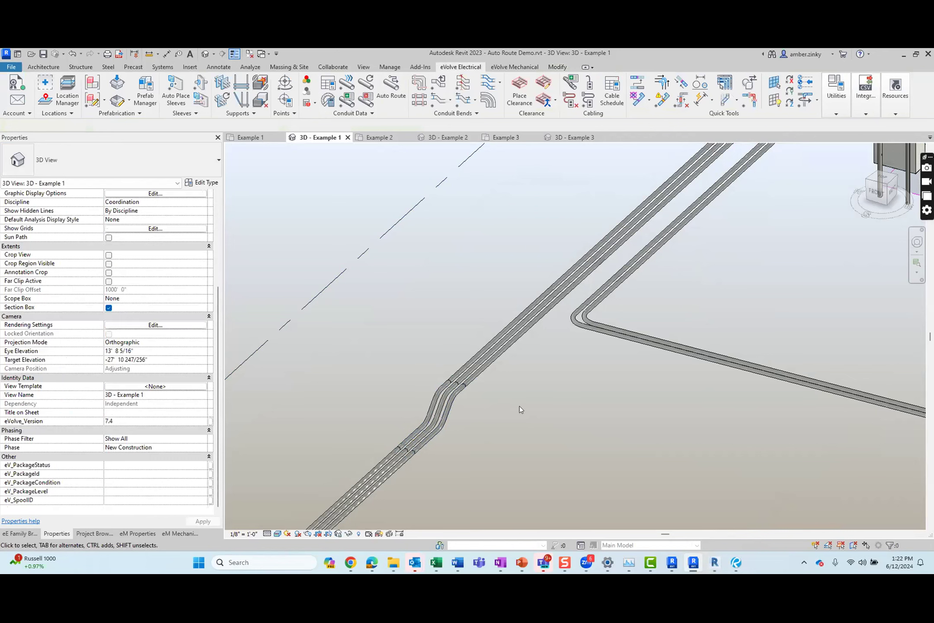
# Switch to the Example 2 floor plan and start Auto Route, cancelling at the pathway selection
pyautogui.click(380, 137)
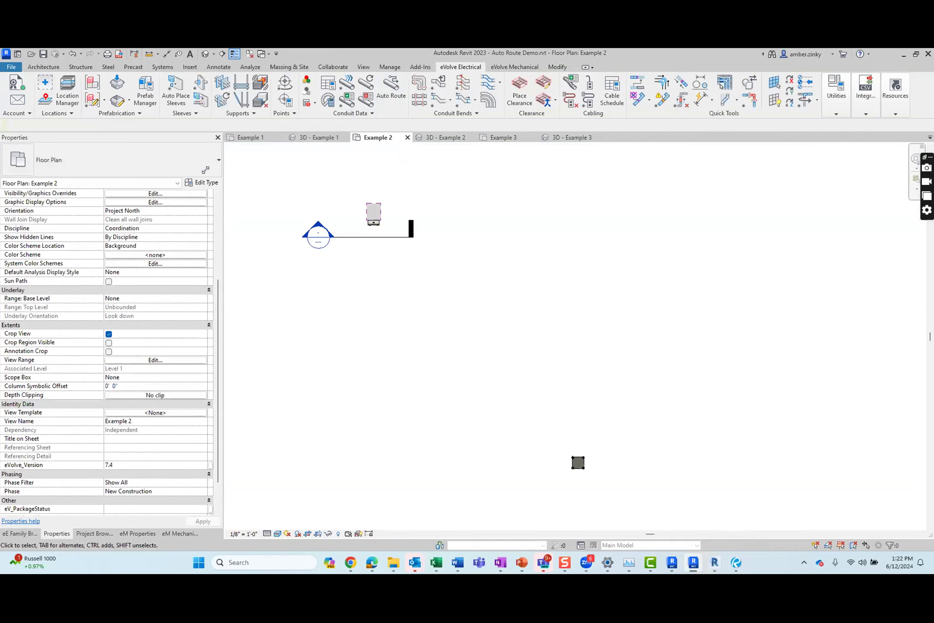
pyautogui.click(380, 98)
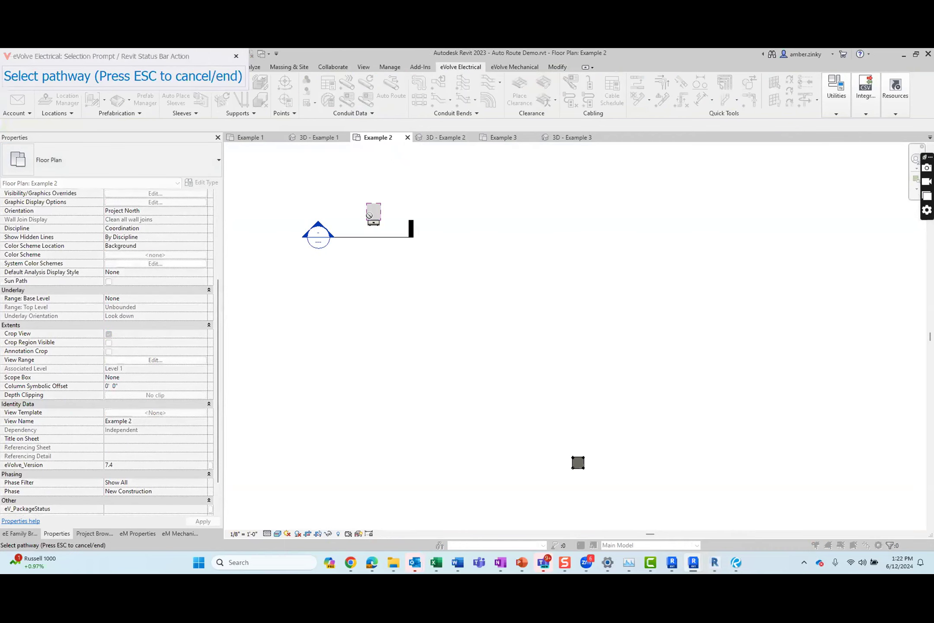
pyautogui.press('Escape')
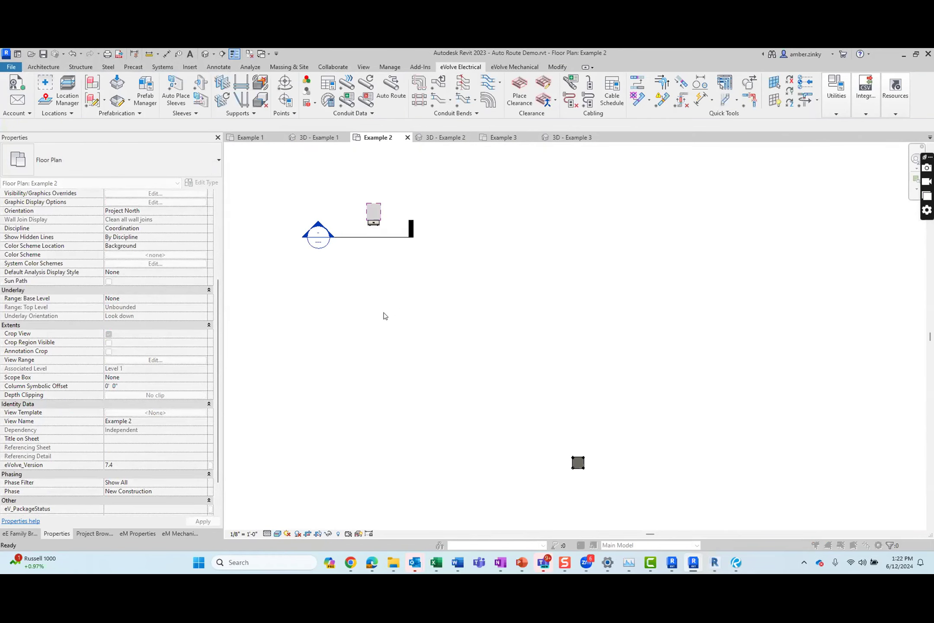
# Draw a 4" x 12" eE_PW_Pathway duct at 9' 0" in three legs from the panel to the pull box, the last about 20' 6"
pyautogui.moveTo(385, 316); pyautogui.dragTo(517, 300, button='middle')
pyautogui.scroll(-4, 514, 298)
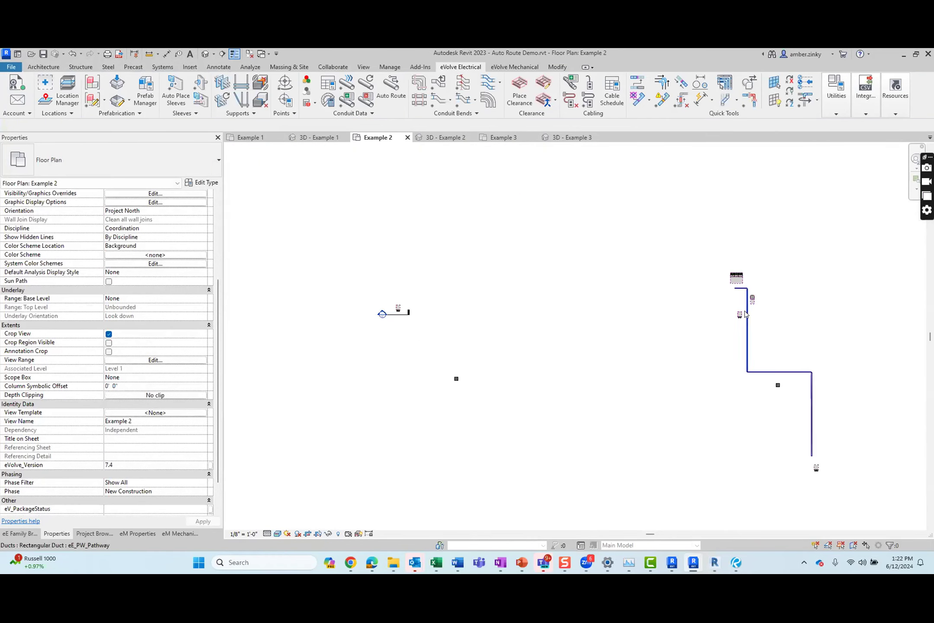
pyautogui.click(749, 314)
pyautogui.rightClick(749, 315)
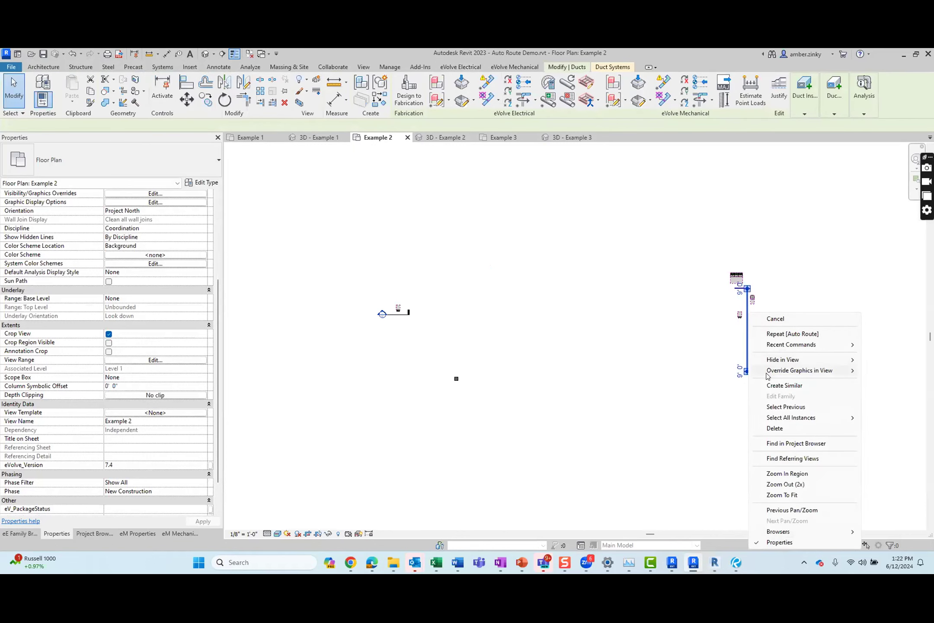
pyautogui.press('Escape')
pyautogui.press('d')
pyautogui.press('t')
pyautogui.scroll(5, 394, 328)
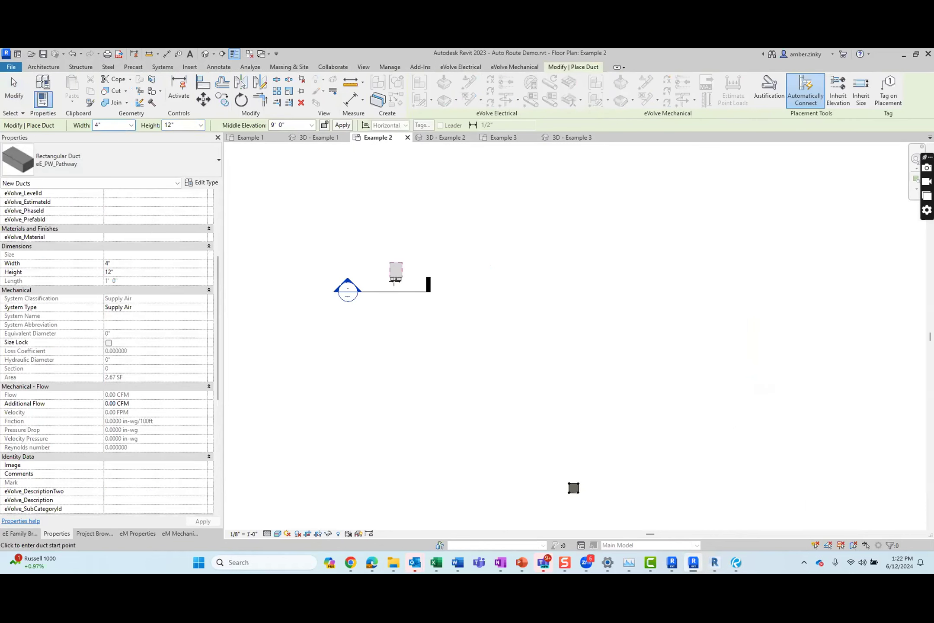
pyautogui.click(396, 284)
pyautogui.click(396, 375)
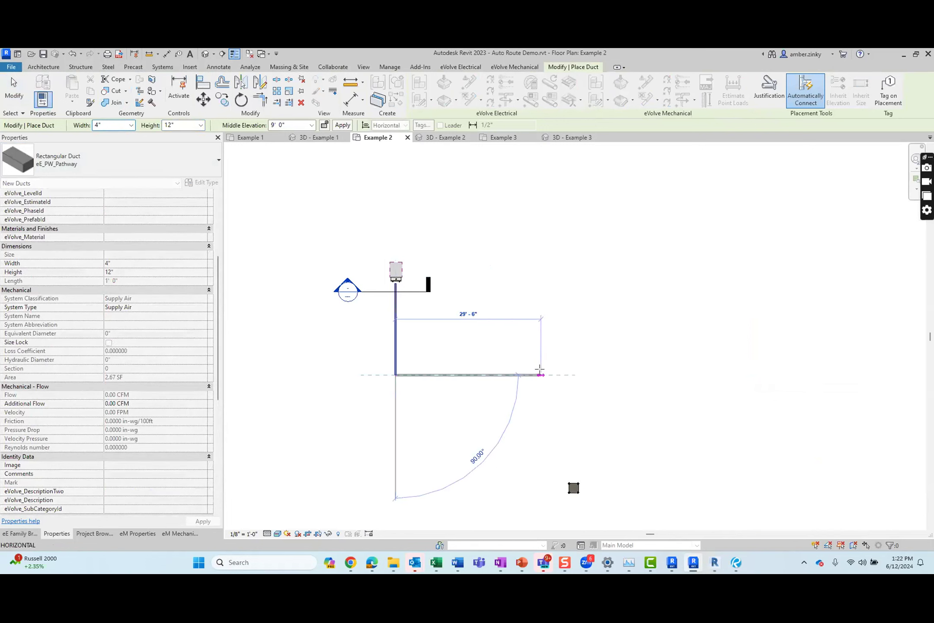
pyautogui.click(567, 374)
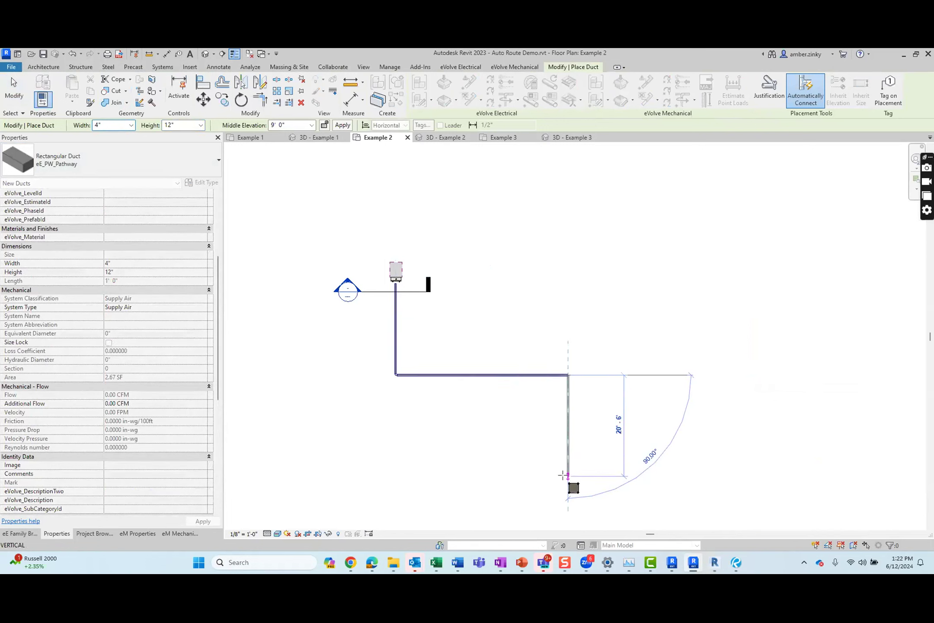
pyautogui.click(569, 474)
pyautogui.press('Escape')
pyautogui.press('Escape')
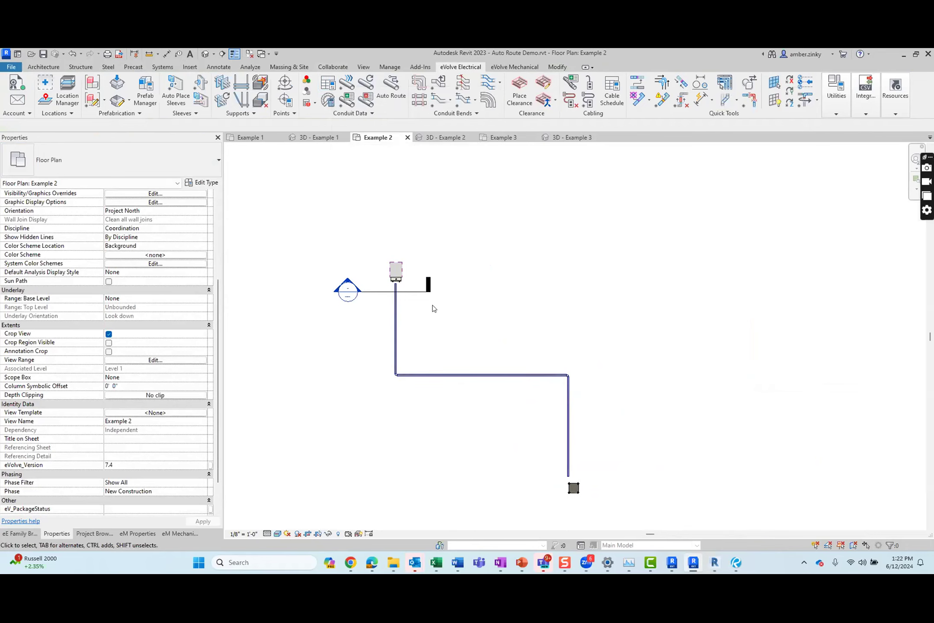
# Check the pull box's equipment ID and compare it with run 5 in the project conduit run schedule
pyautogui.click(574, 492)
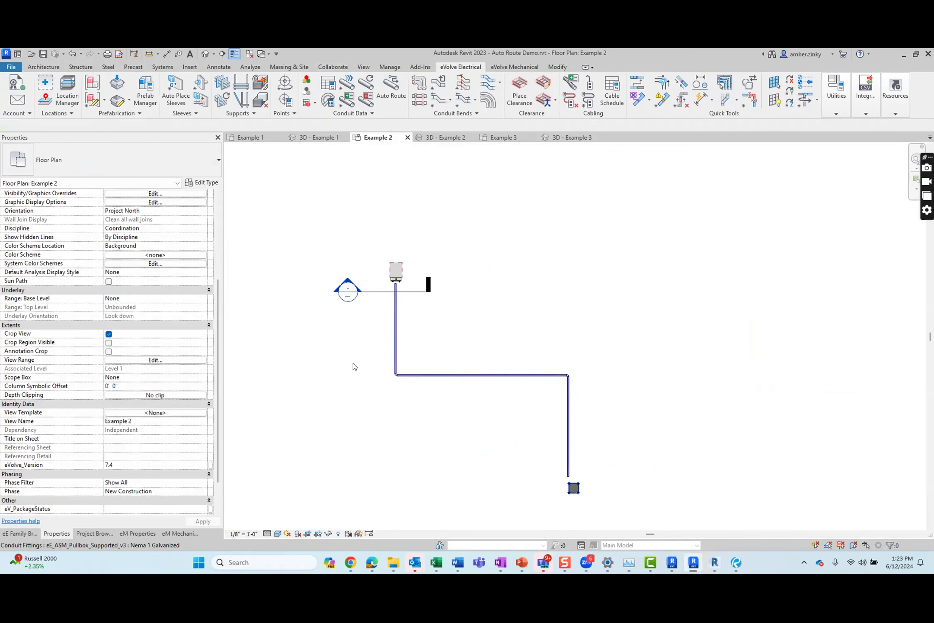
pyautogui.scroll(2, 136, 235)
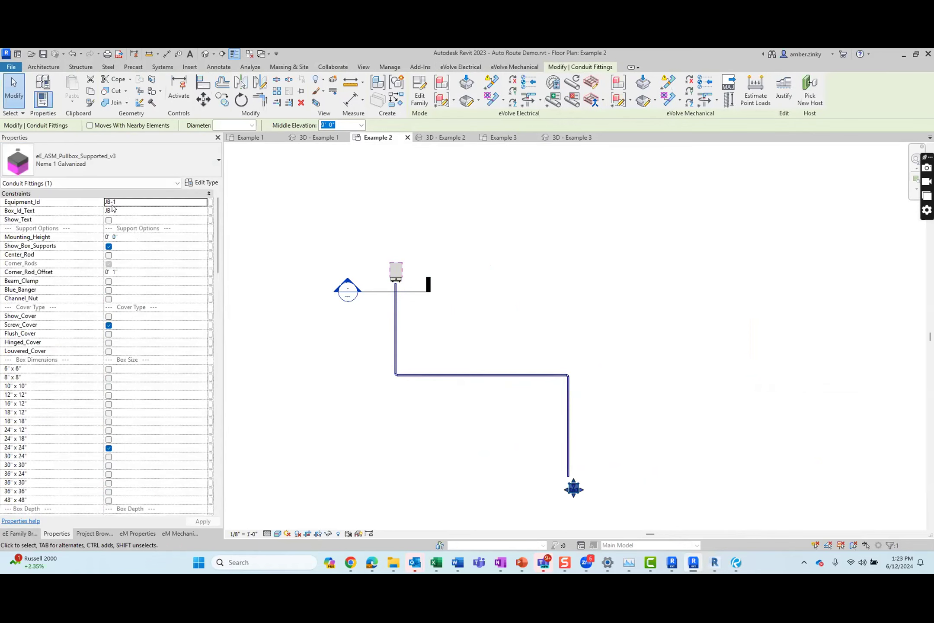
pyautogui.click(473, 289)
pyautogui.click(362, 97)
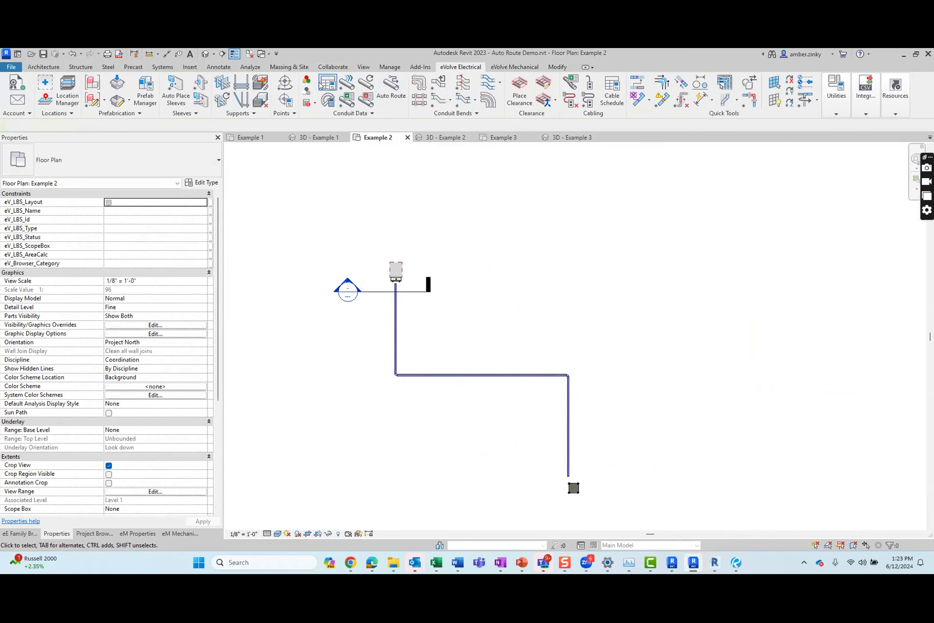
pyautogui.click(446, 337)
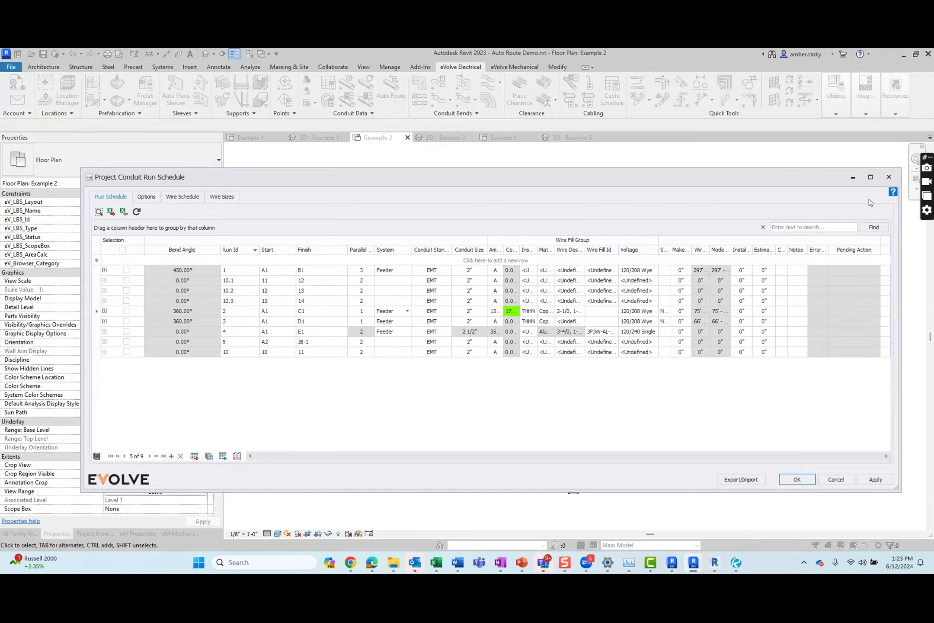
pyautogui.click(889, 177)
# Set the Conduit Run Schedule Auto Load Maximum to 50 in the workstation settings
pyautogui.click(895, 114)
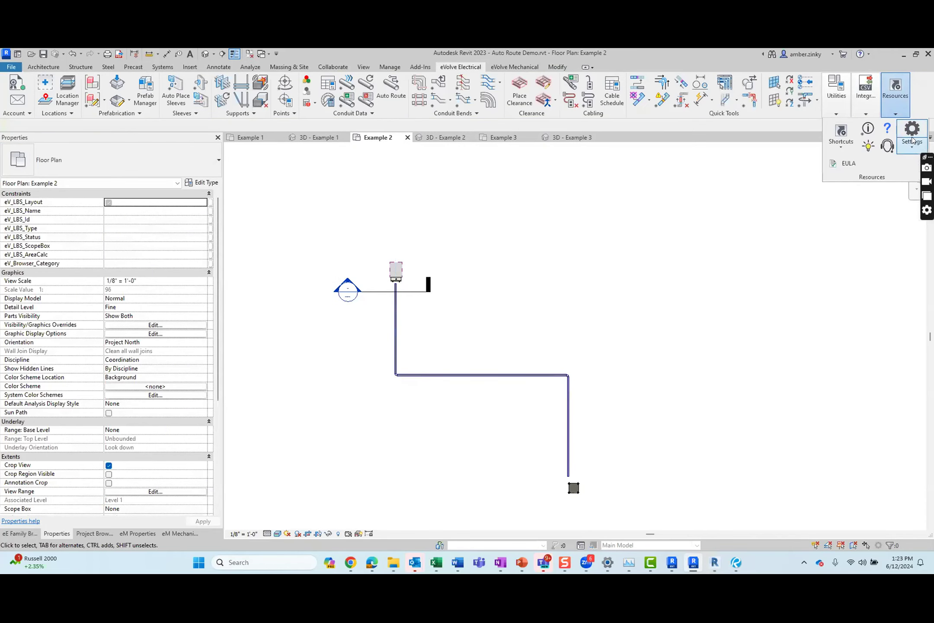
pyautogui.click(912, 140)
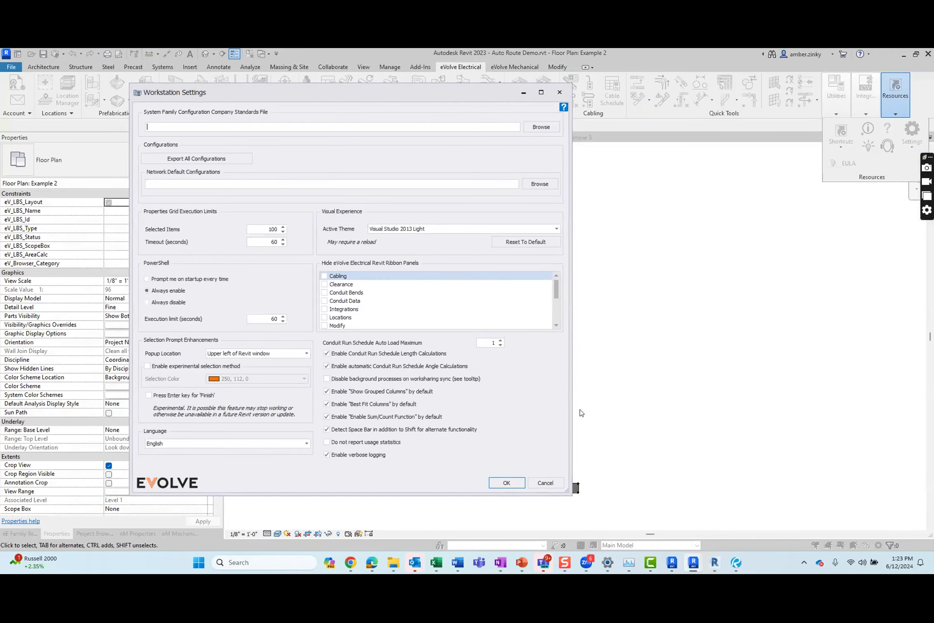
pyautogui.click(500, 340)
pyautogui.click(500, 340)
pyautogui.click(500, 340)
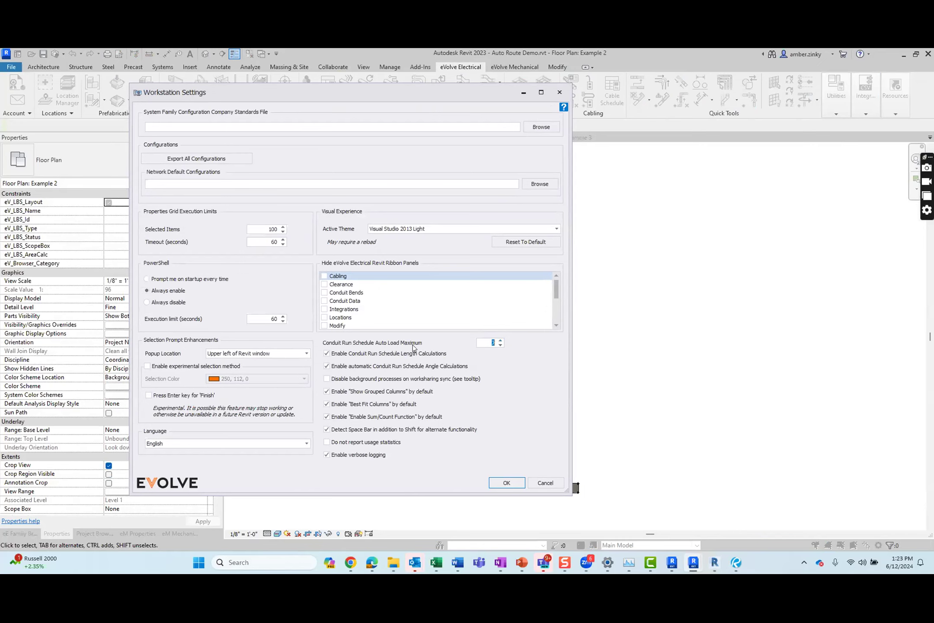
pyautogui.write('50')
pyautogui.click(503, 480)
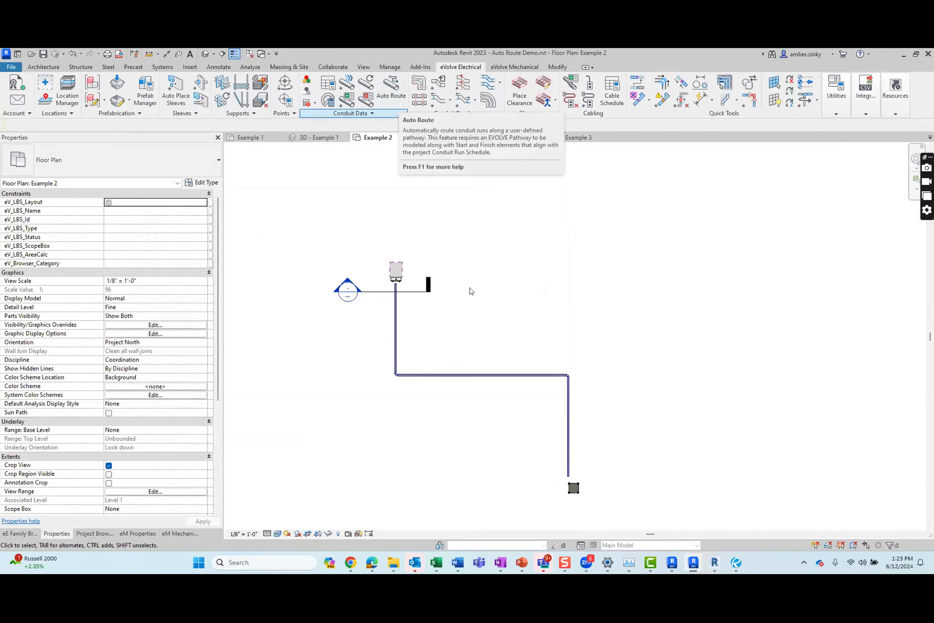
# Auto Route run 5 along the new pathway with Extend to Equipment enabled, disconnecting the conflicting family from its network
pyautogui.click(392, 93)
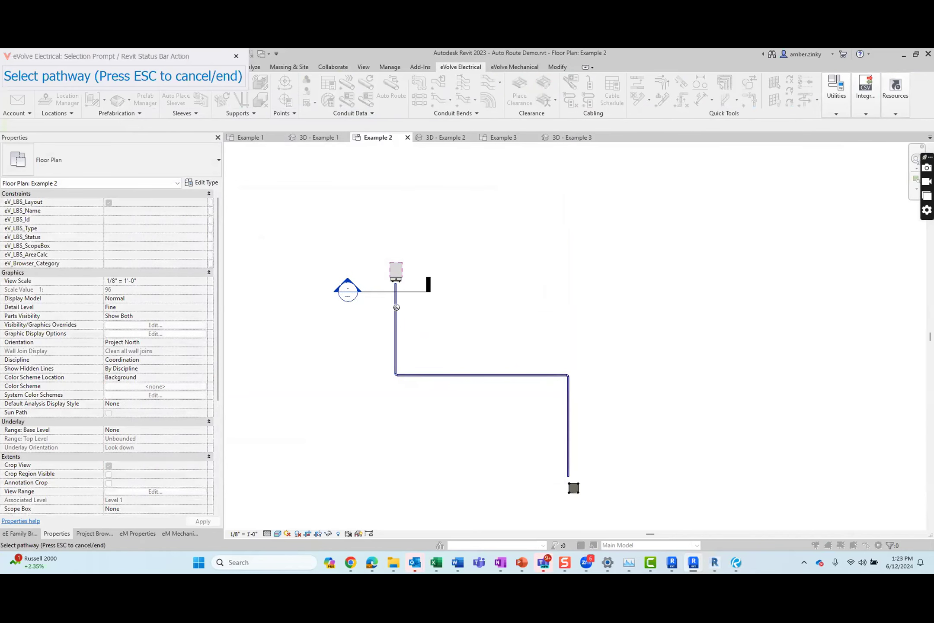
pyautogui.click(395, 314)
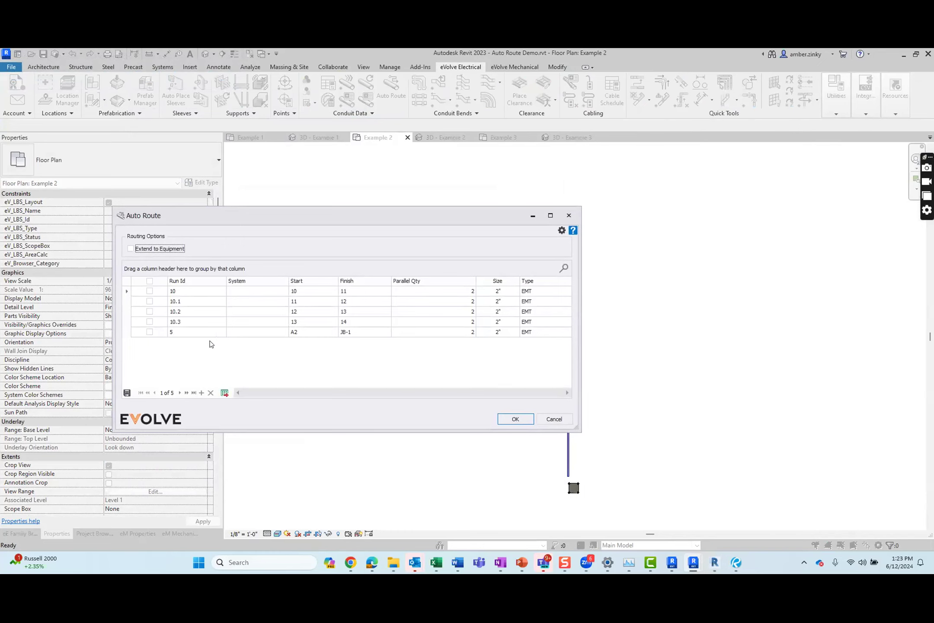
pyautogui.click(150, 332)
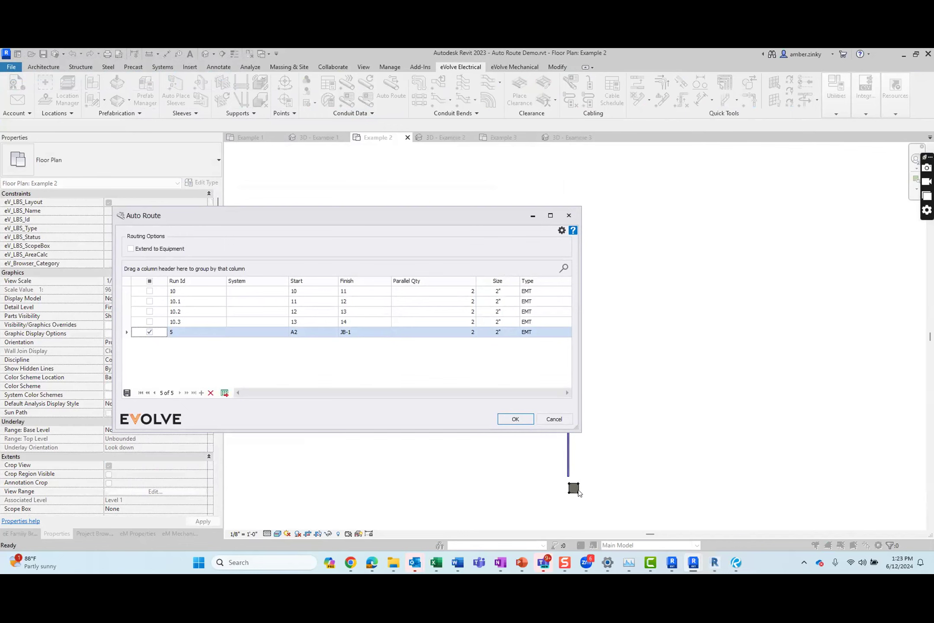
pyautogui.click(144, 250)
pyautogui.click(173, 250)
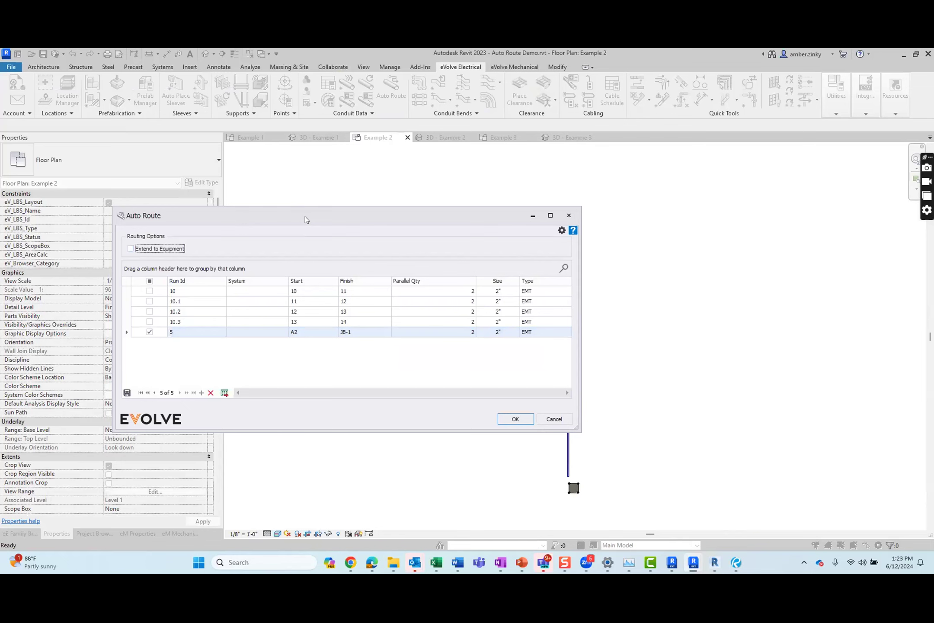
pyautogui.moveTo(305, 216); pyautogui.dragTo(490, 216)
pyautogui.press('space')
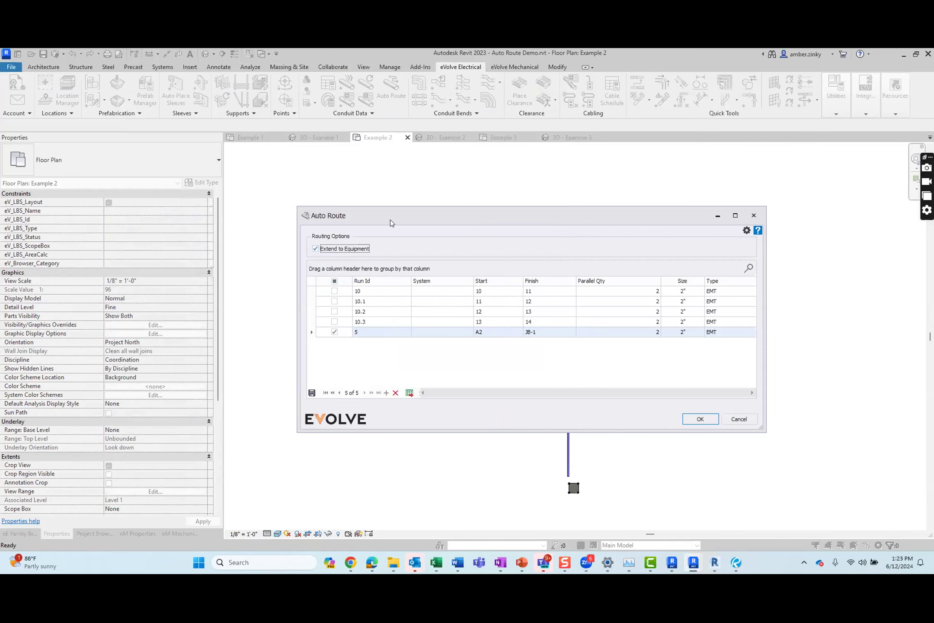
pyautogui.moveTo(390, 219); pyautogui.dragTo(280, 213)
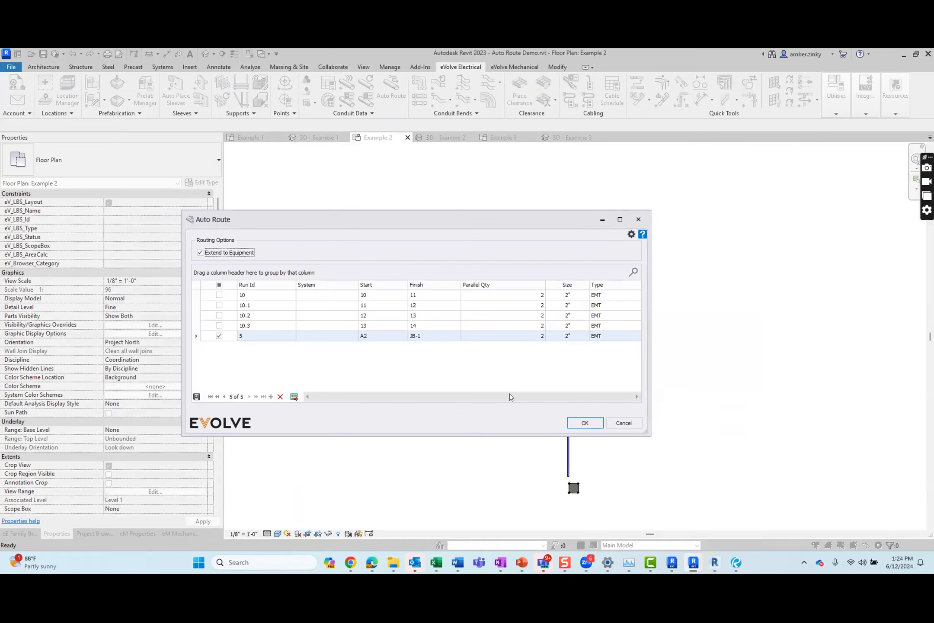
pyautogui.click(581, 423)
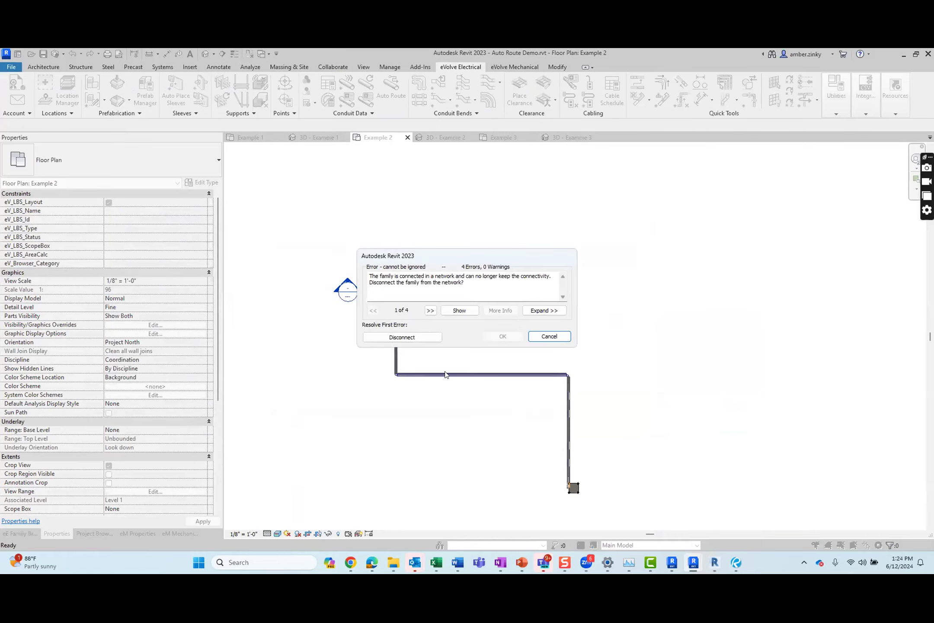
pyautogui.click(424, 338)
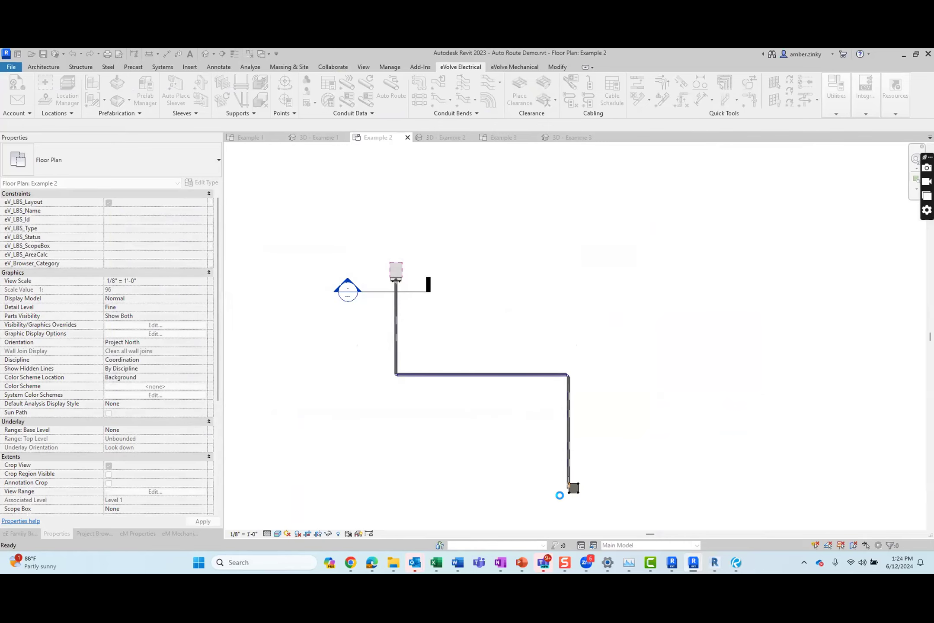
# Inspect the routed conduits where they meet the pull box, and open the Example 2 3D view
pyautogui.scroll(5, 561, 481)
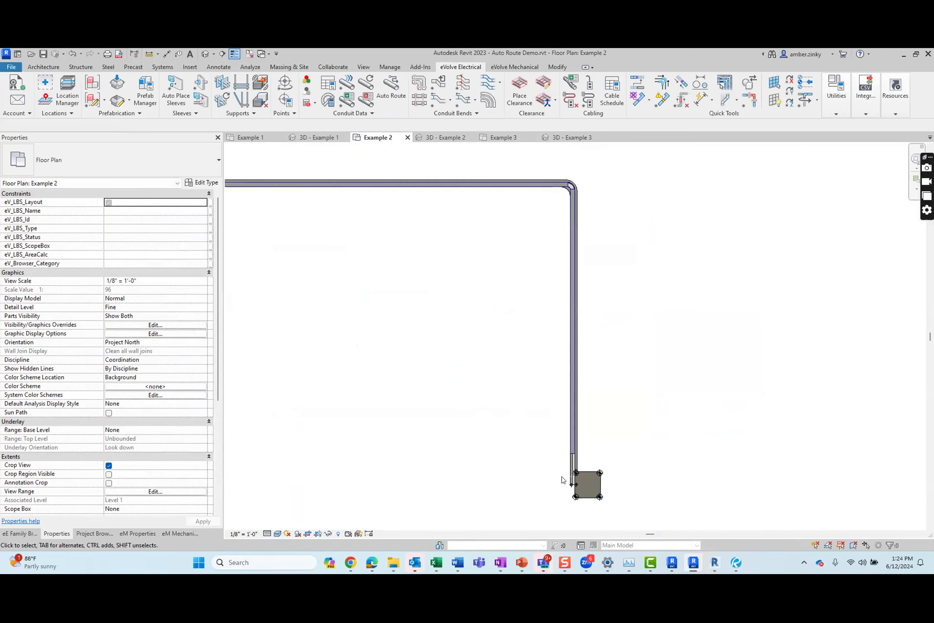
pyautogui.scroll(3, 563, 480)
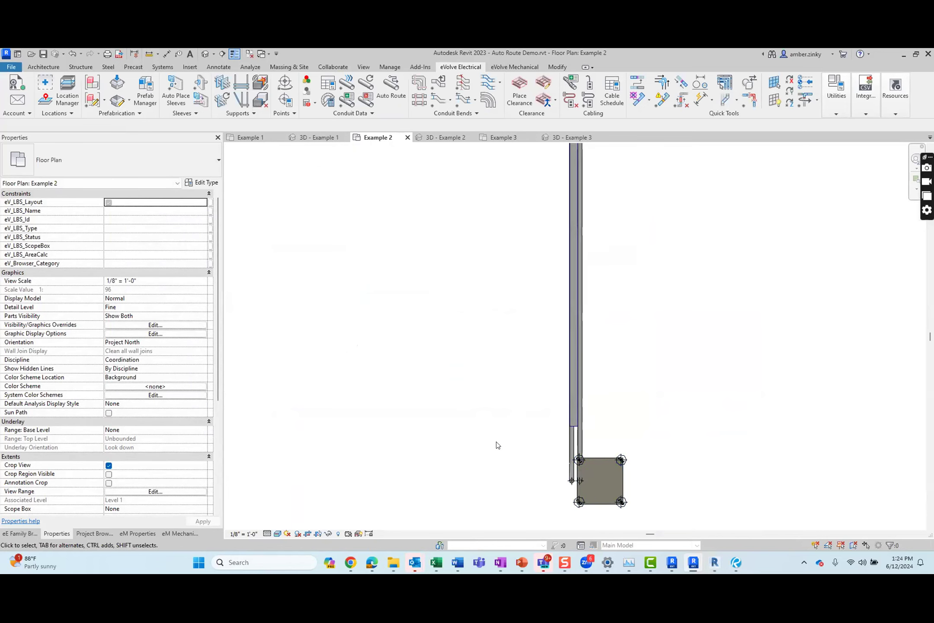
pyautogui.scroll(-5, 440, 210)
pyautogui.click(450, 138)
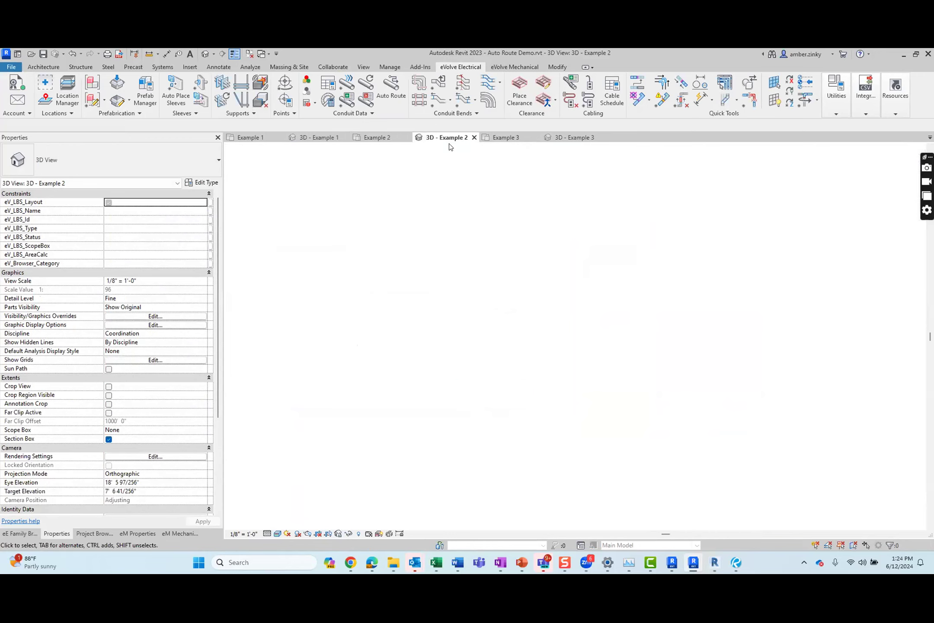
# Inspect run 5's routed conduit and its connection to the pull box in 3D, checking the conduit's run properties
pyautogui.scroll(4, 597, 269)
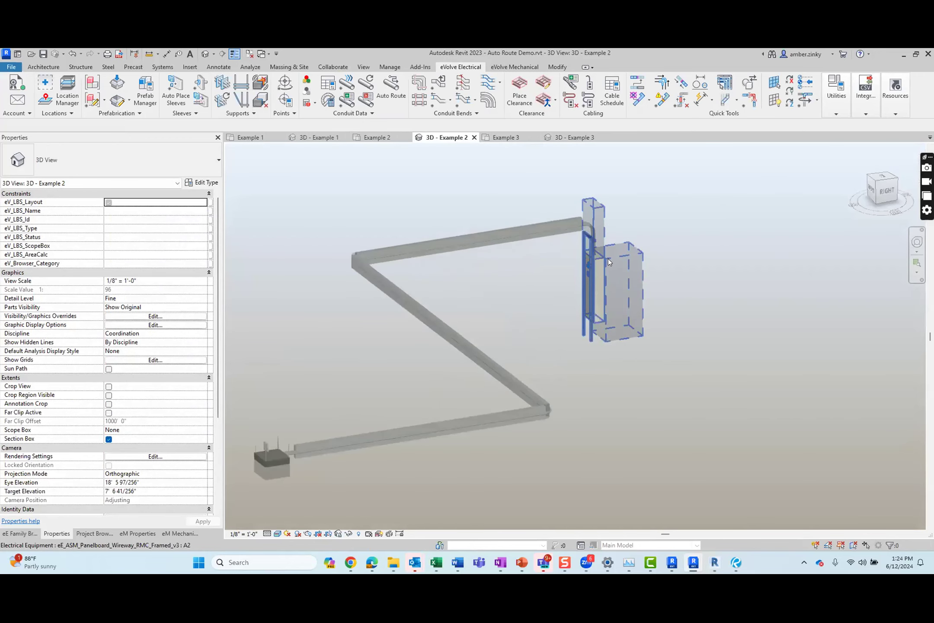
pyautogui.scroll(5, 310, 476)
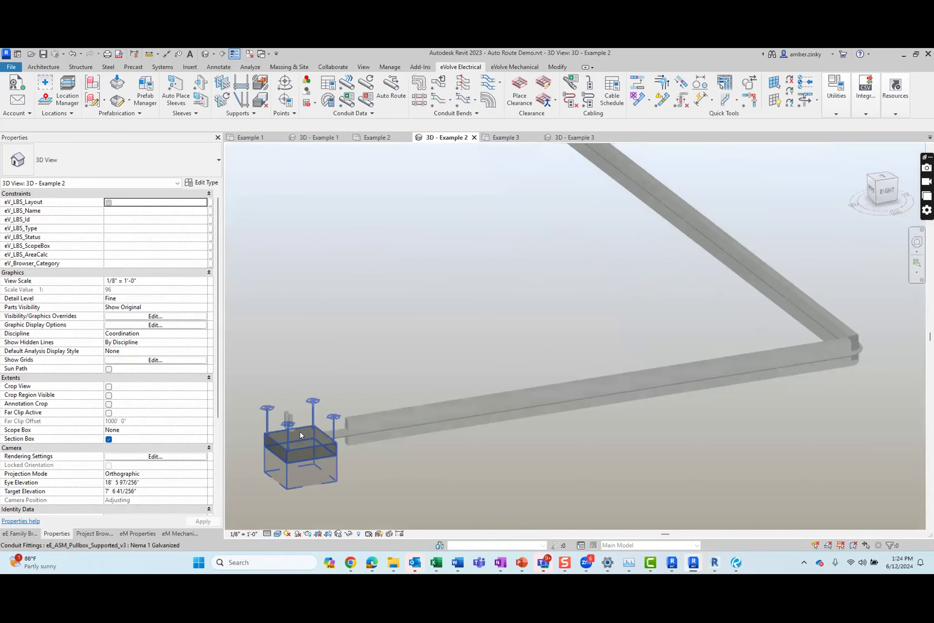
pyautogui.click(385, 428)
pyautogui.moveTo(364, 469)
pyautogui.keyDown('shift'); pyautogui.mouseDown(button='middle')
pyautogui.moveTo(312, 454)
pyautogui.moveTo(358, 484)
pyautogui.moveTo(363, 442)
pyautogui.moveTo(361, 488)
pyautogui.mouseUp(button='middle'); pyautogui.keyUp('shift')
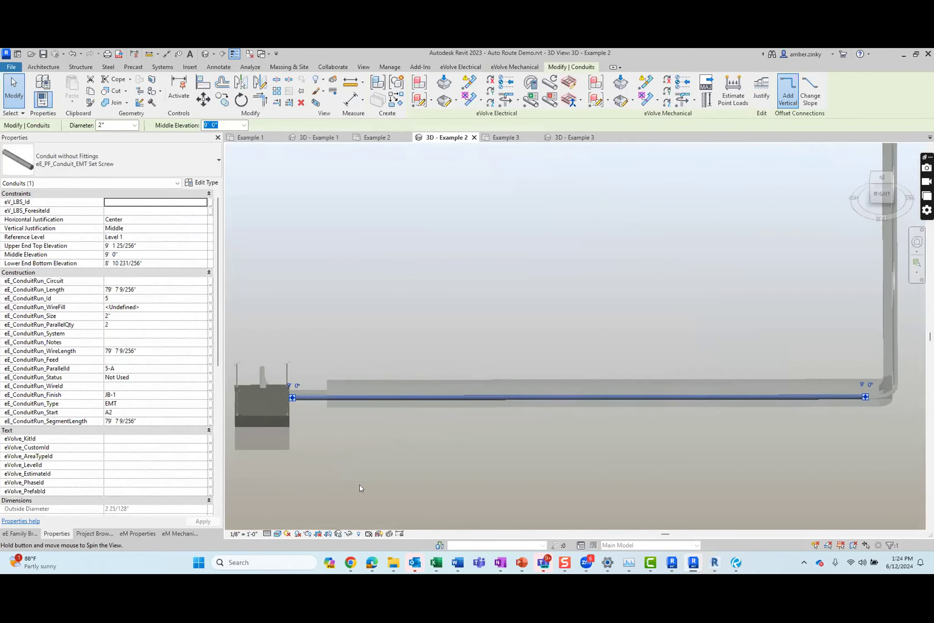
pyautogui.click(254, 338)
pyautogui.moveTo(250, 347); pyautogui.dragTo(423, 432)
pyautogui.click(424, 431)
pyautogui.keyDown('shift'); pyautogui.moveTo(340, 429); pyautogui.dragTo(393, 401, button='middle'); pyautogui.keyUp('shift')
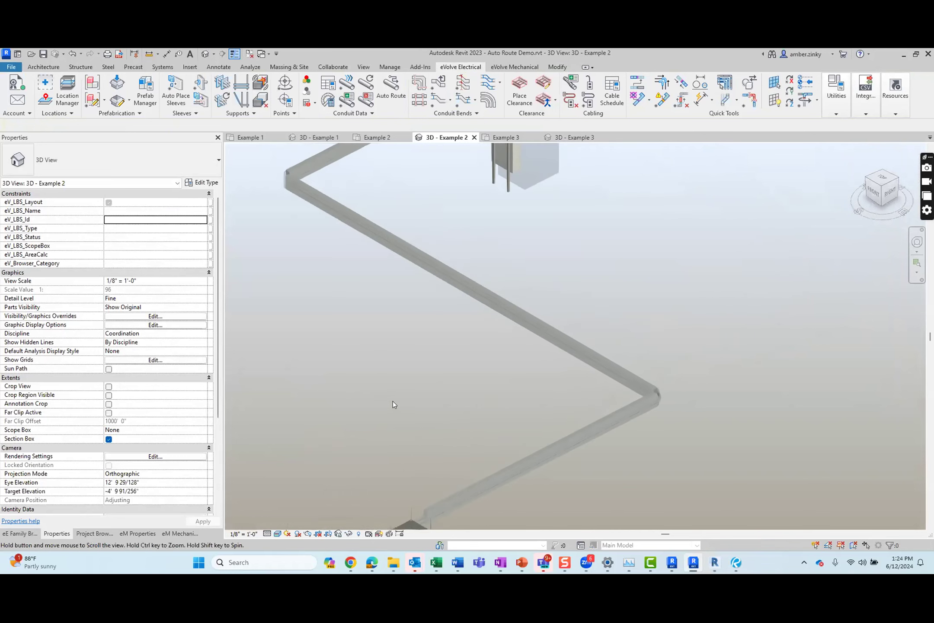
# Select the entire connected pathway duct network between the panelboard and the pull box, and delete it
pyautogui.scroll(-3, 395, 397)
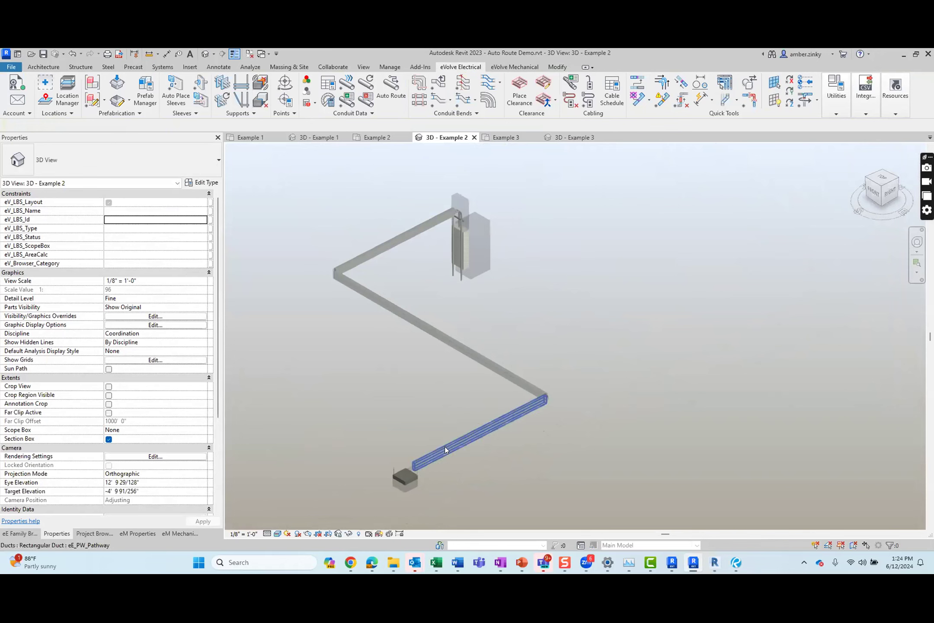
pyautogui.press('Tab')
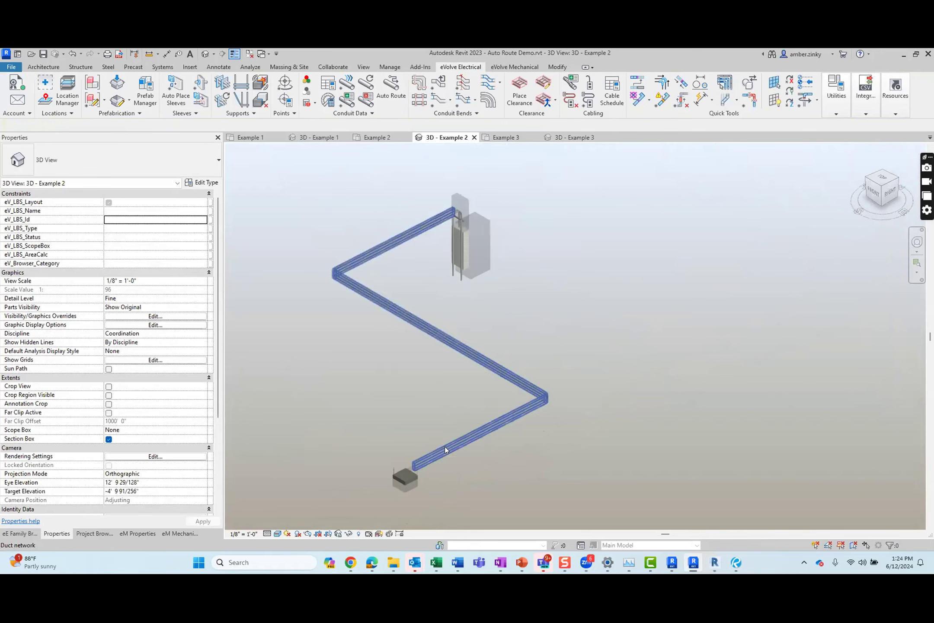
pyautogui.click(444, 446)
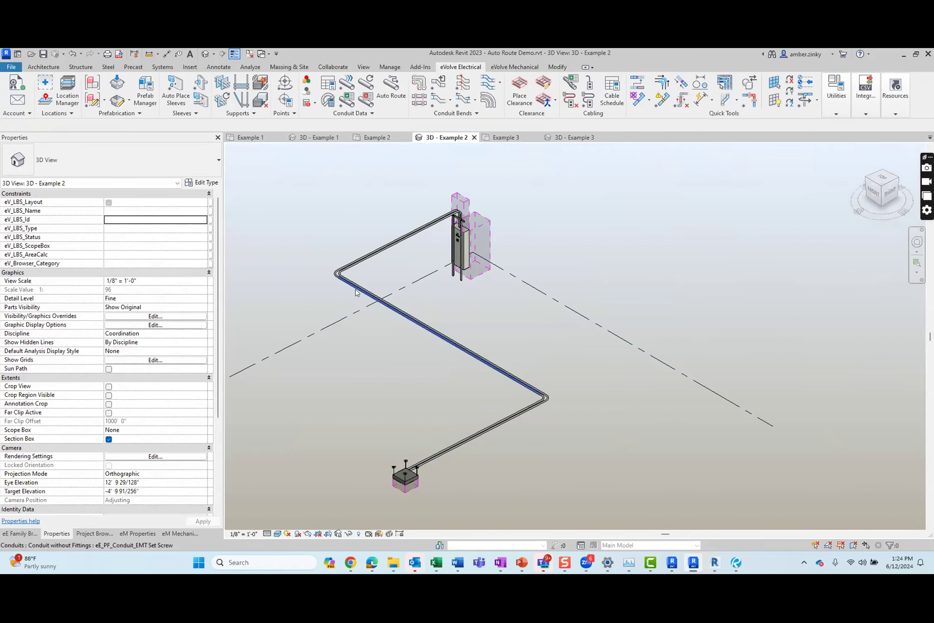